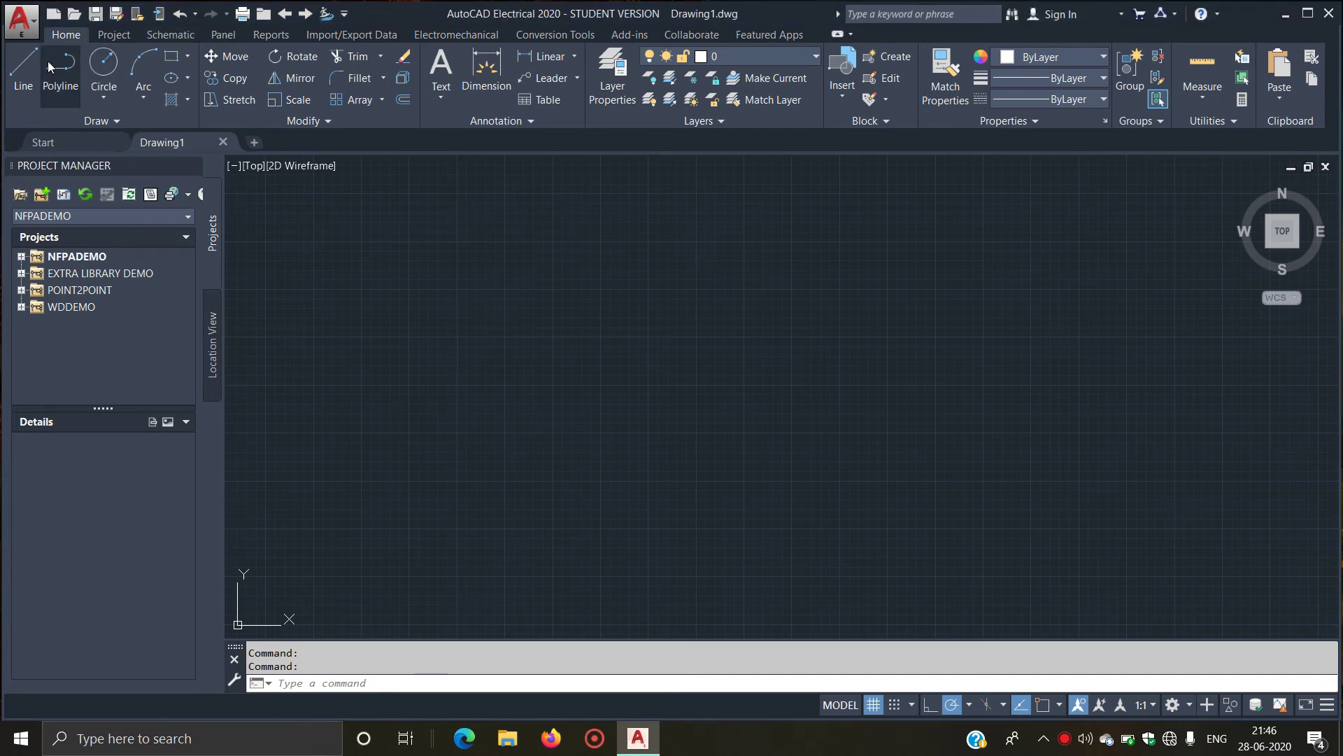
Step: Insert a two-position selector switch from the Icon Menu, keeping default tag SS? and position 0X
{"action": "left_click", "coordinate": [168, 36]}
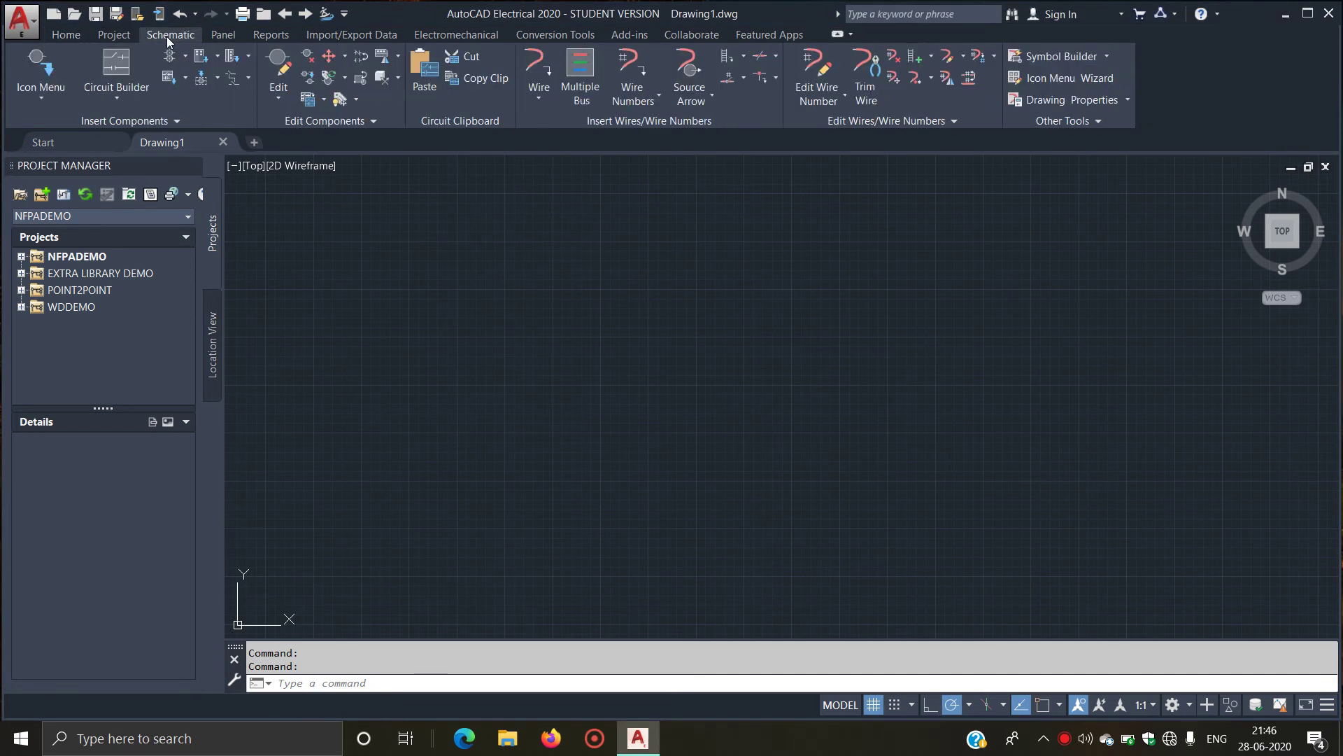
{"action": "right_click", "coordinate": [51, 66]}
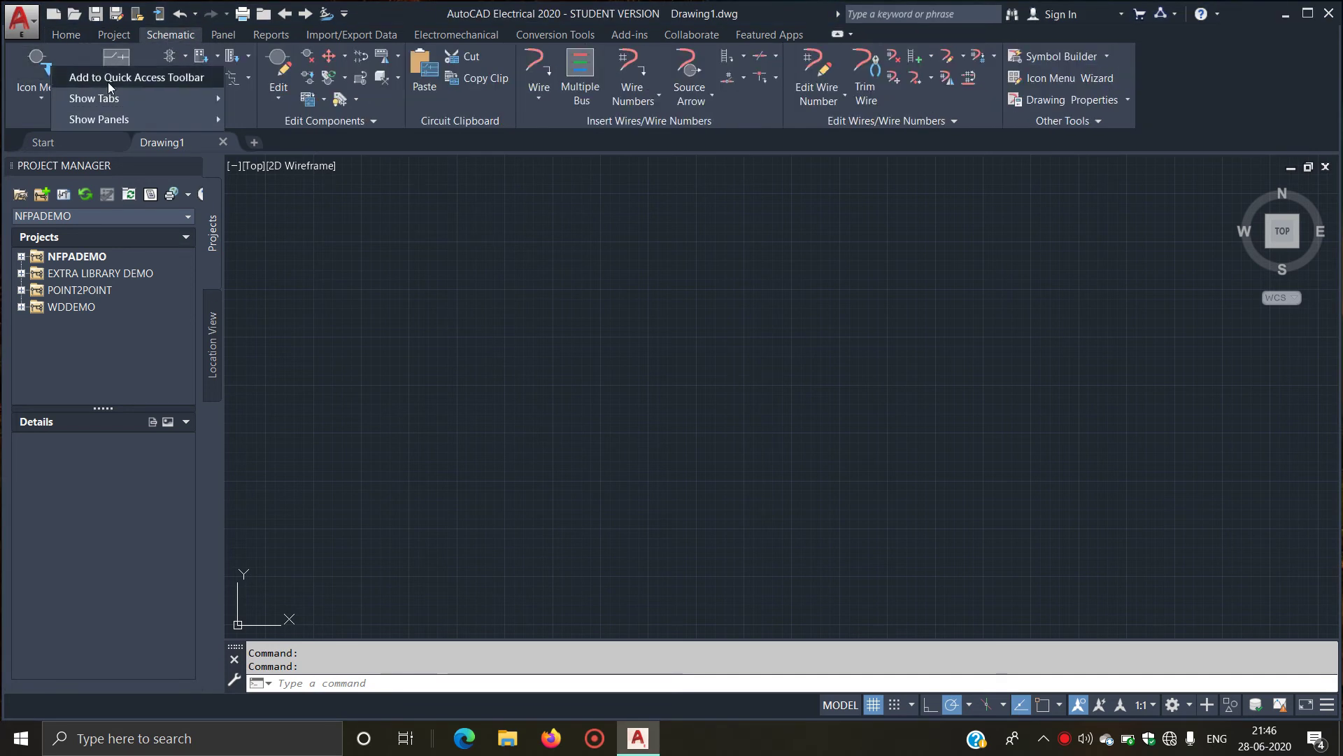
{"action": "left_click", "coordinate": [39, 84]}
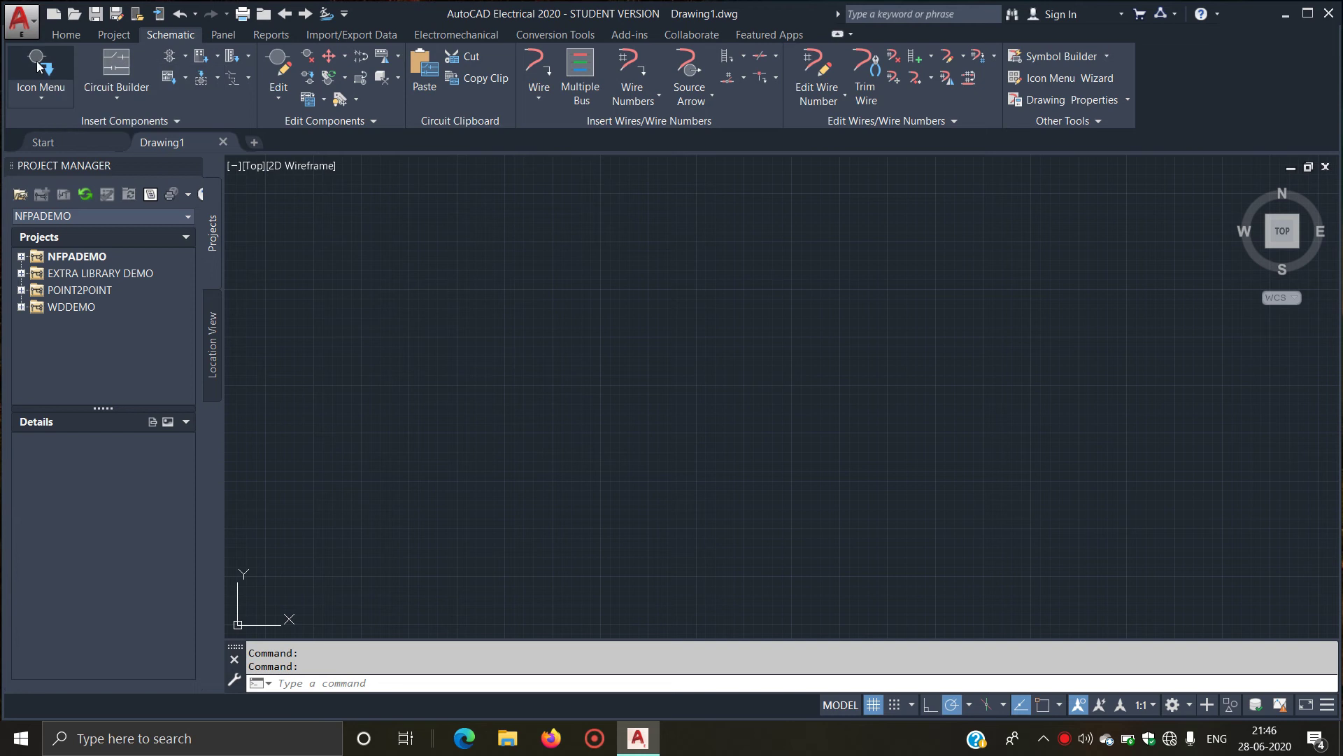
{"action": "left_click", "coordinate": [38, 65]}
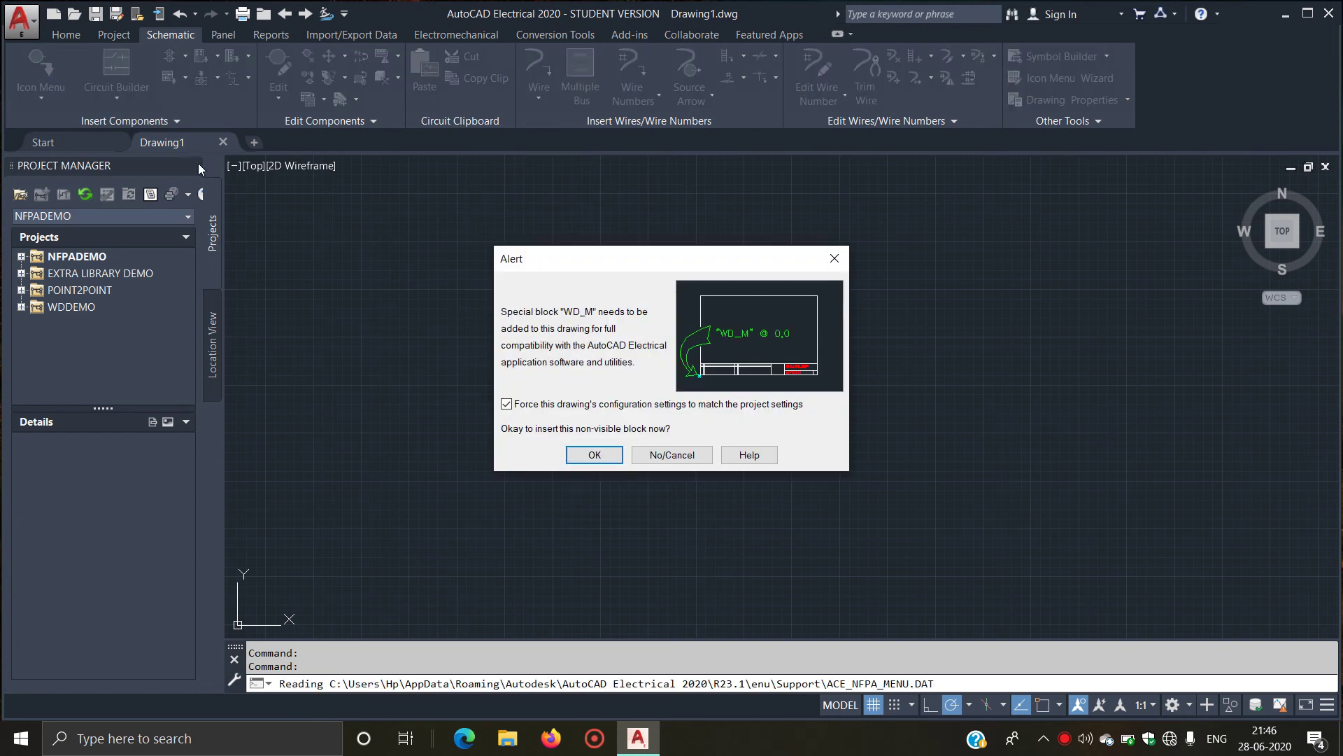
{"action": "left_click", "coordinate": [593, 456]}
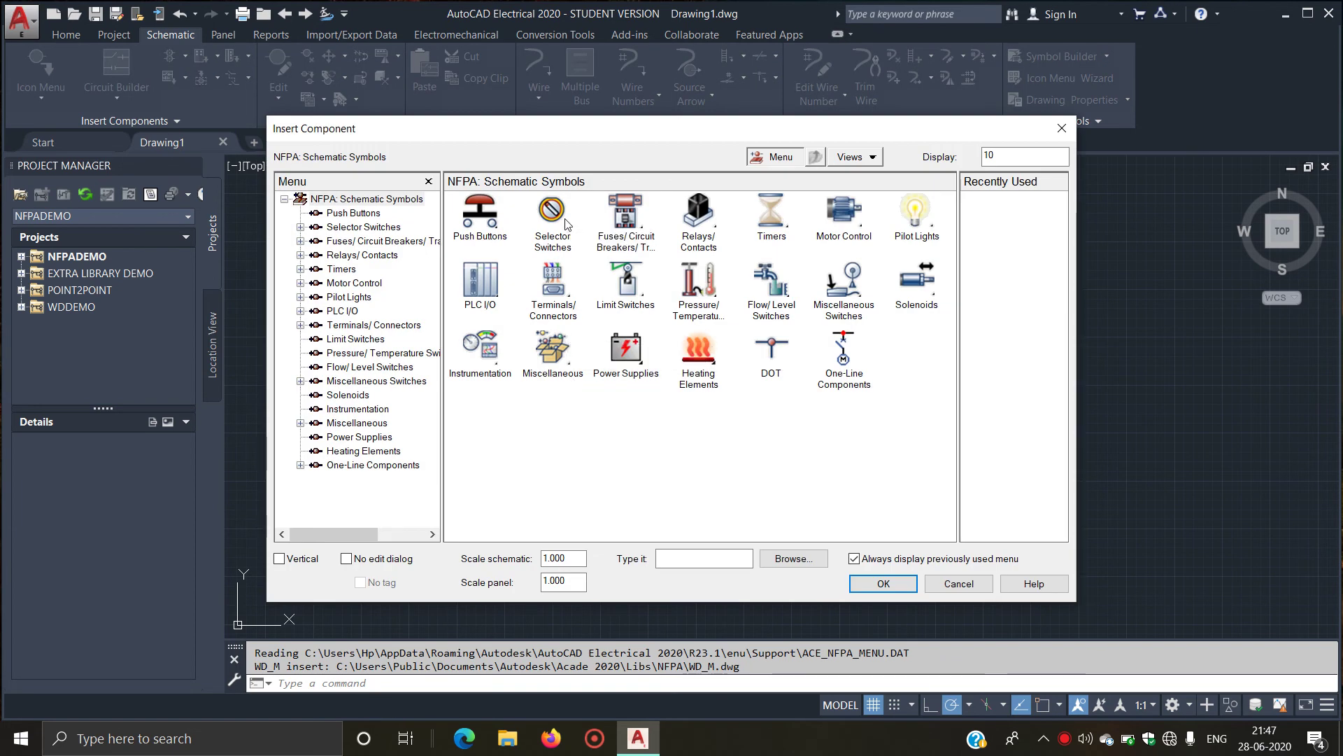
{"action": "left_click", "coordinate": [567, 224]}
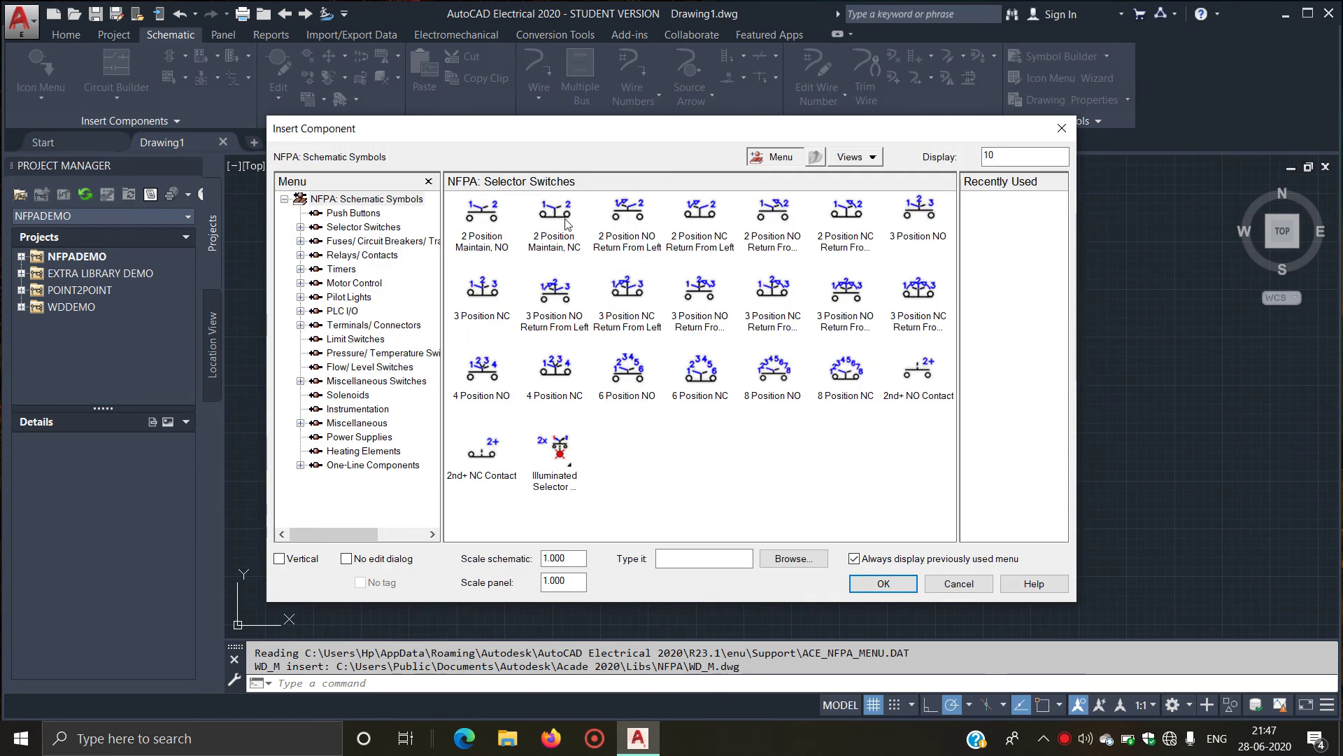
{"action": "left_click", "coordinate": [558, 235]}
{"action": "left_click", "coordinate": [562, 289]}
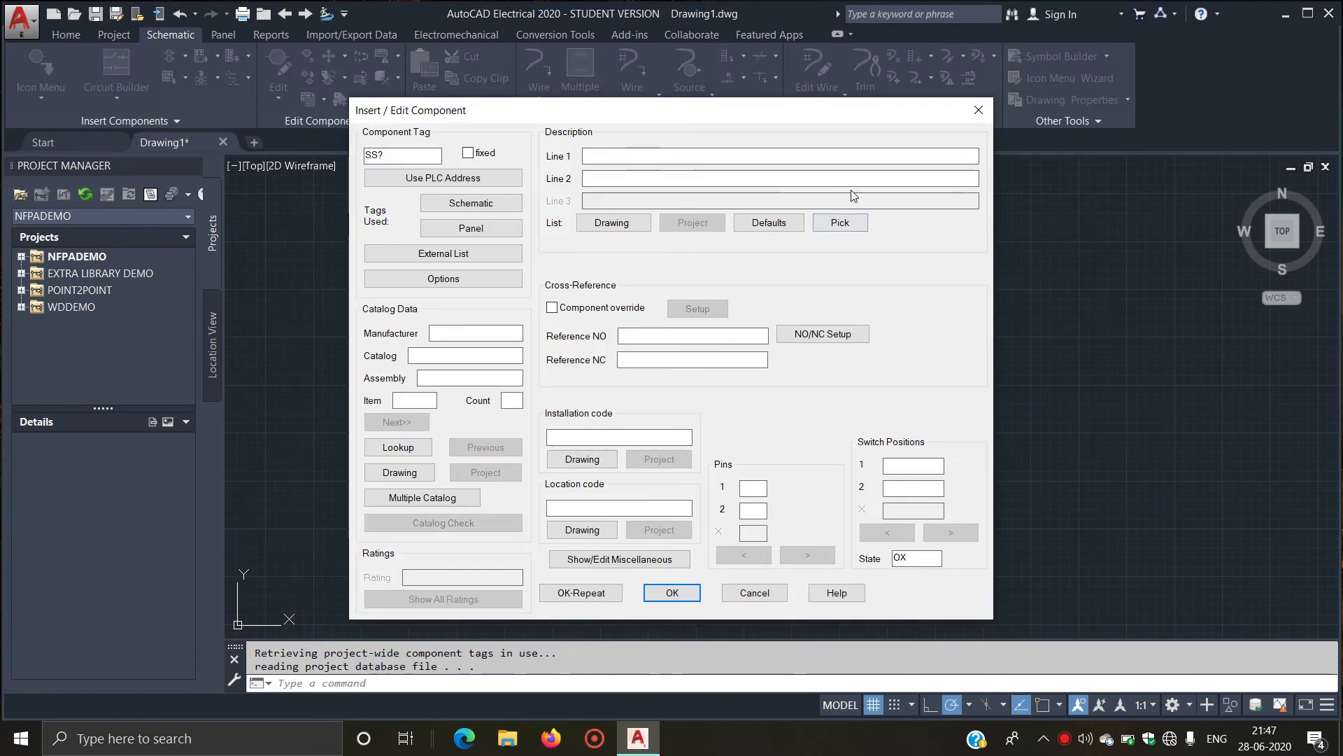
{"action": "left_click", "coordinate": [689, 594]}
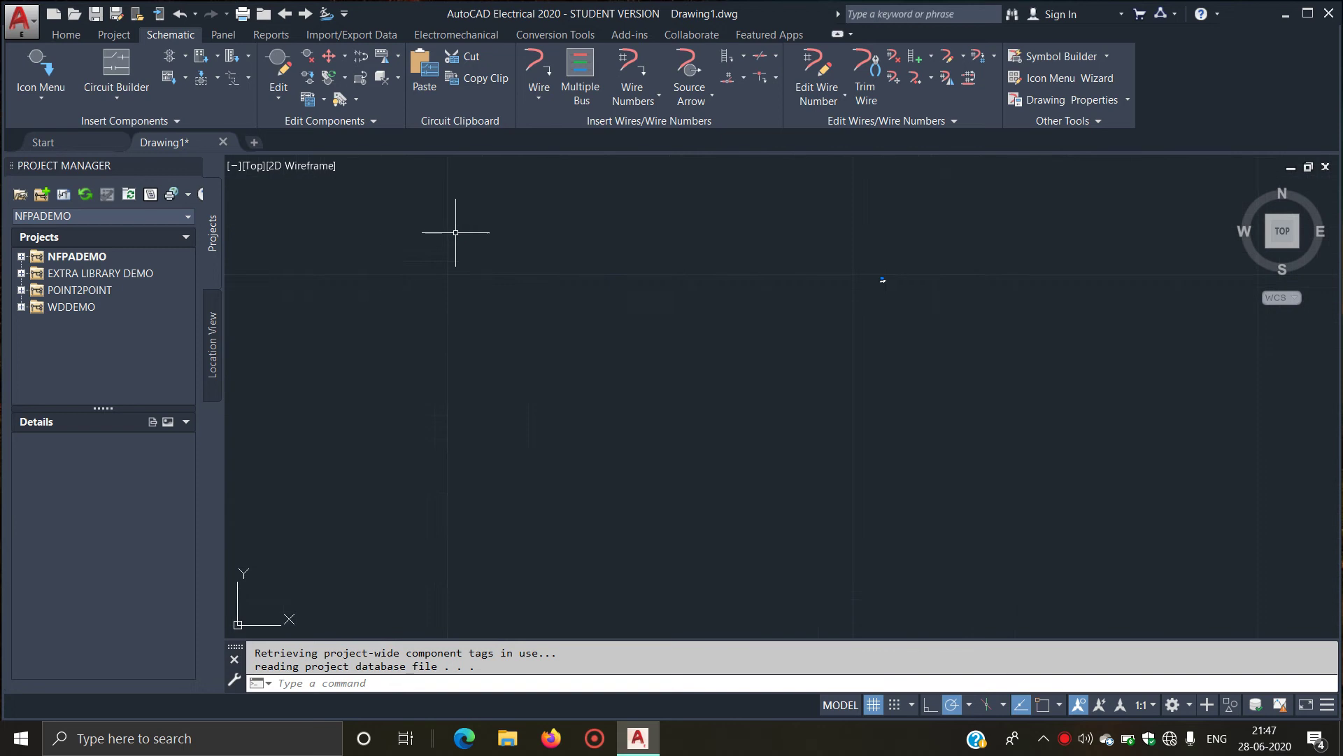
Step: Zoom in on the placed switch and bring up the general drafting tools
{"action": "scroll", "coordinate": [804, 349], "scroll_direction": "up", "scroll_amount": 5}
{"action": "scroll", "coordinate": [700, 490], "scroll_direction": "up", "scroll_amount": 4}
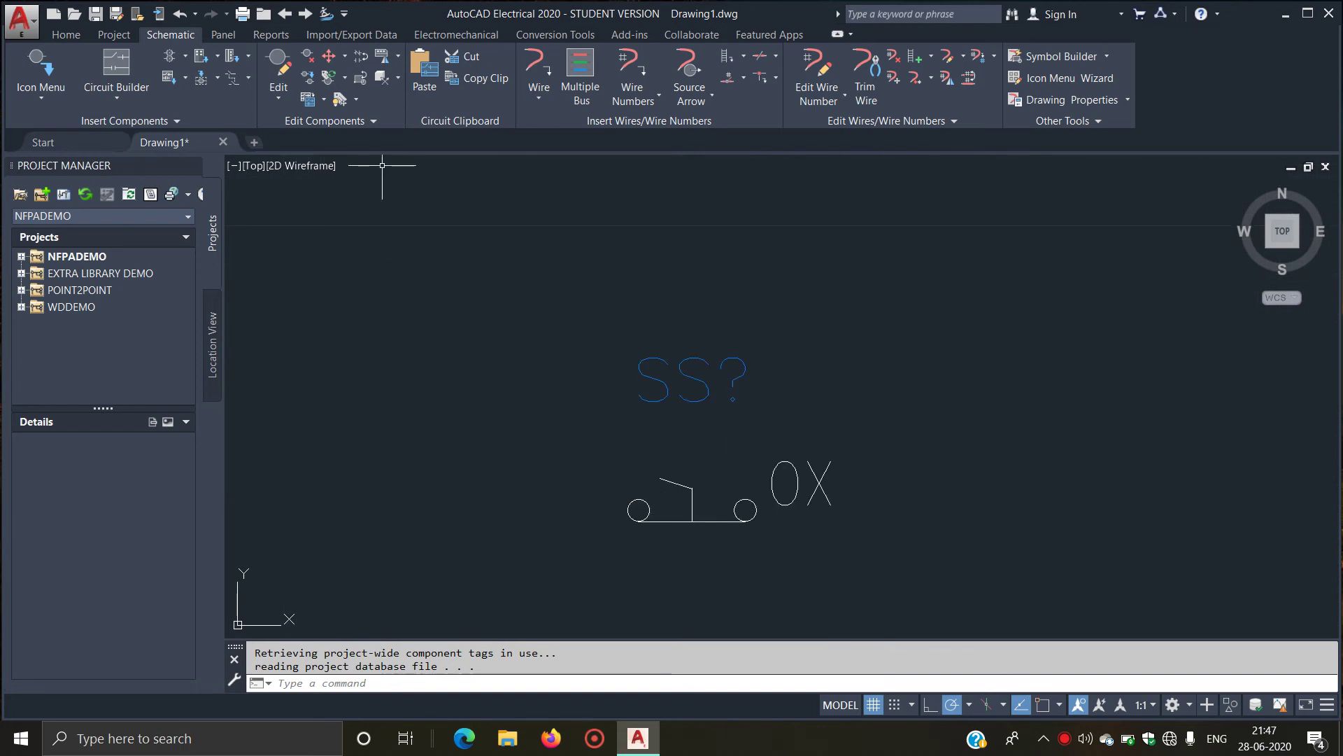
{"action": "left_click", "coordinate": [86, 40]}
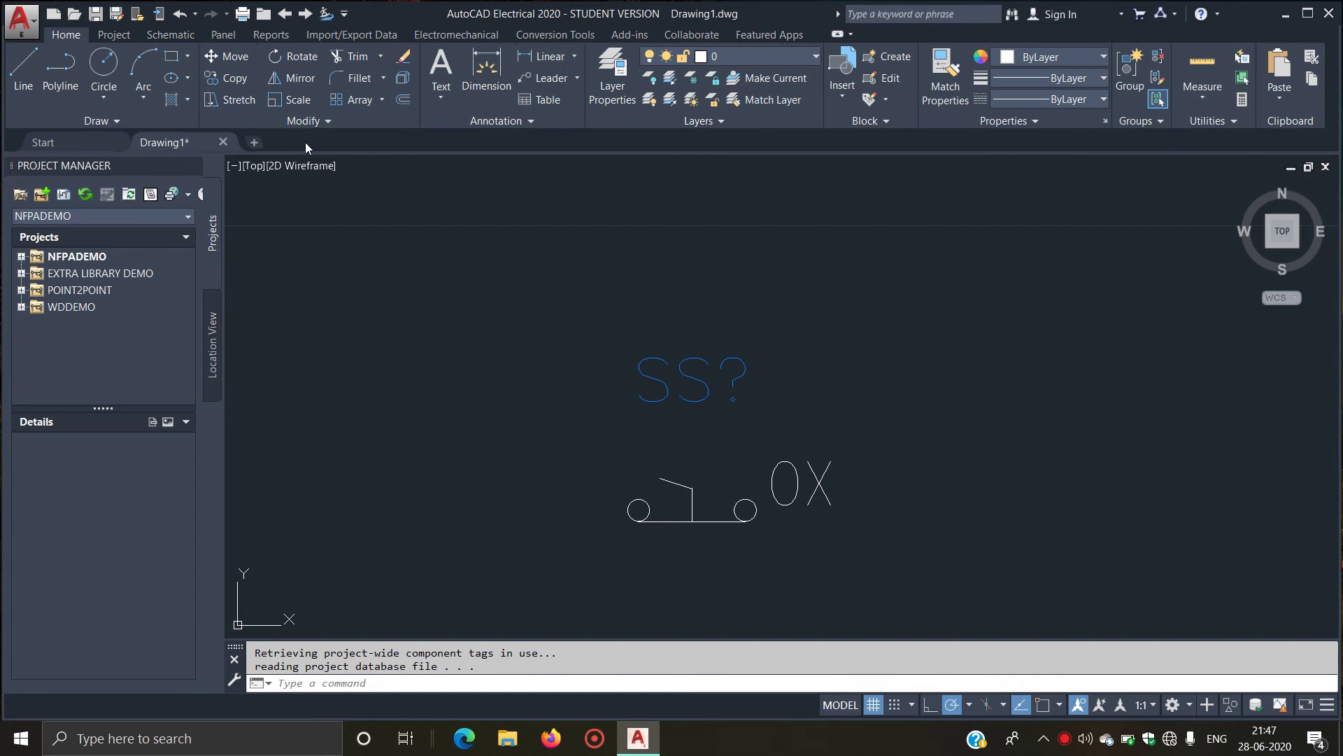
{"action": "left_click", "coordinate": [235, 56]}
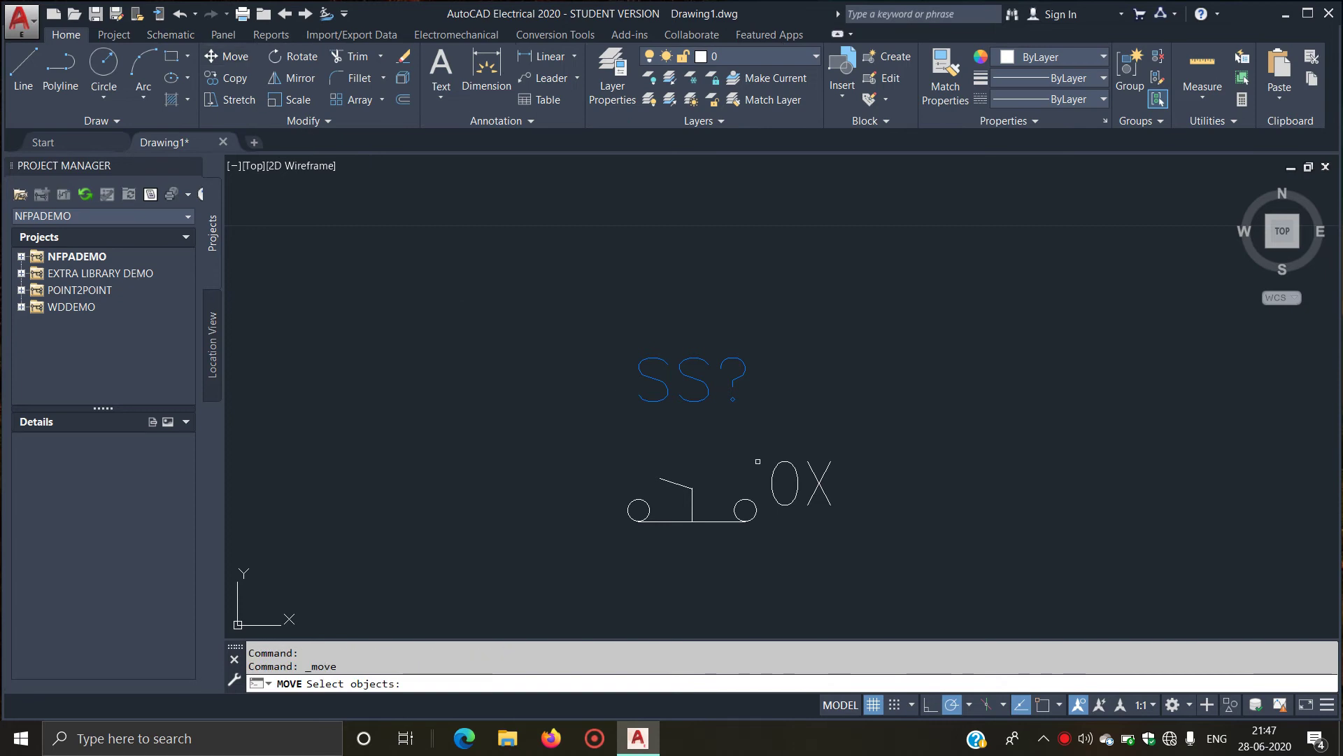
{"action": "left_click", "coordinate": [684, 498]}
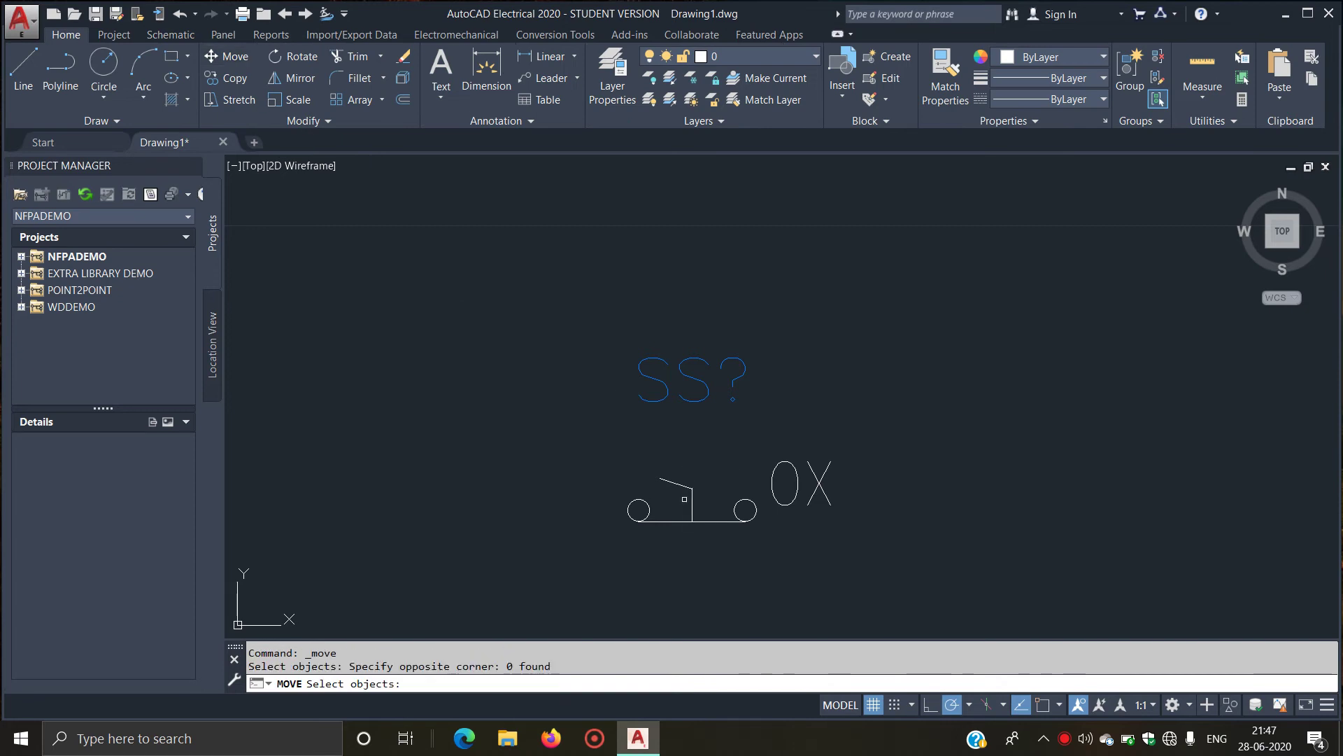
{"action": "left_click_drag", "start_coordinate": [597, 349], "coordinate": [734, 633]}
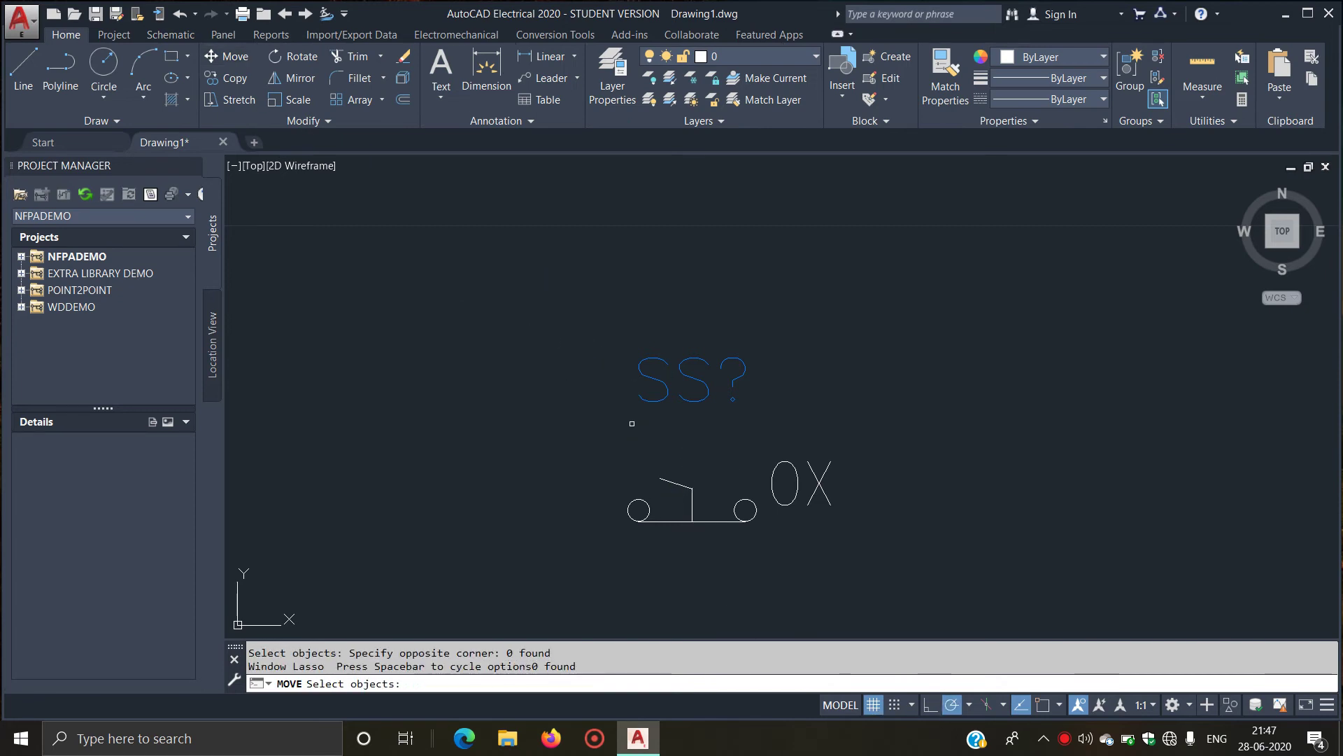
{"action": "left_click", "coordinate": [549, 337]}
{"action": "left_click", "coordinate": [1036, 623]}
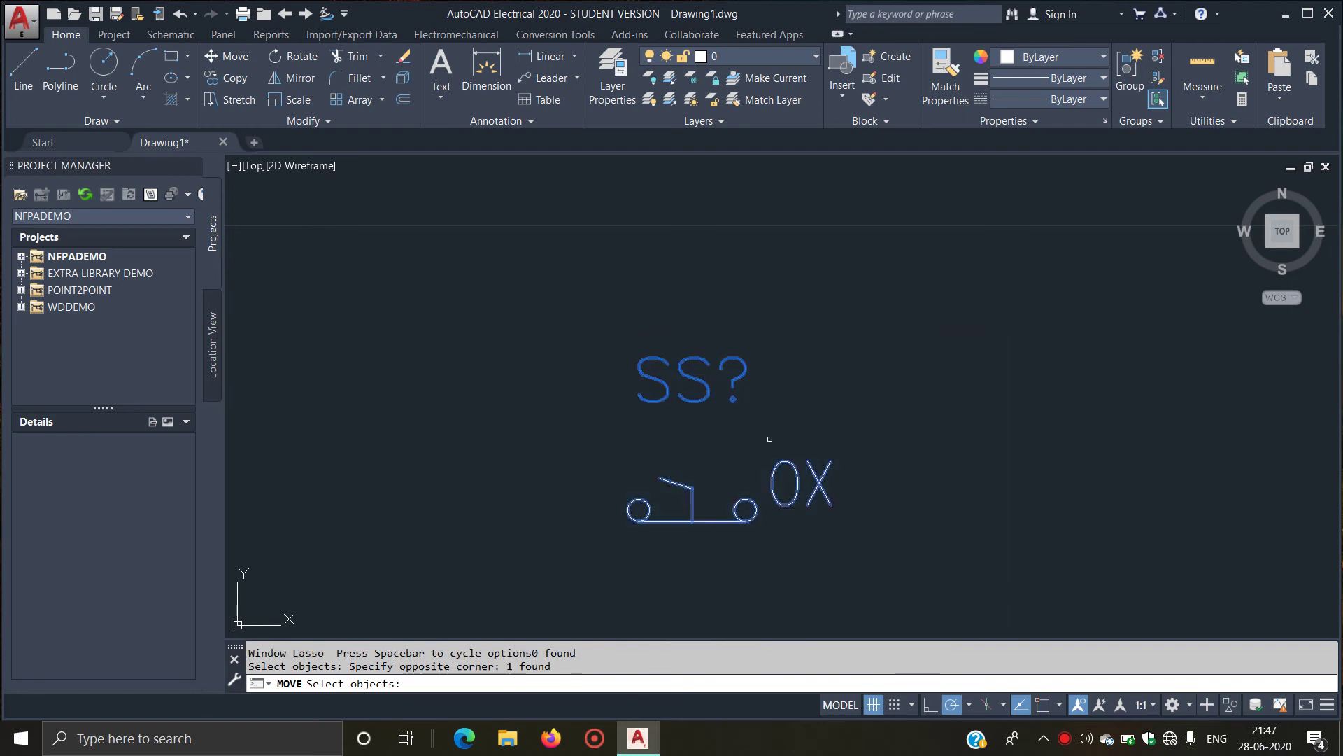
{"action": "left_click", "coordinate": [221, 55]}
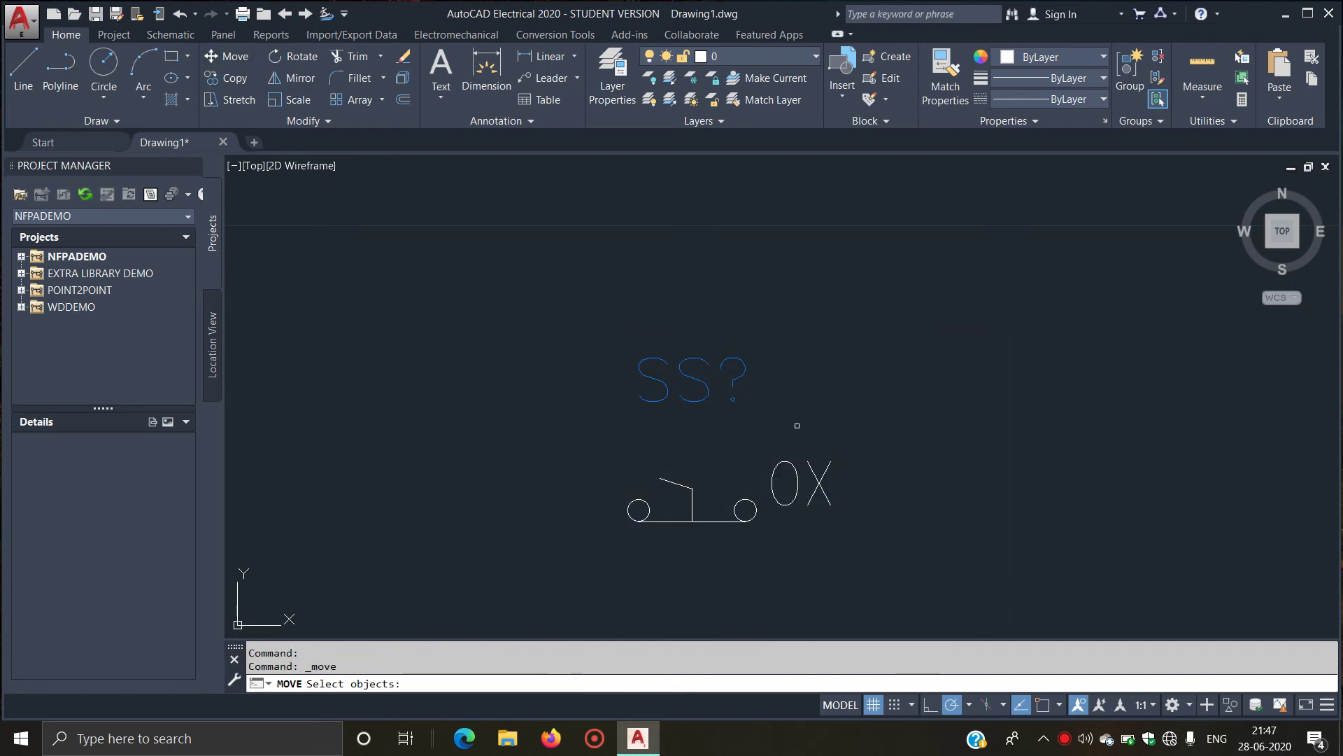
{"action": "left_click", "coordinate": [729, 445]}
{"action": "left_click", "coordinate": [689, 490]}
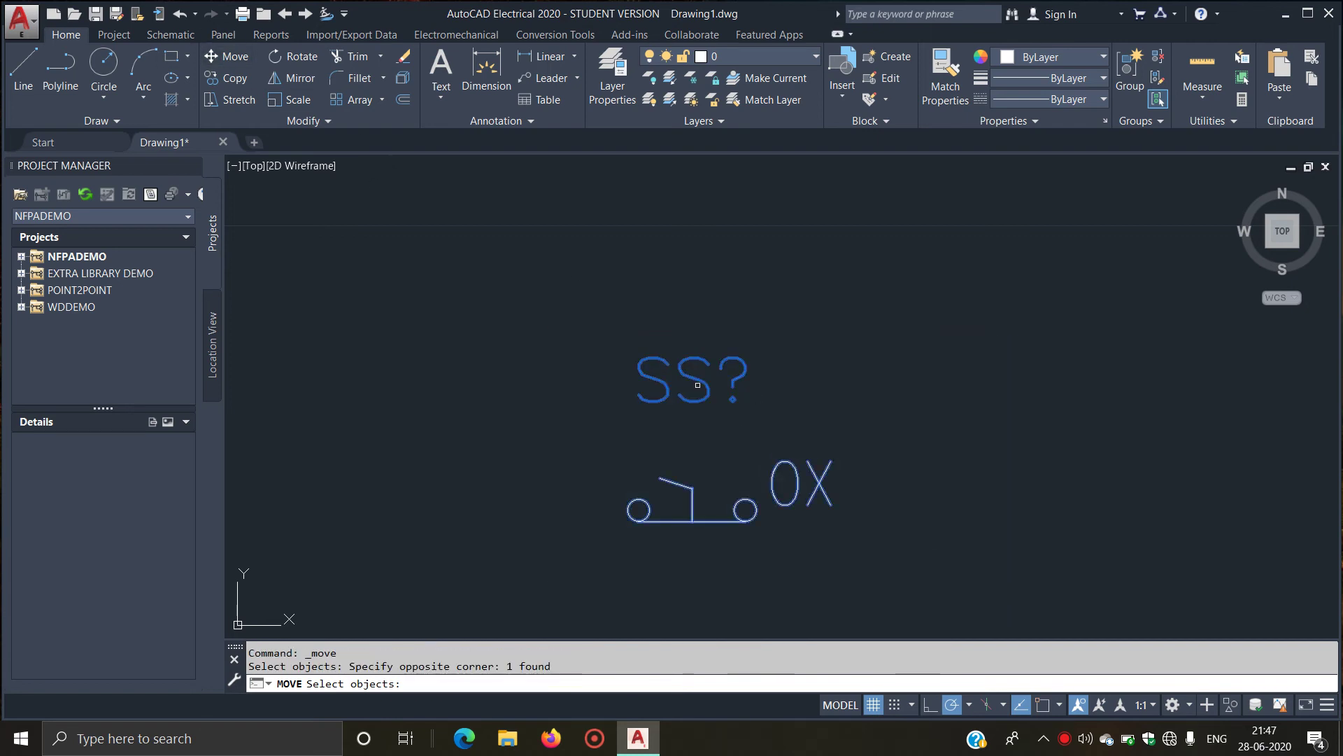
{"action": "left_click", "coordinate": [710, 372]}
{"action": "left_click", "coordinate": [709, 387]}
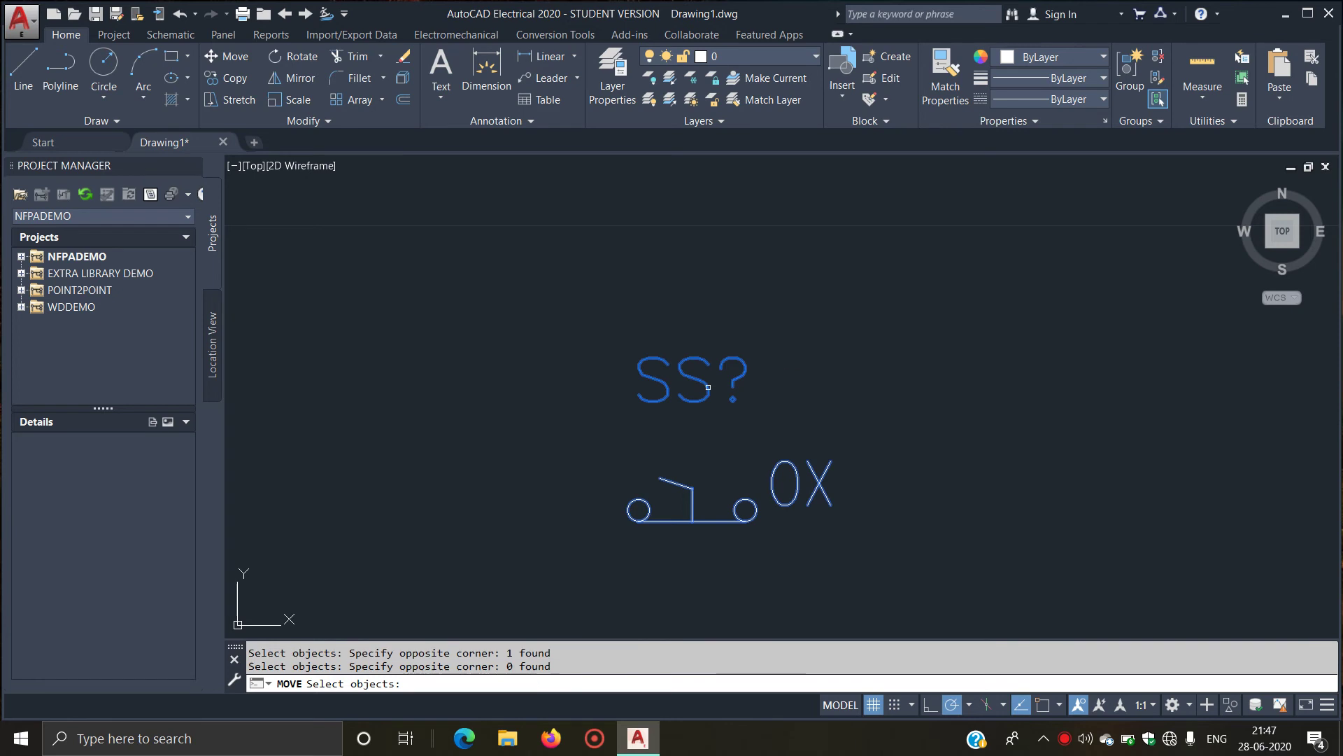
{"action": "left_click", "coordinate": [589, 334]}
{"action": "left_click", "coordinate": [806, 540]}
{"action": "left_click", "coordinate": [684, 382]}
{"action": "left_click", "coordinate": [706, 382]}
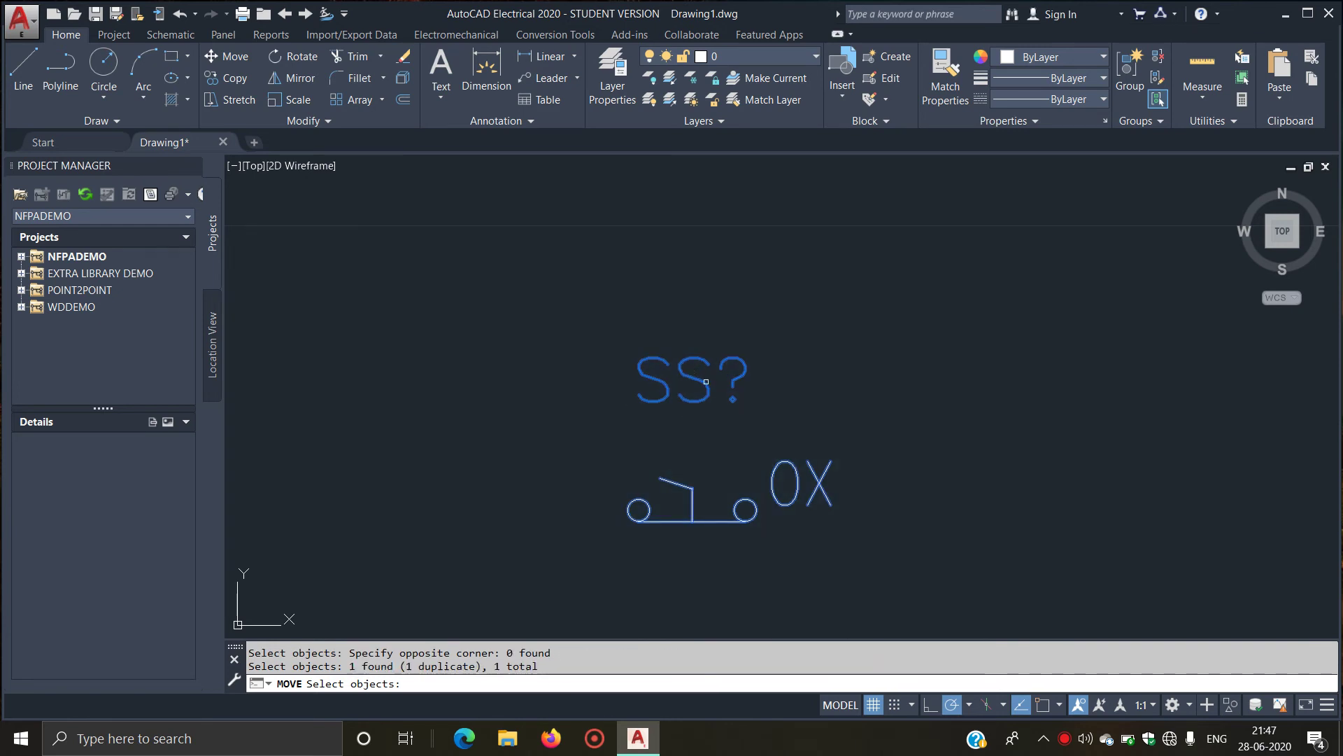
{"action": "left_click", "coordinate": [700, 378]}
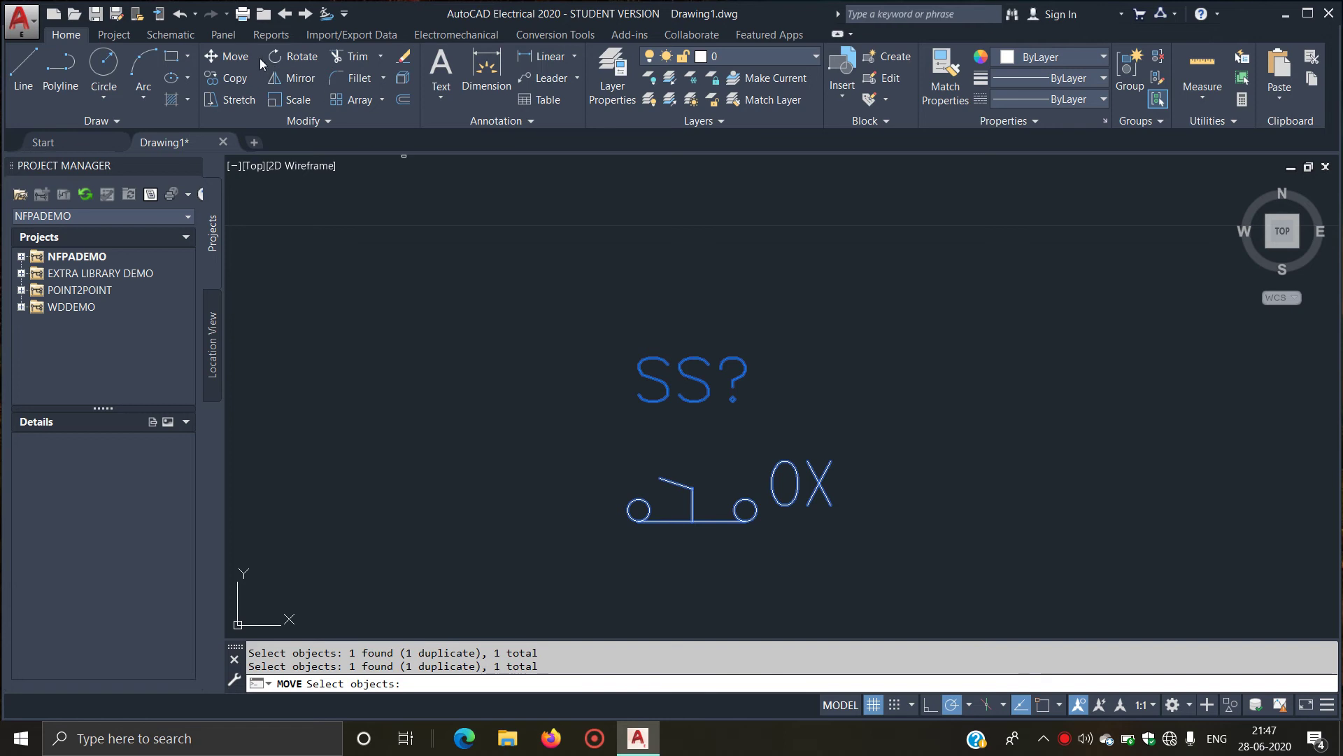
{"action": "left_click", "coordinate": [234, 58]}
{"action": "left_click", "coordinate": [649, 409]}
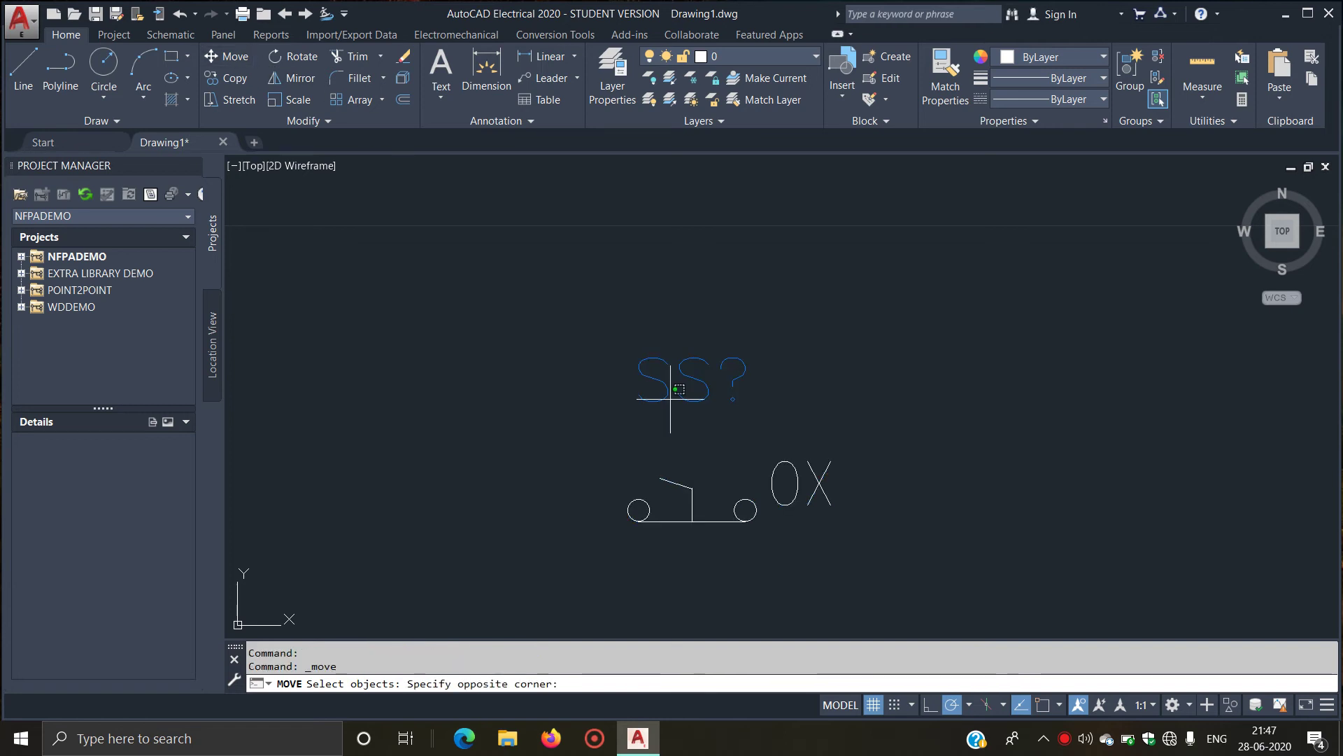
{"action": "left_click", "coordinate": [803, 398]}
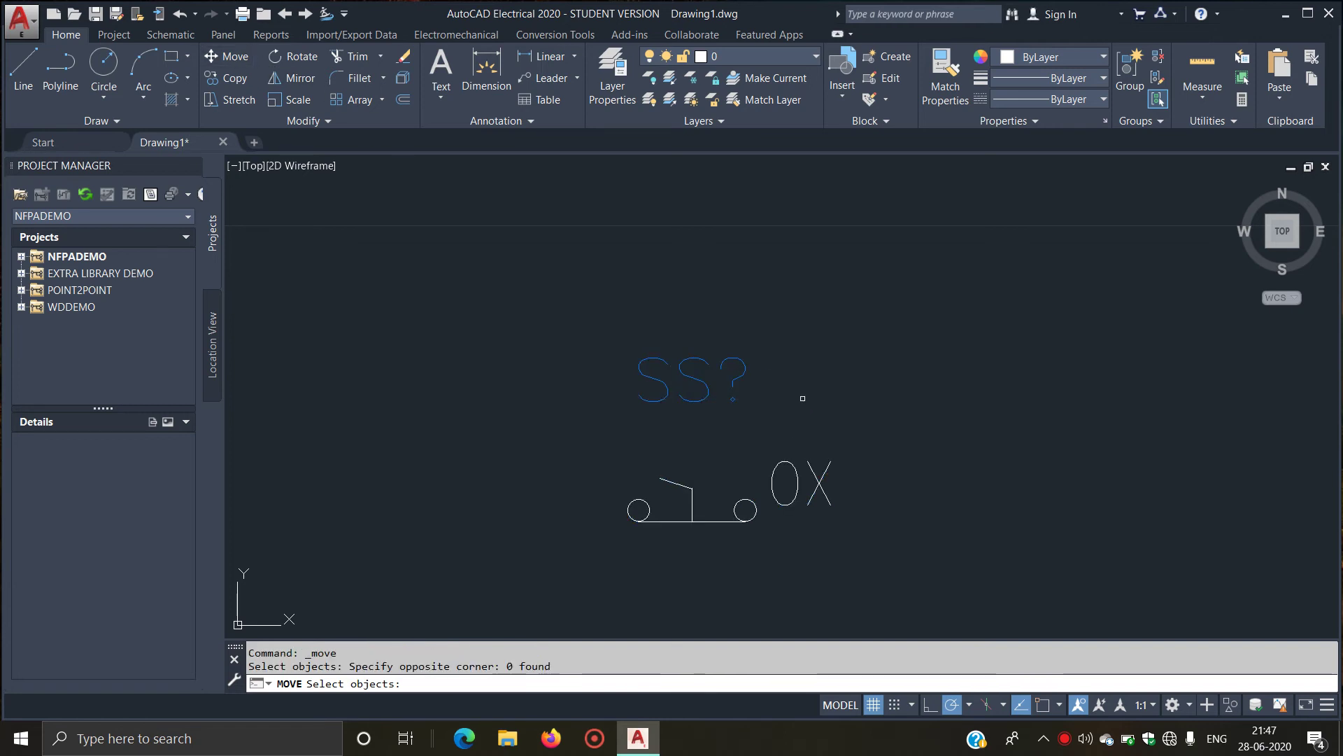
{"action": "left_click", "coordinate": [297, 56]}
{"action": "left_click", "coordinate": [668, 417]}
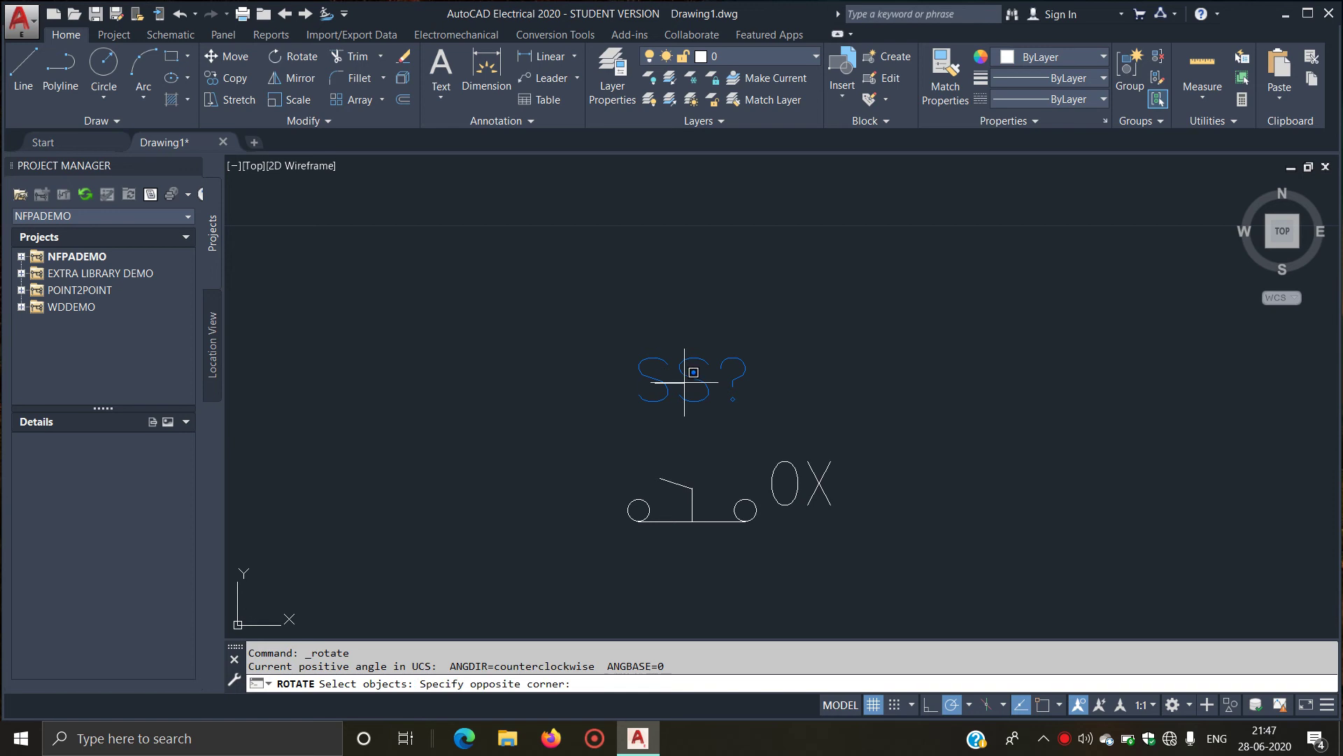
{"action": "left_click", "coordinate": [685, 382]}
{"action": "left_click", "coordinate": [523, 271]}
{"action": "left_click", "coordinate": [928, 613]}
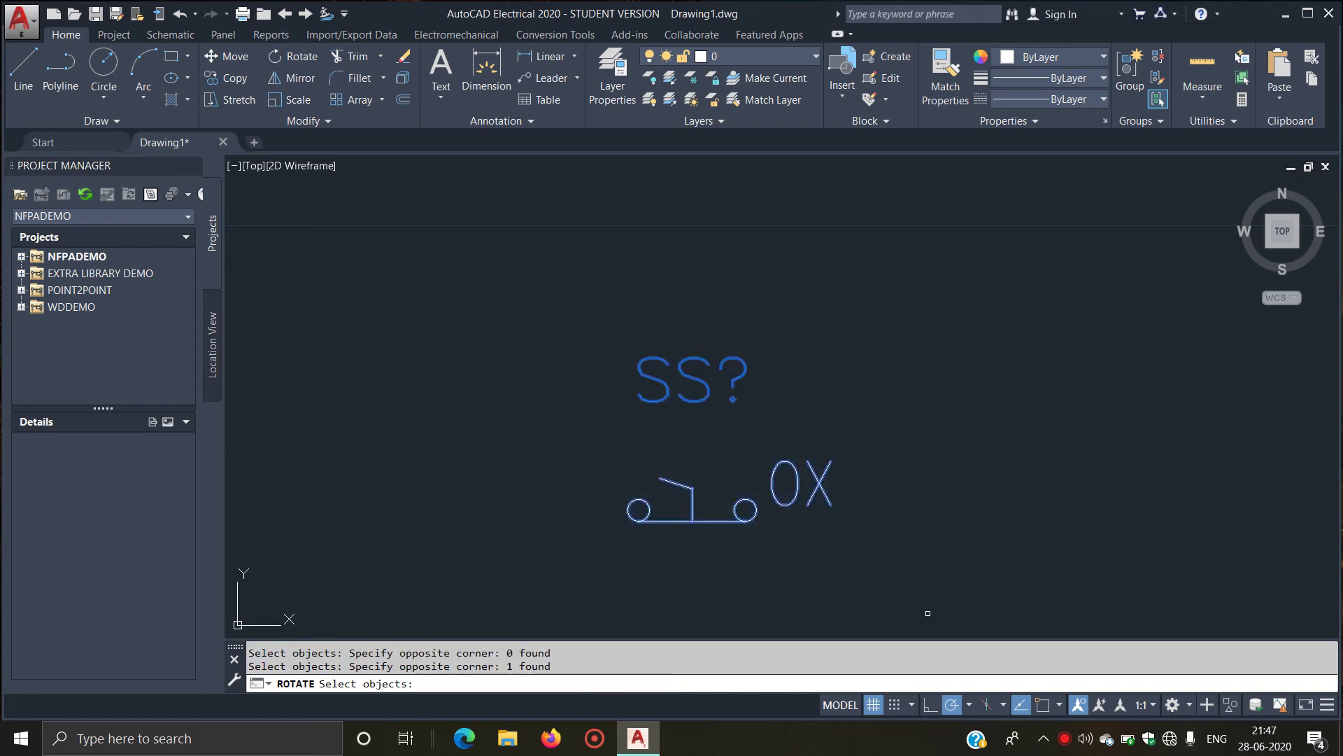
{"action": "left_click", "coordinate": [292, 56]}
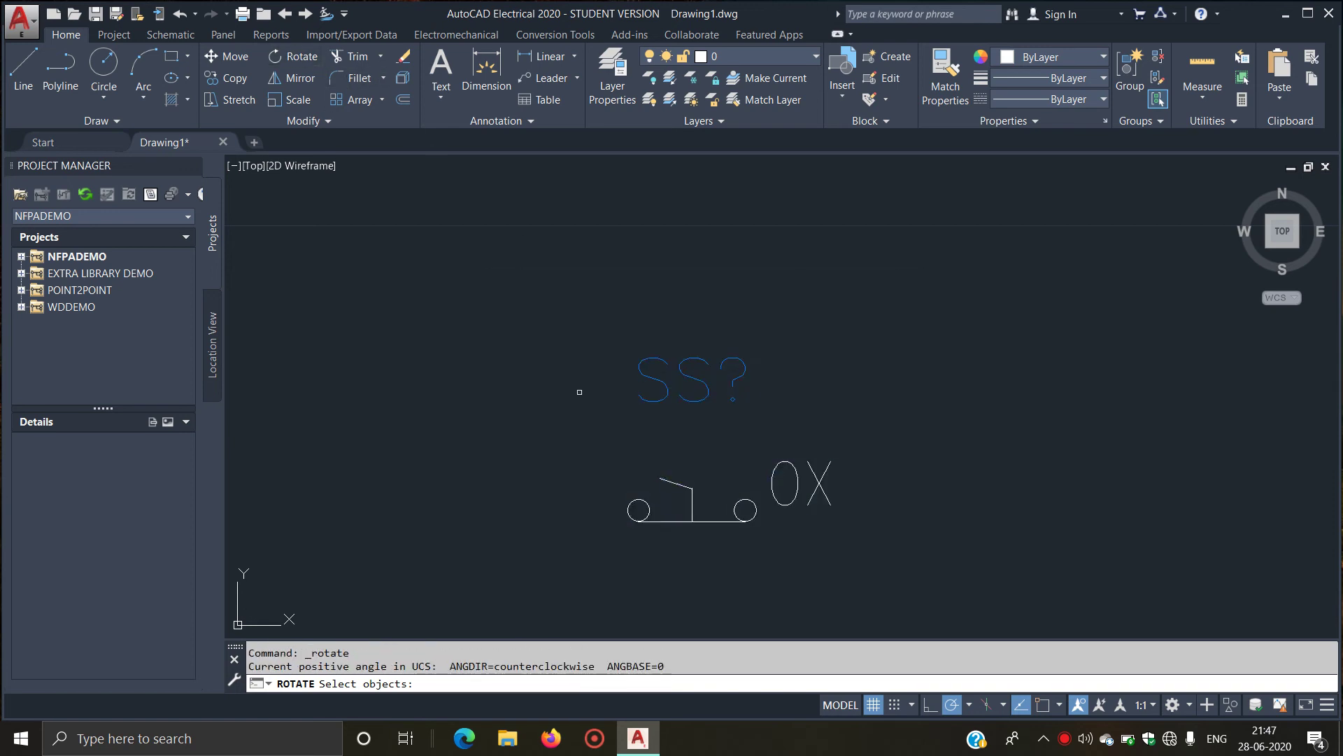
{"action": "left_click", "coordinate": [692, 388]}
{"action": "left_click", "coordinate": [698, 403]}
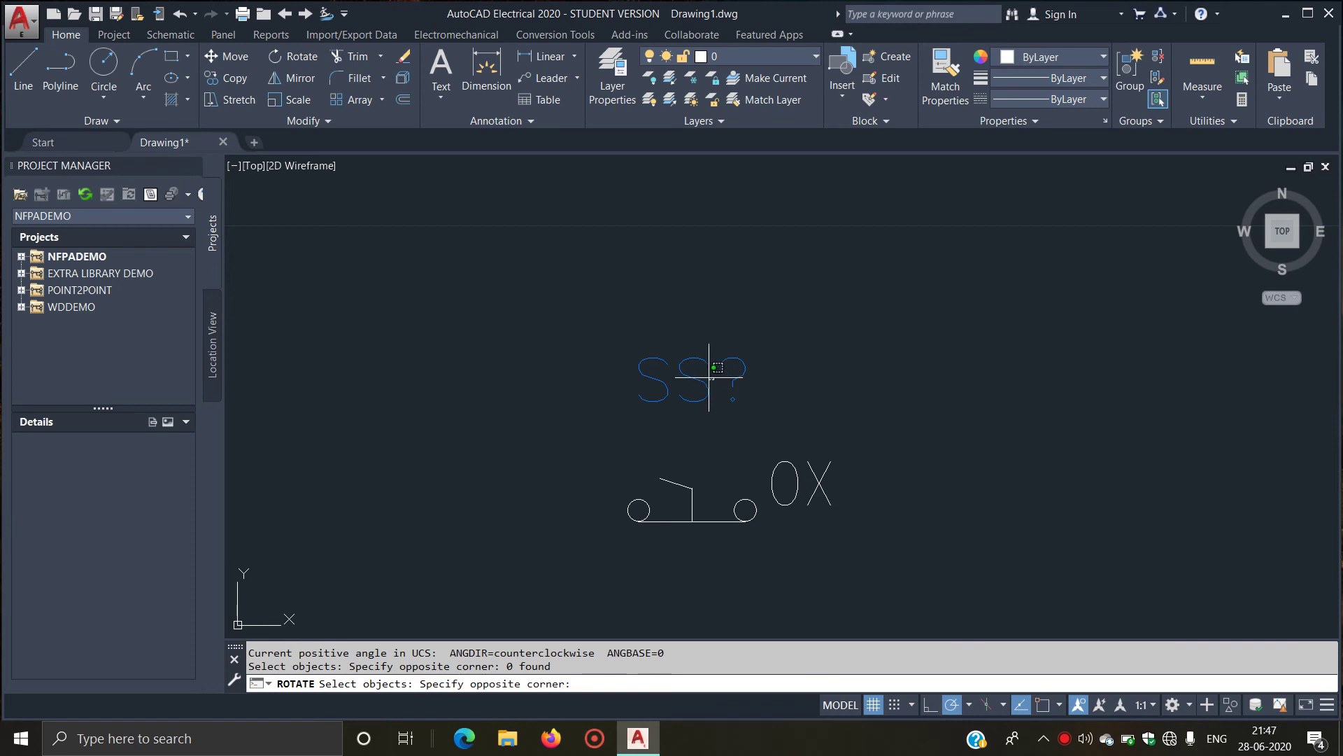
{"action": "left_click", "coordinate": [700, 378]}
{"action": "left_click", "coordinate": [697, 378]}
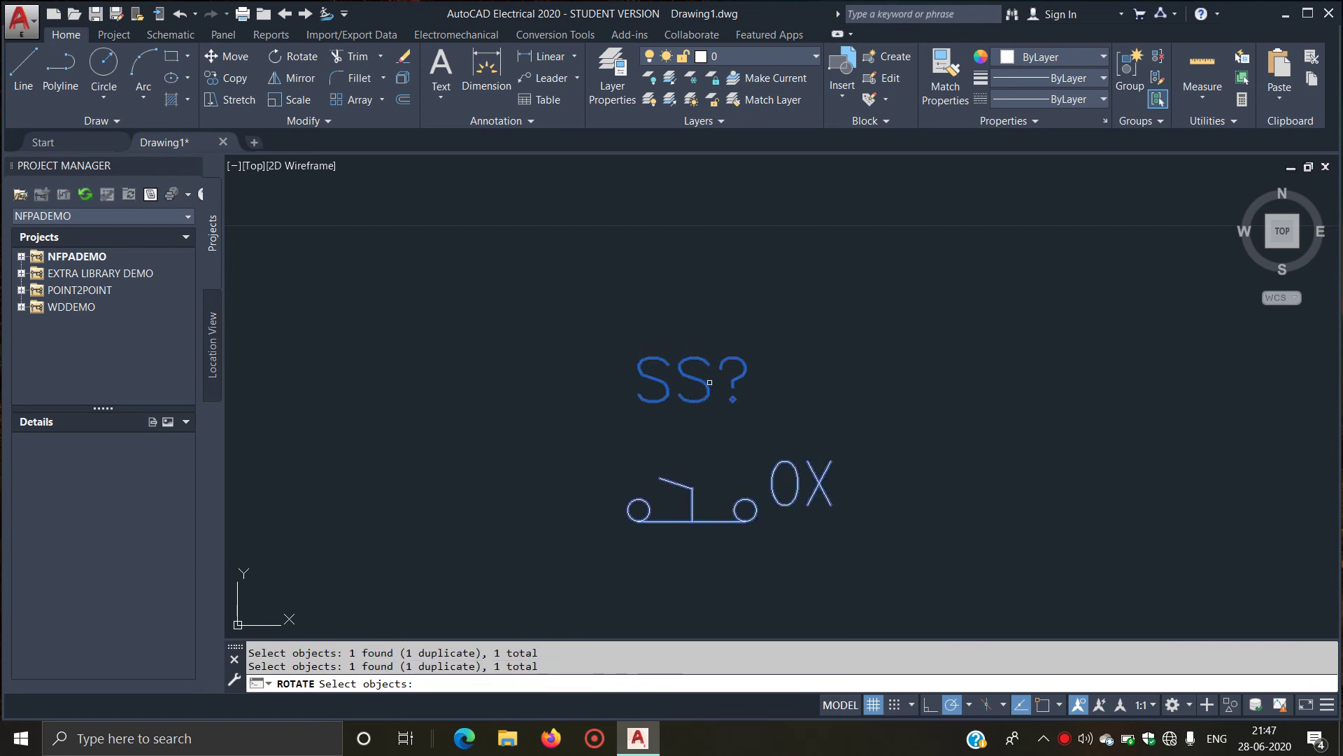
{"action": "key", "text": "Return"}
{"action": "key", "text": "Return"}
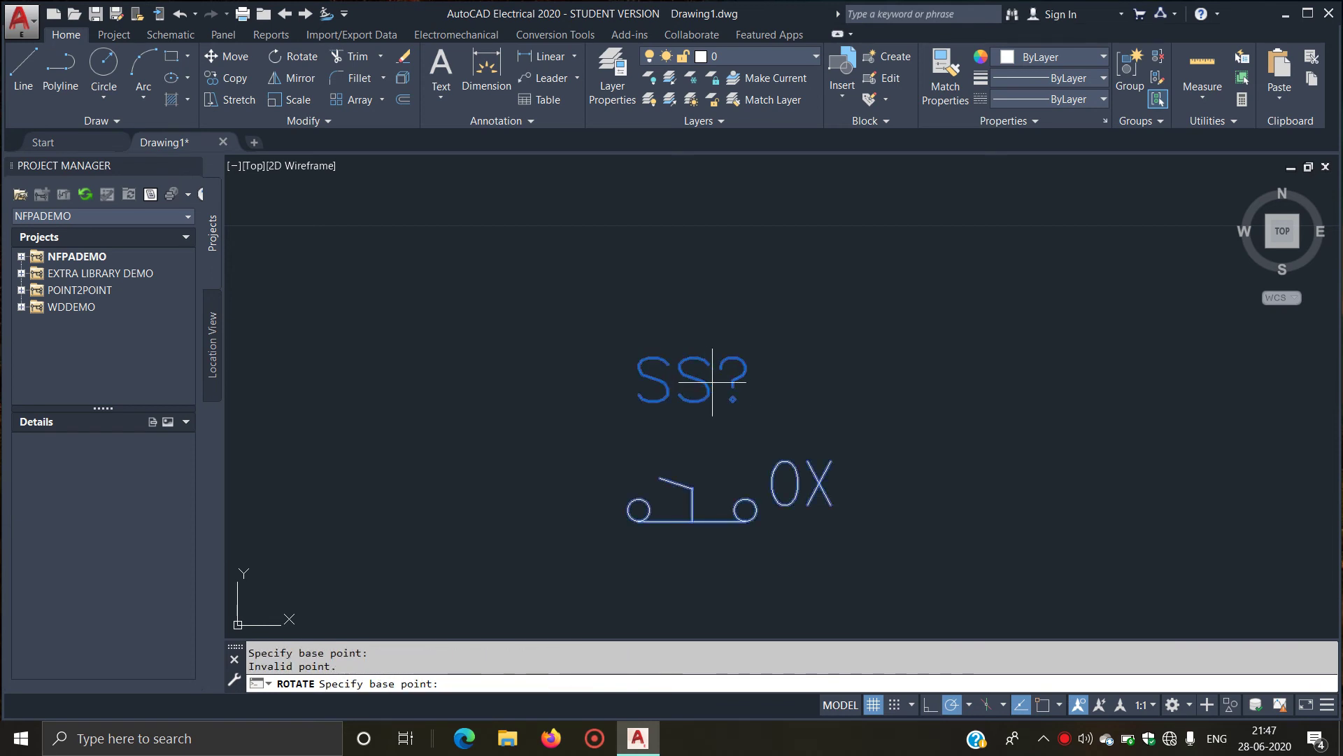
{"action": "left_click", "coordinate": [686, 504]}
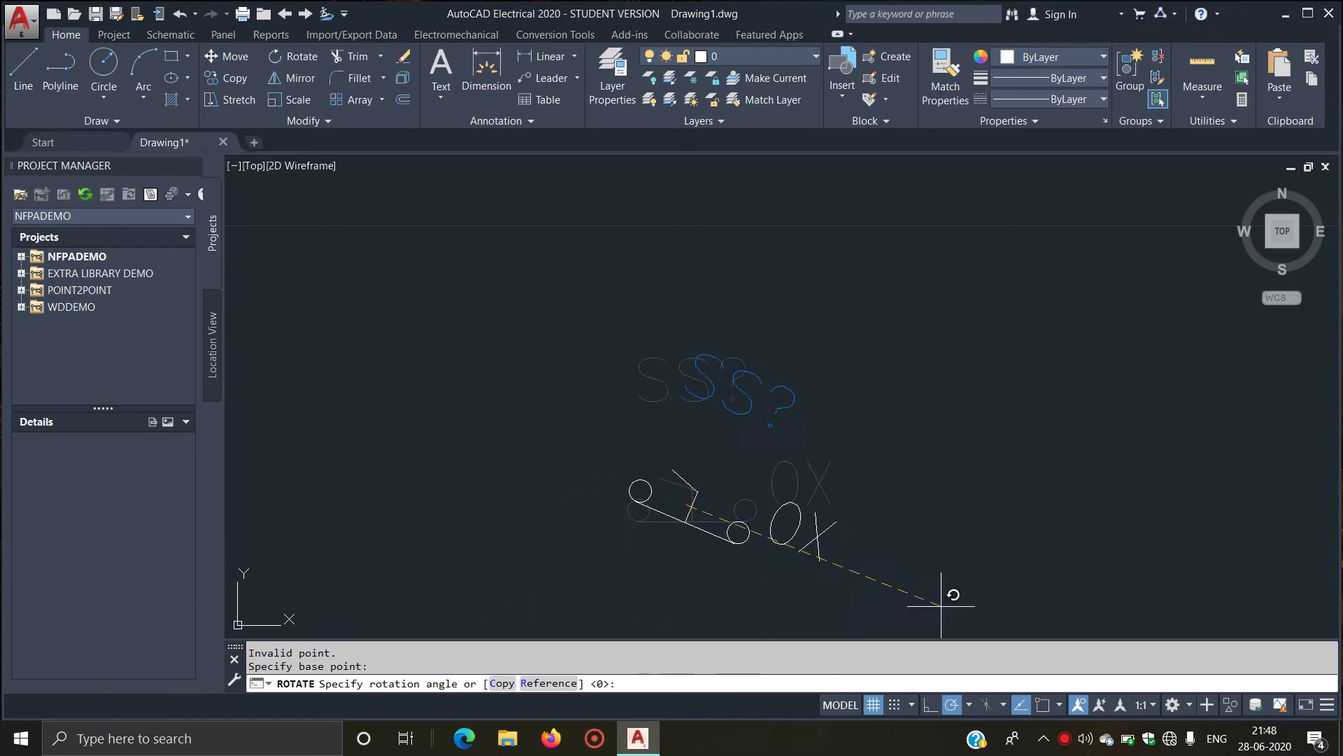
{"action": "left_click", "coordinate": [986, 490]}
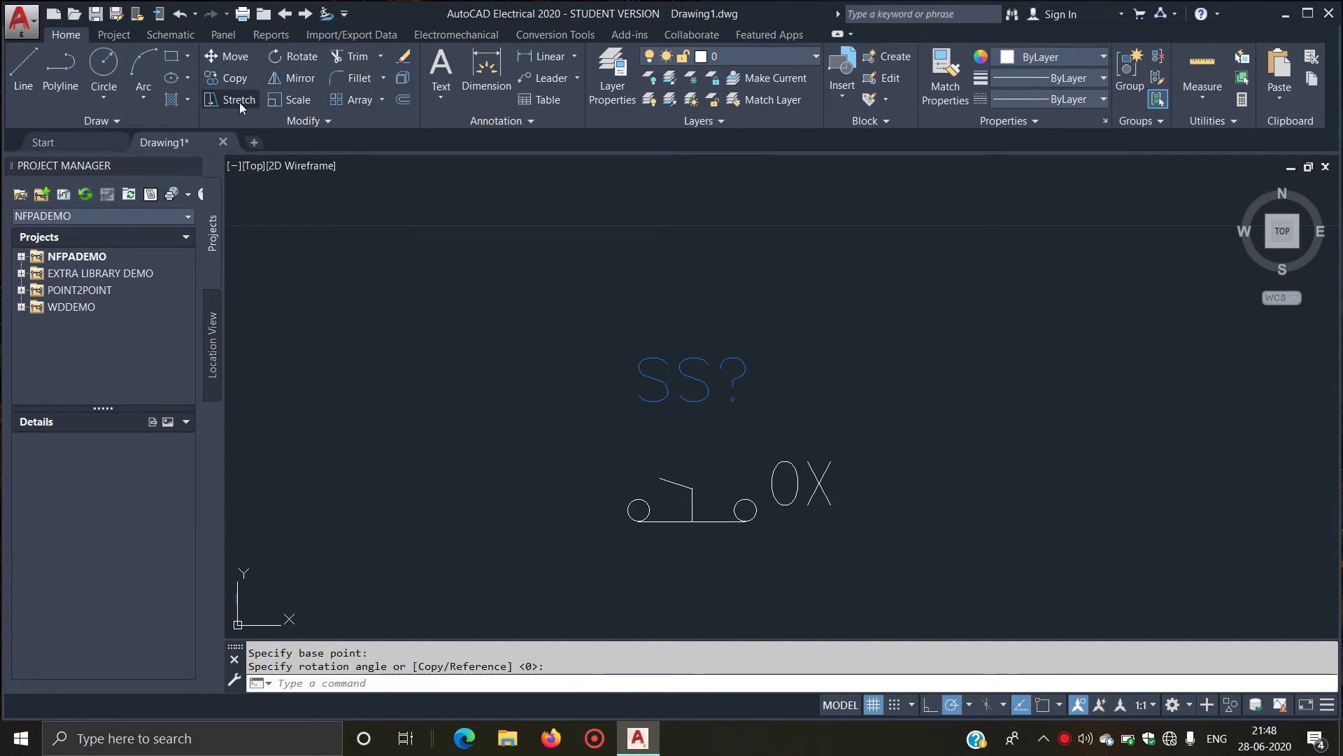
Step: Write single-line text 'switch' above the SS? label at height 2.5, rotation 0
{"action": "left_click", "coordinate": [442, 97]}
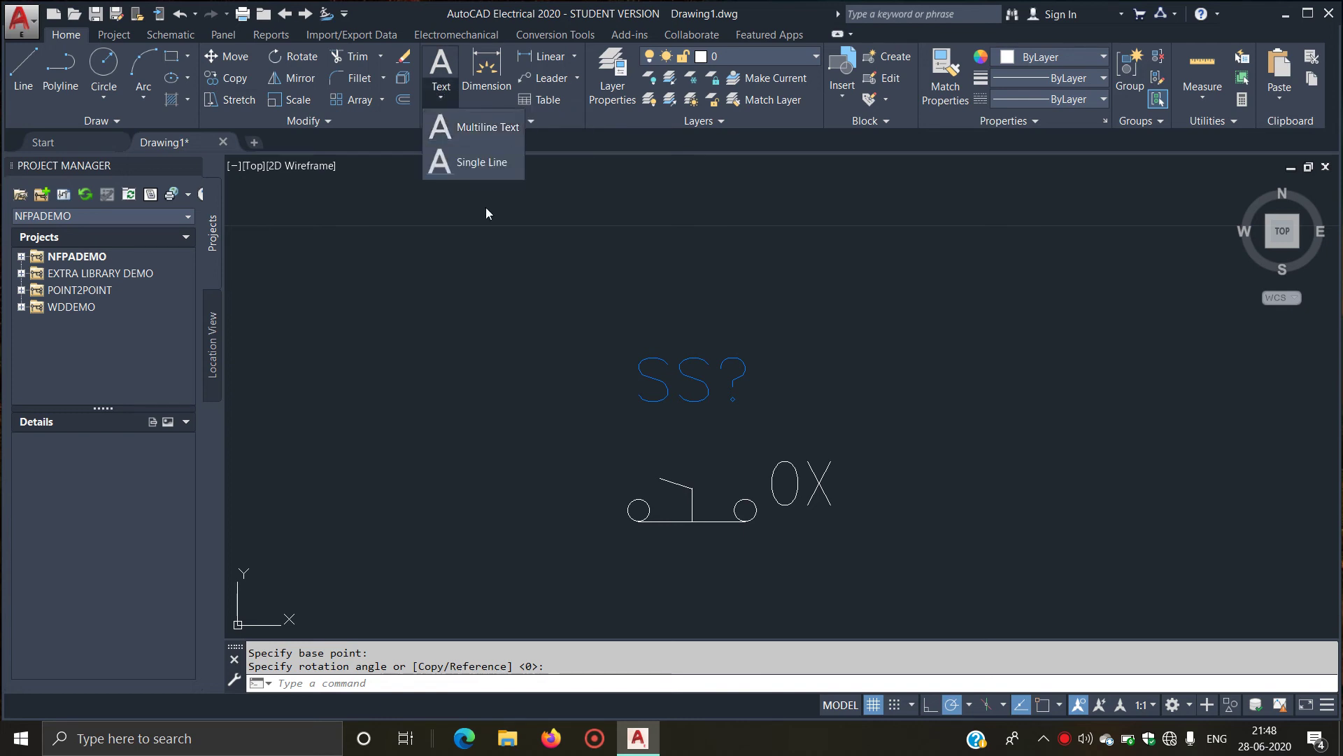
{"action": "left_click", "coordinate": [467, 147]}
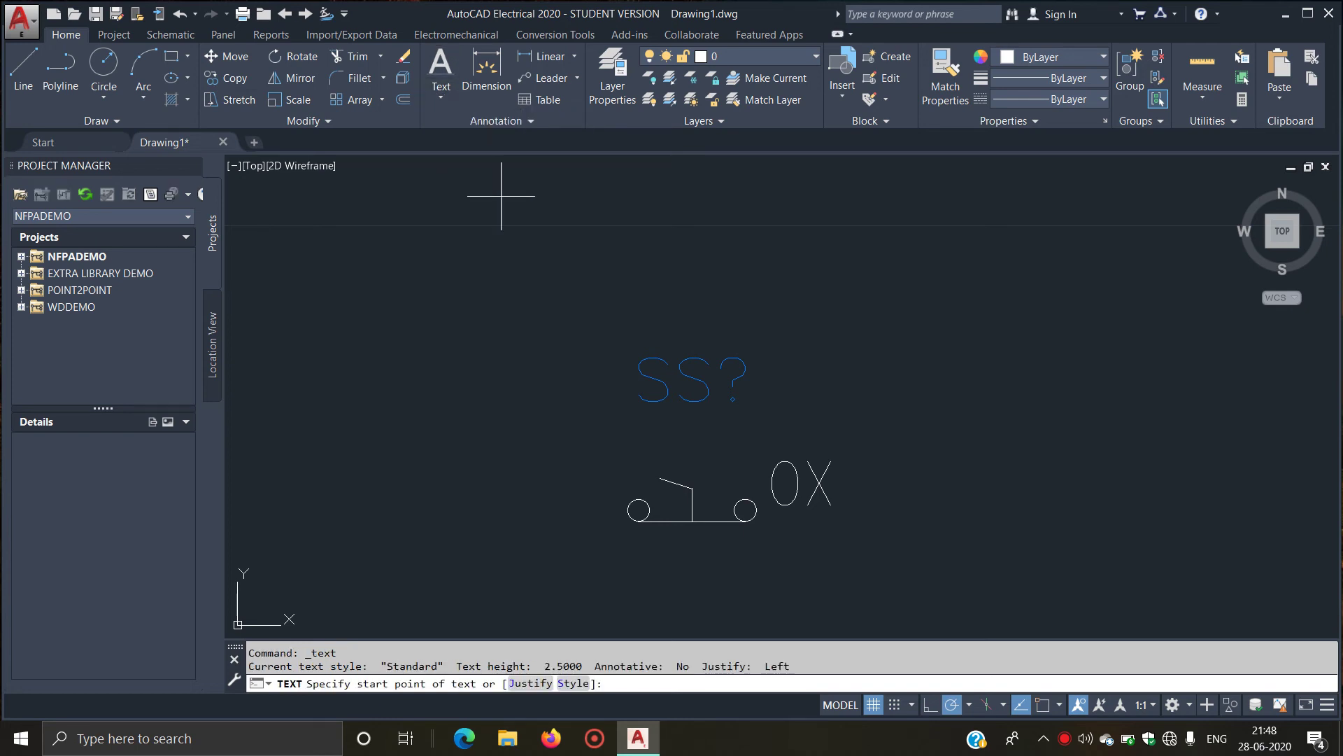
{"action": "left_click", "coordinate": [602, 273]}
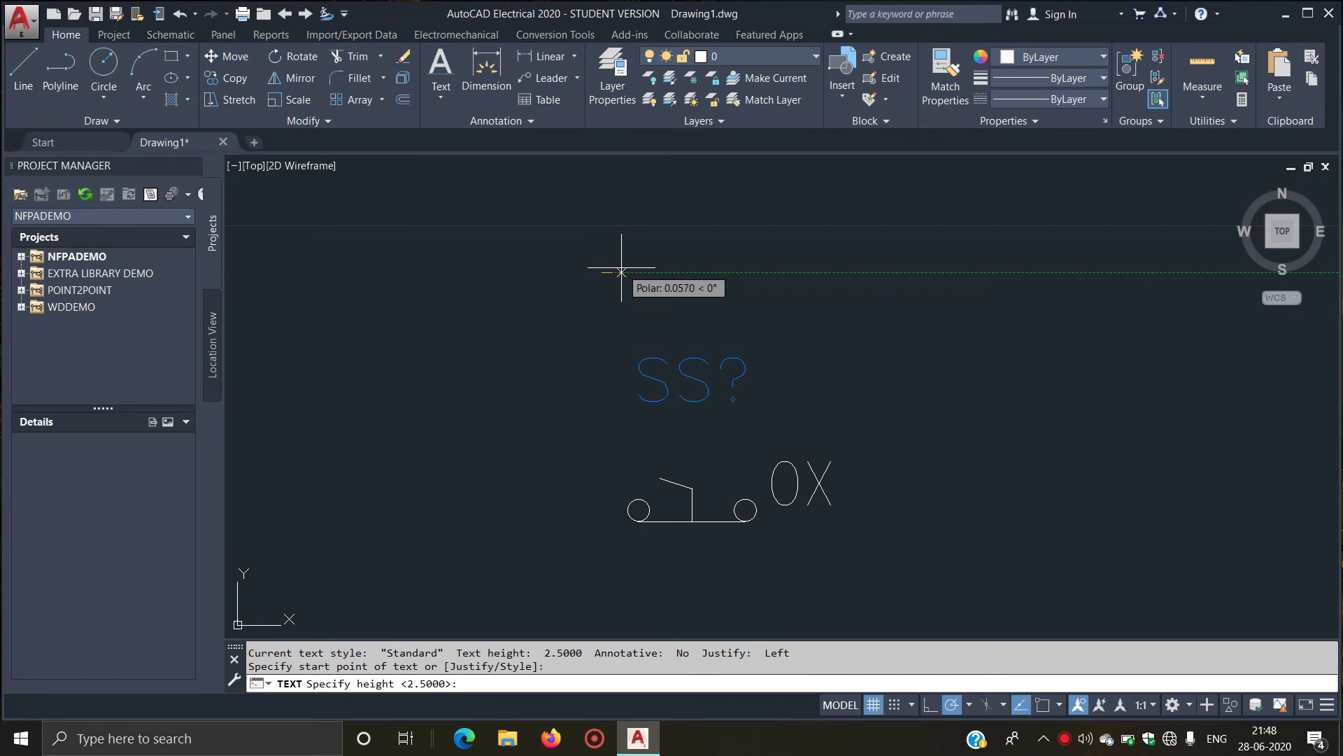
{"action": "key", "text": "Return"}
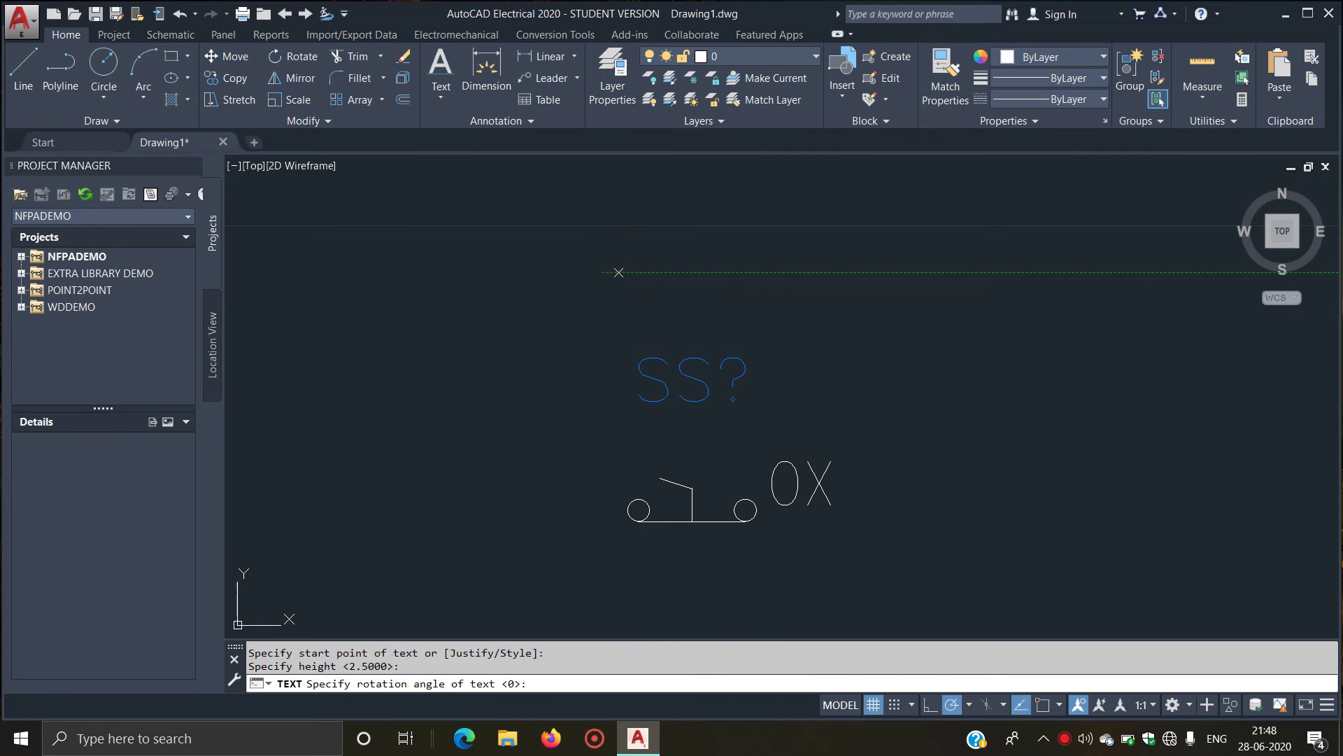
{"action": "key", "text": "Return"}
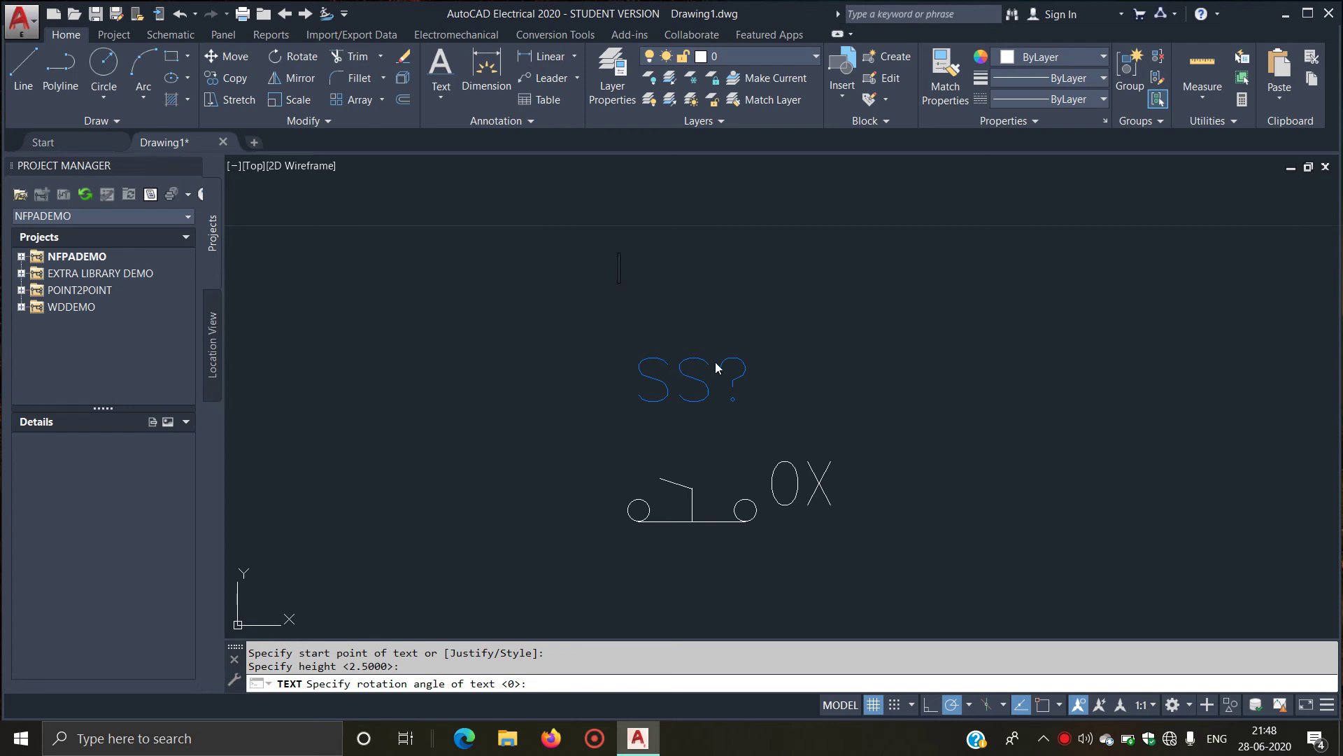
{"action": "type", "text": "SW"}
{"action": "type", "text": "itvc"}
{"action": "key", "text": "BackSpace"}
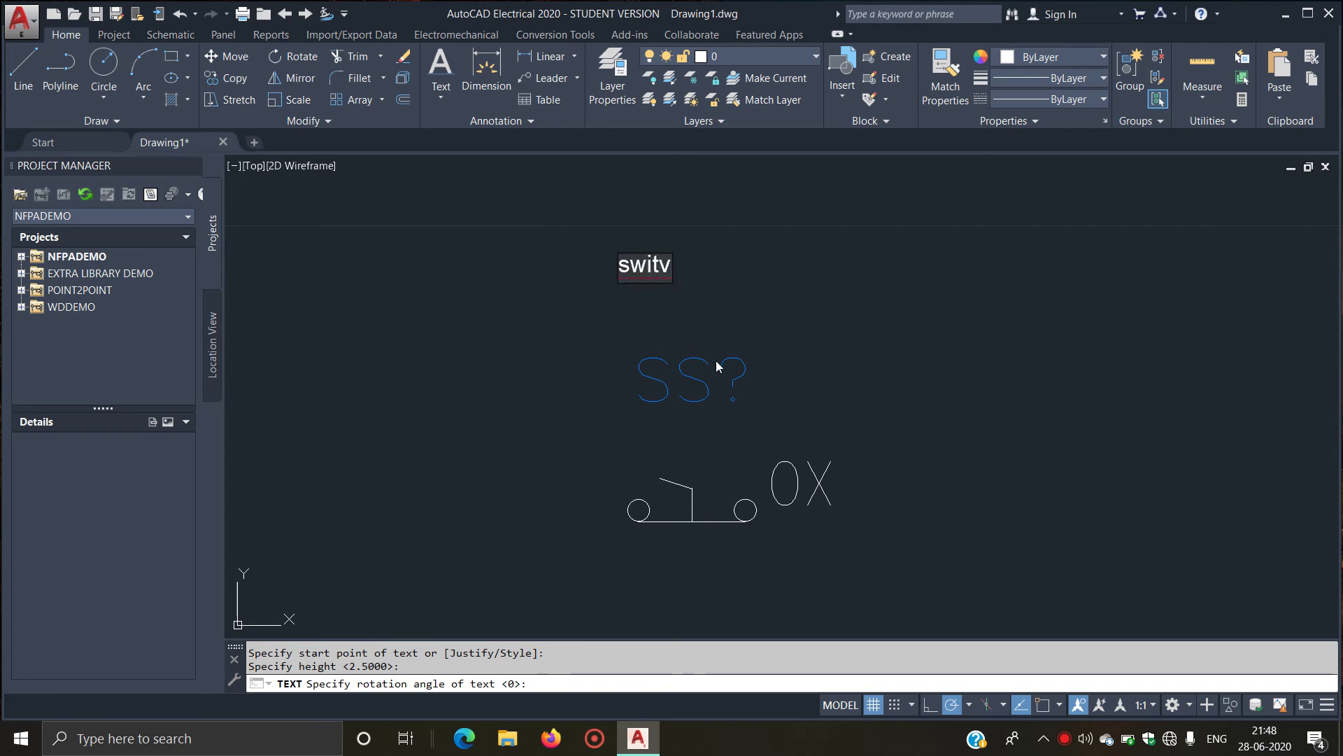
{"action": "type", "text": "h"}
{"action": "key", "text": "BackSpace"}
{"action": "key", "text": "BackSpace"}
{"action": "key", "text": "BackSpace"}
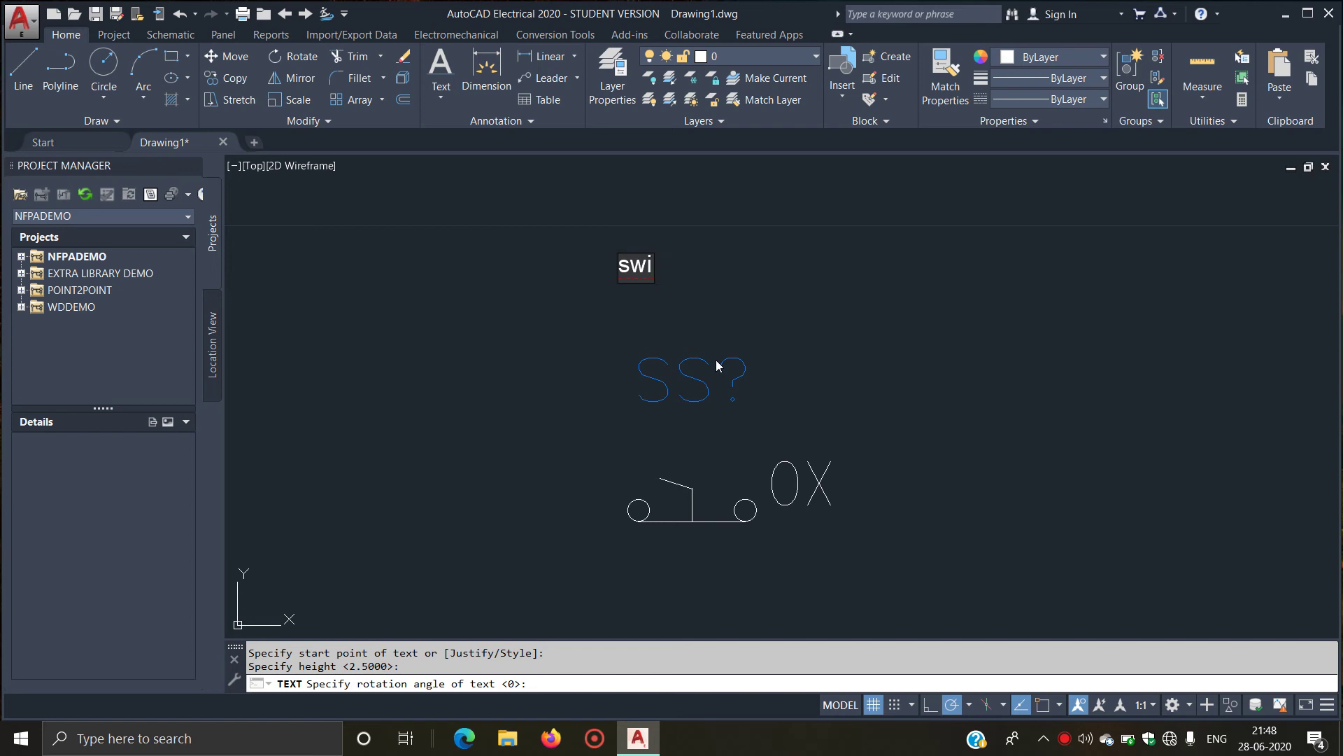
{"action": "type", "text": "tc"}
{"action": "type", "text": "h"}
Step: End the text command and start inserting a new table
{"action": "left_click", "coordinate": [718, 245]}
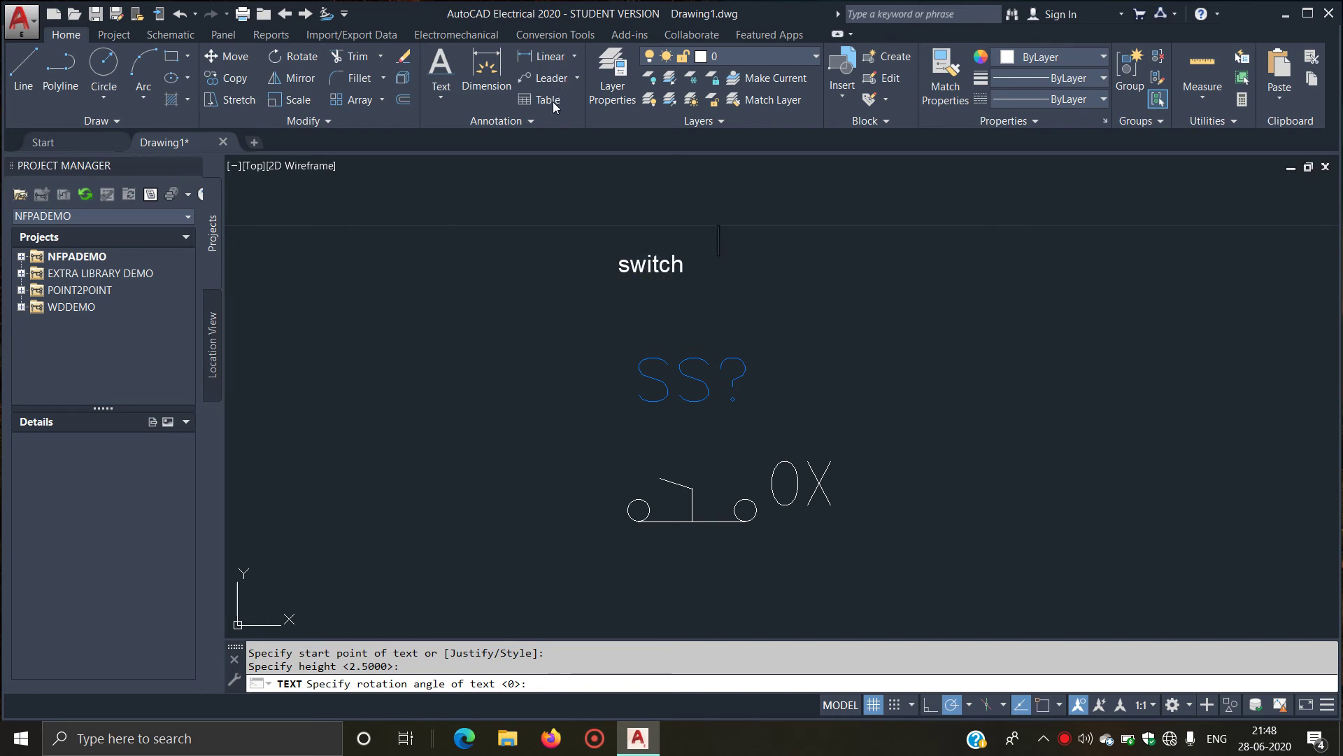
{"action": "right_click", "coordinate": [515, 217]}
{"action": "left_click", "coordinate": [553, 446]}
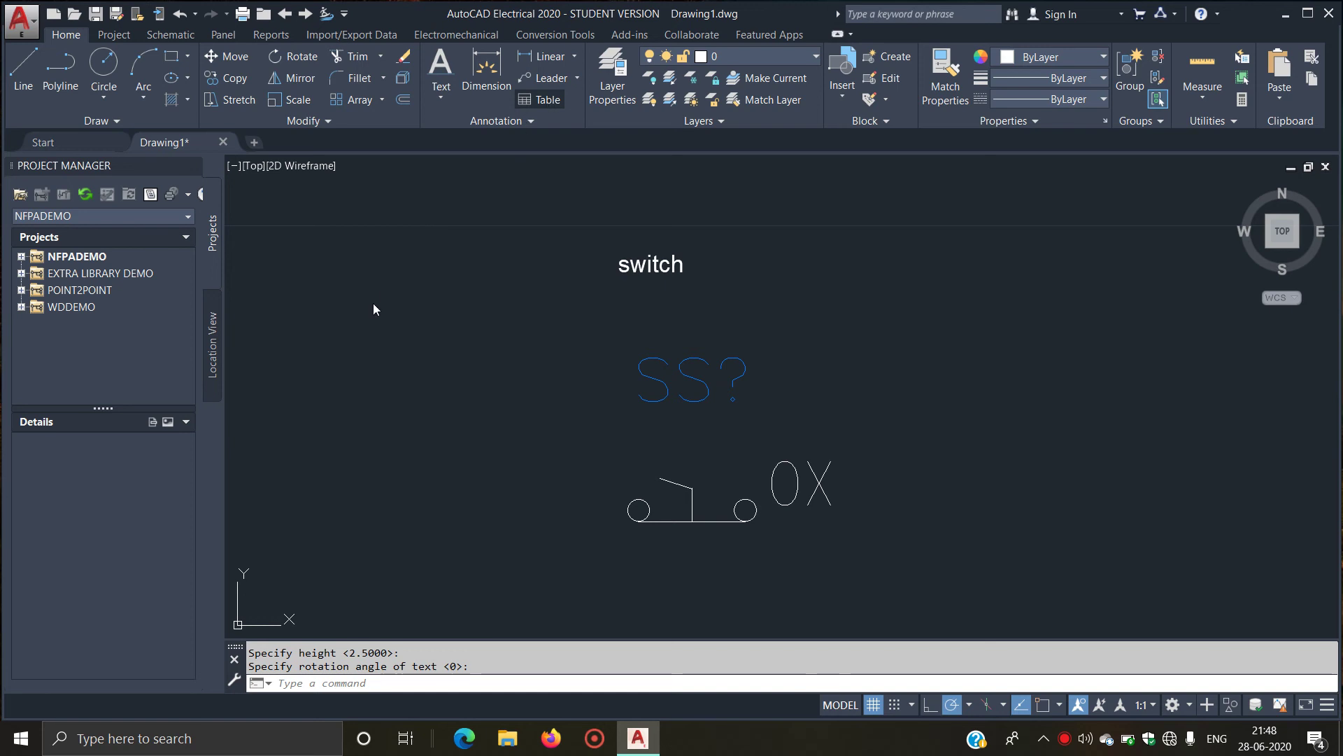
{"action": "left_click", "coordinate": [539, 99]}
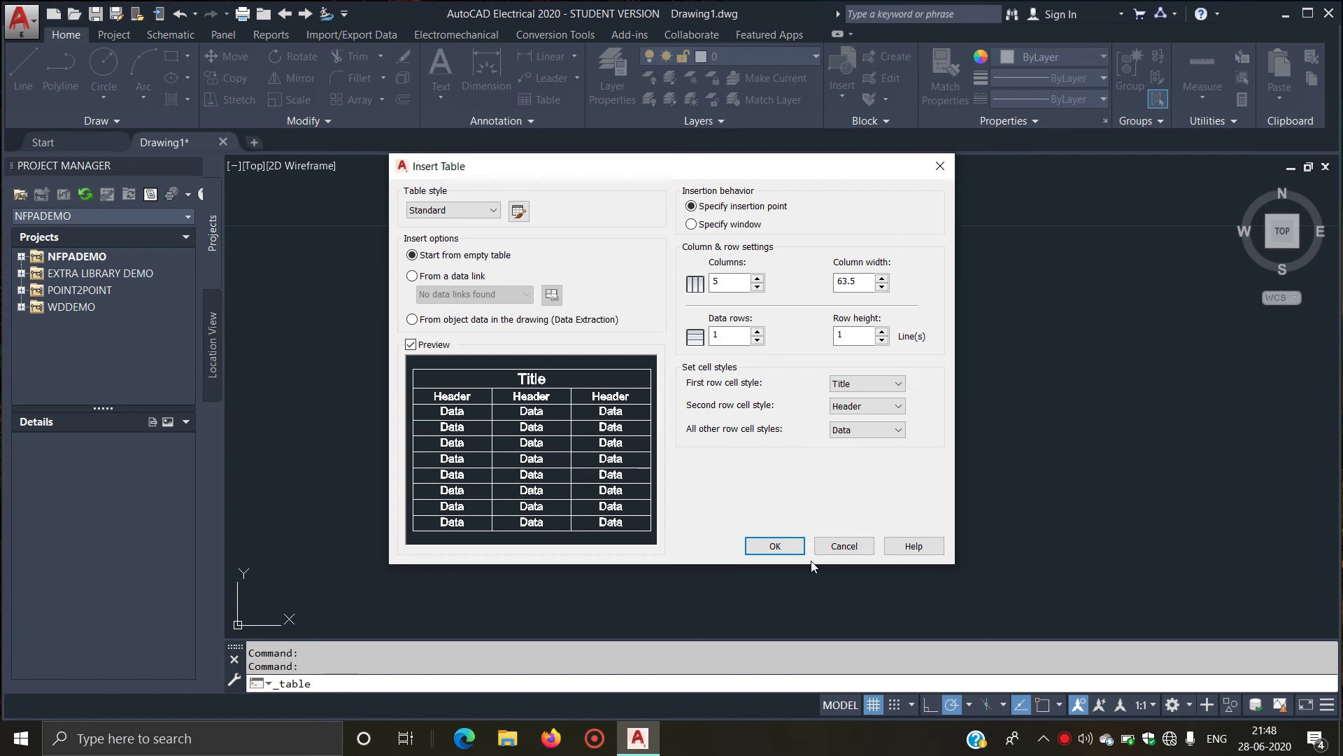
Step: Place a five-column table with one data row into the drawing
{"action": "left_click", "coordinate": [775, 546]}
{"action": "scroll", "coordinate": [539, 399], "scroll_direction": "down", "scroll_amount": 2}
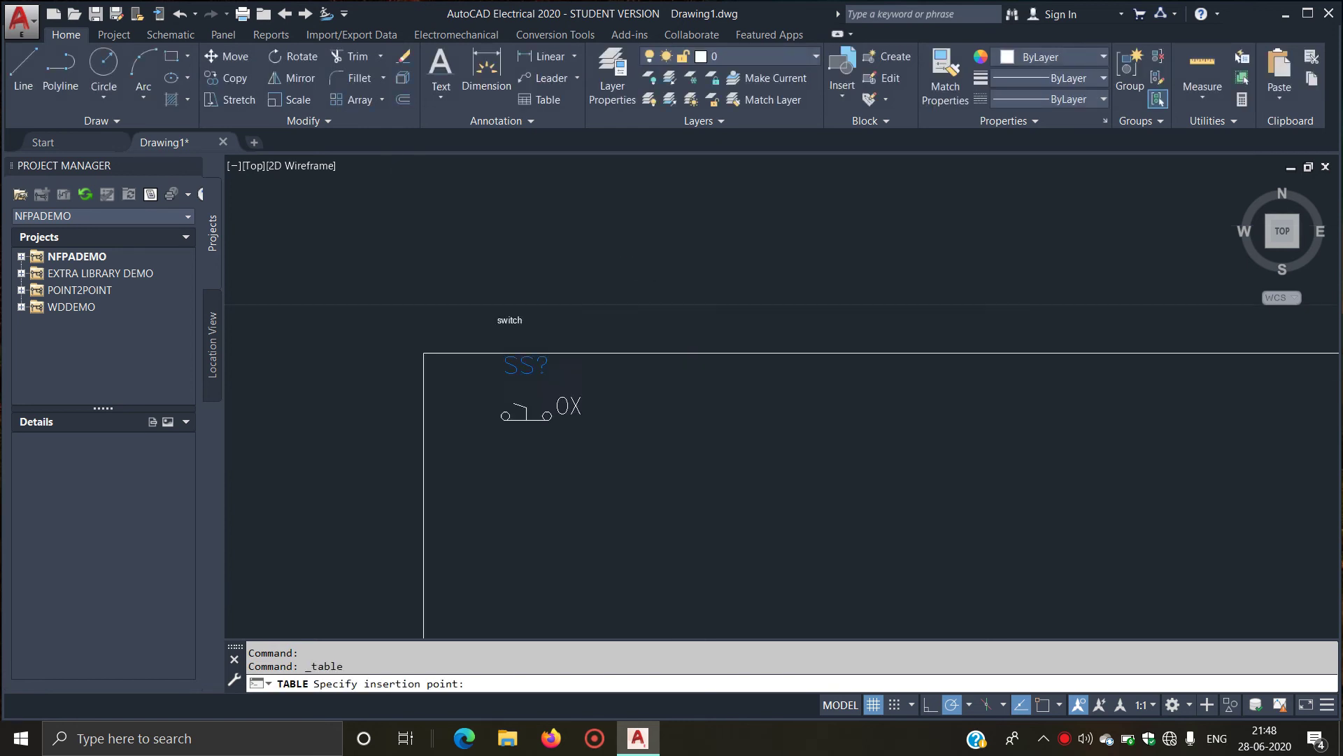
{"action": "scroll", "coordinate": [420, 354], "scroll_direction": "down", "scroll_amount": 2}
{"action": "scroll", "coordinate": [524, 296], "scroll_direction": "down", "scroll_amount": 2}
{"action": "scroll", "coordinate": [542, 287], "scroll_direction": "down", "scroll_amount": 3}
{"action": "scroll", "coordinate": [567, 253], "scroll_direction": "up", "scroll_amount": 7}
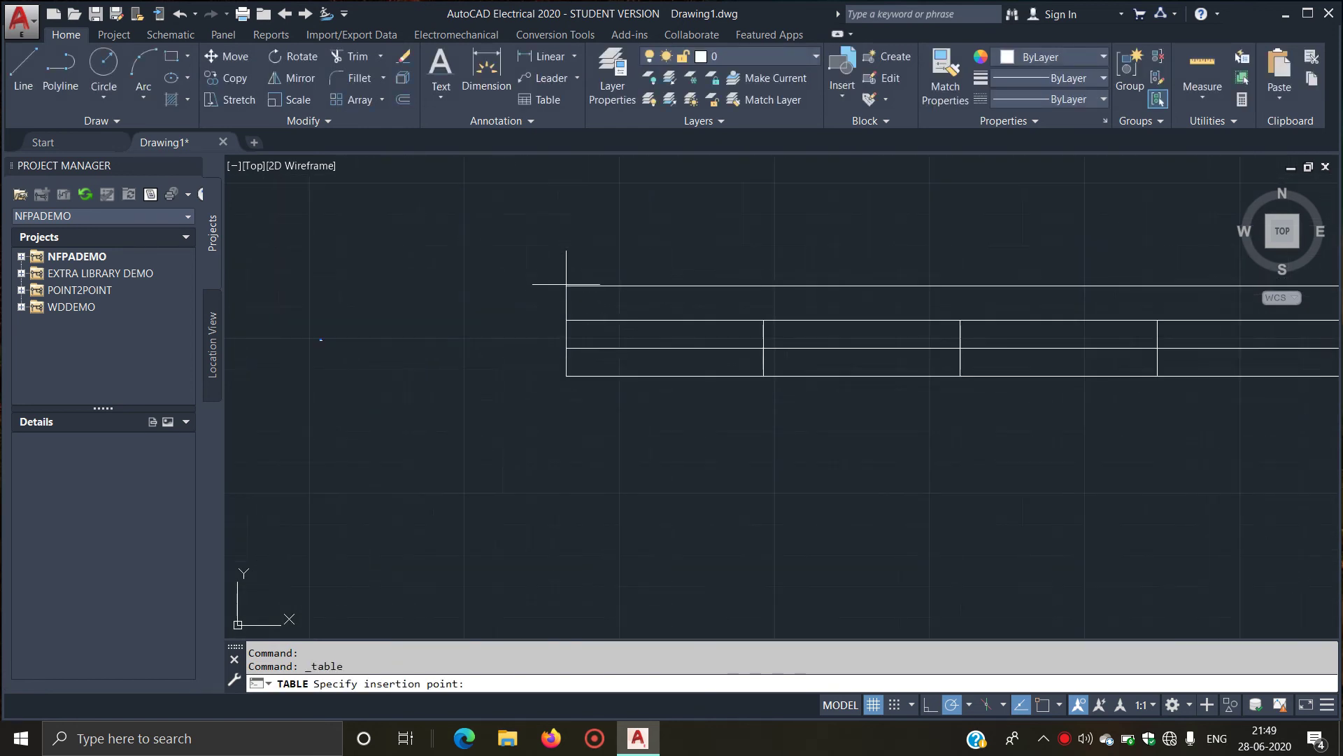
{"action": "scroll", "coordinate": [356, 231], "scroll_direction": "down", "scroll_amount": 3}
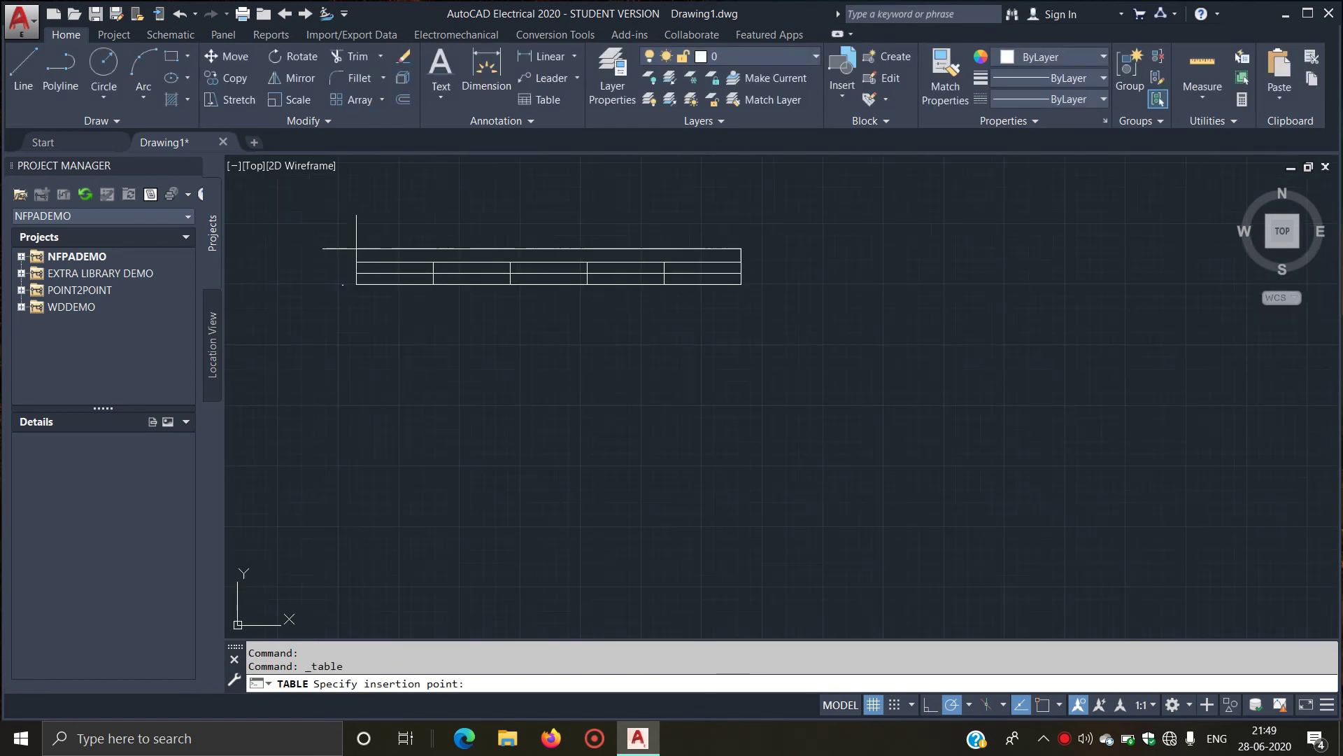
{"action": "left_click", "coordinate": [421, 229]}
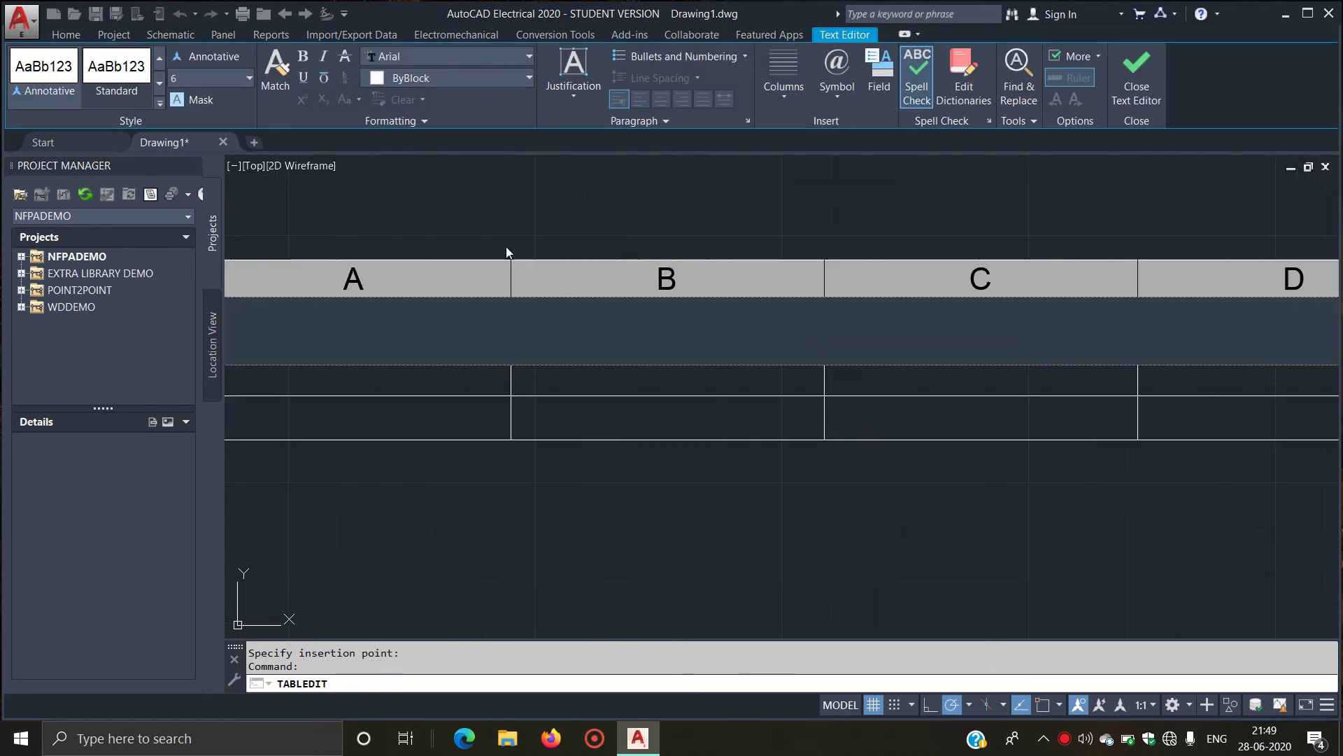
{"action": "scroll", "coordinate": [797, 306], "scroll_direction": "down", "scroll_amount": 3}
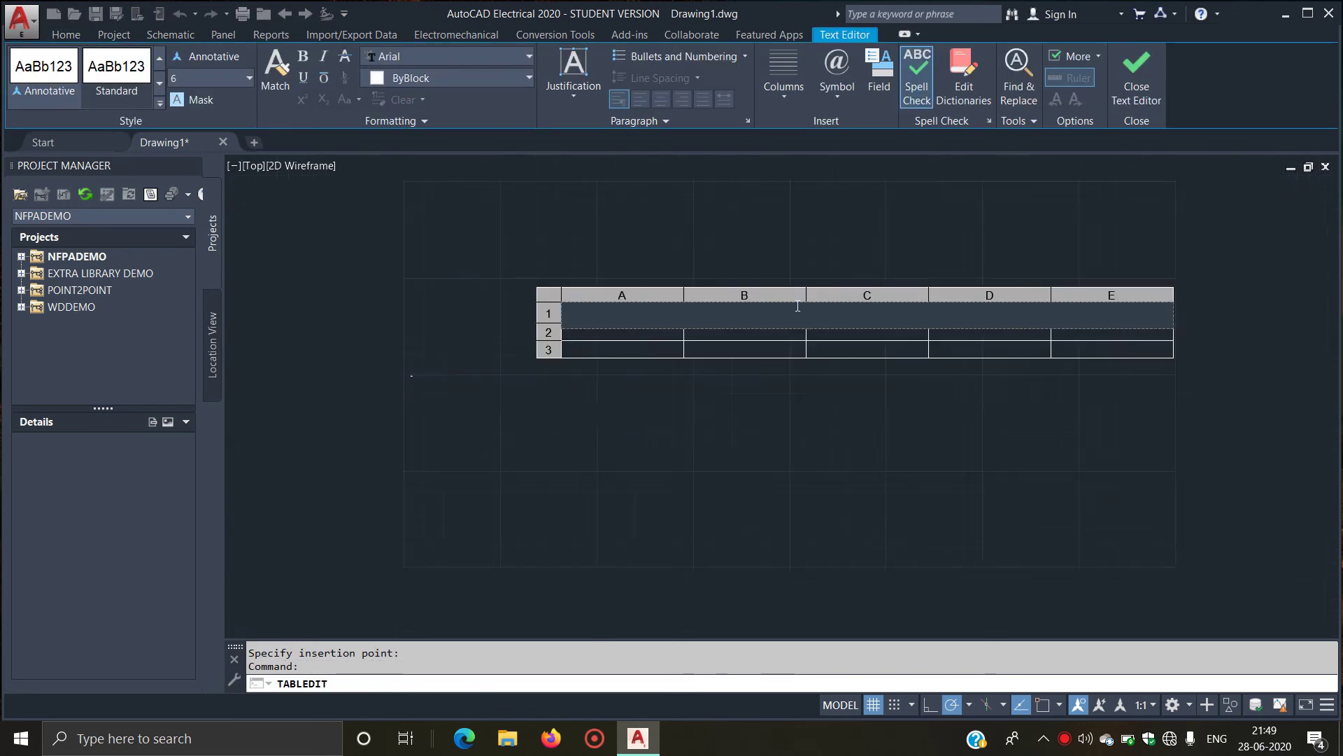
{"action": "scroll", "coordinate": [946, 301], "scroll_direction": "up", "scroll_amount": 3}
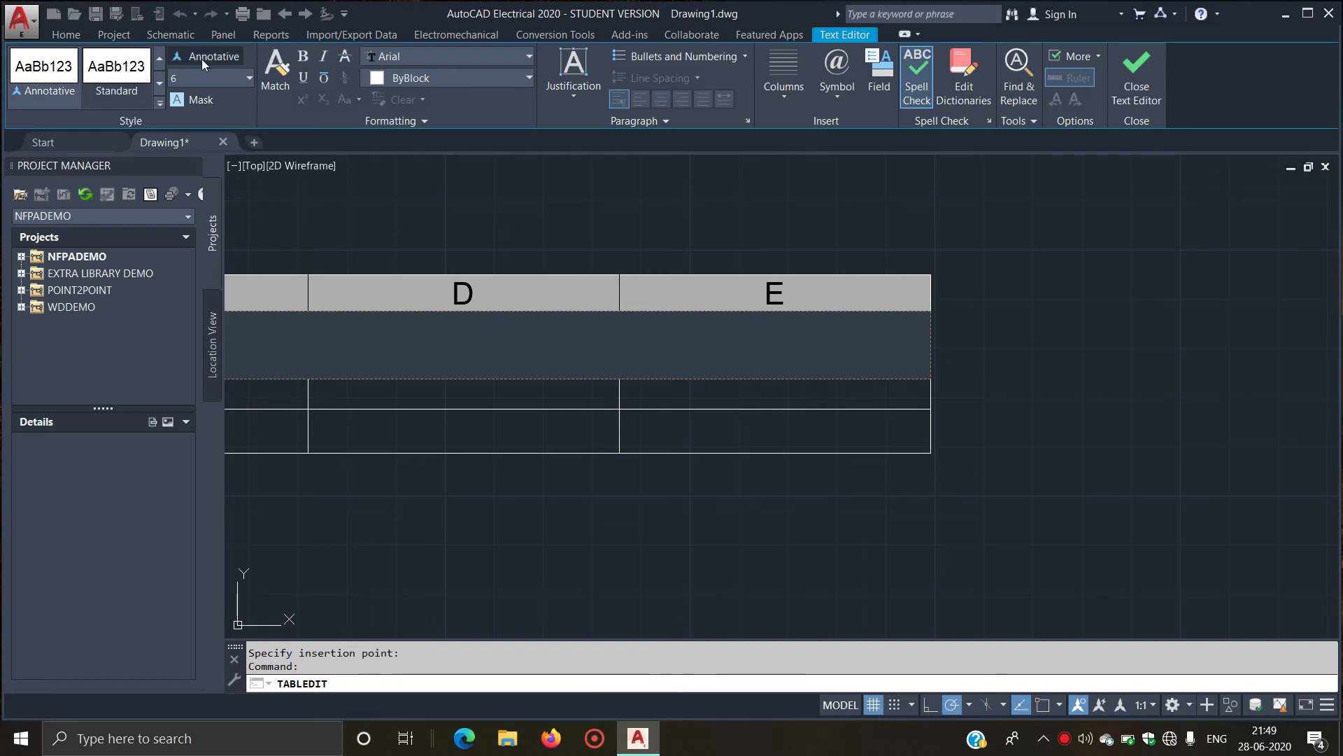
{"action": "left_click", "coordinate": [253, 78]}
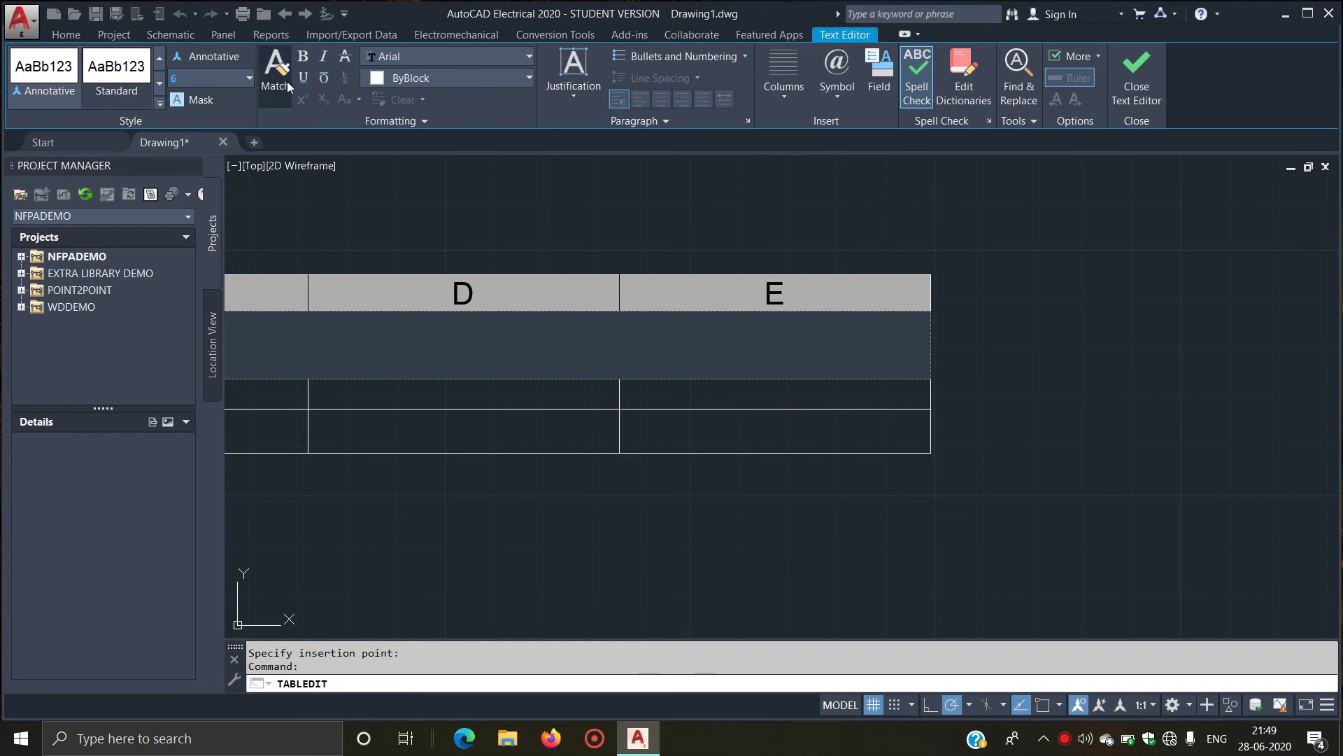
Step: Set the title cell font to Britannic Bold
{"action": "left_click", "coordinate": [446, 56]}
{"action": "scroll", "coordinate": [406, 270], "scroll_direction": "down", "scroll_amount": 5}
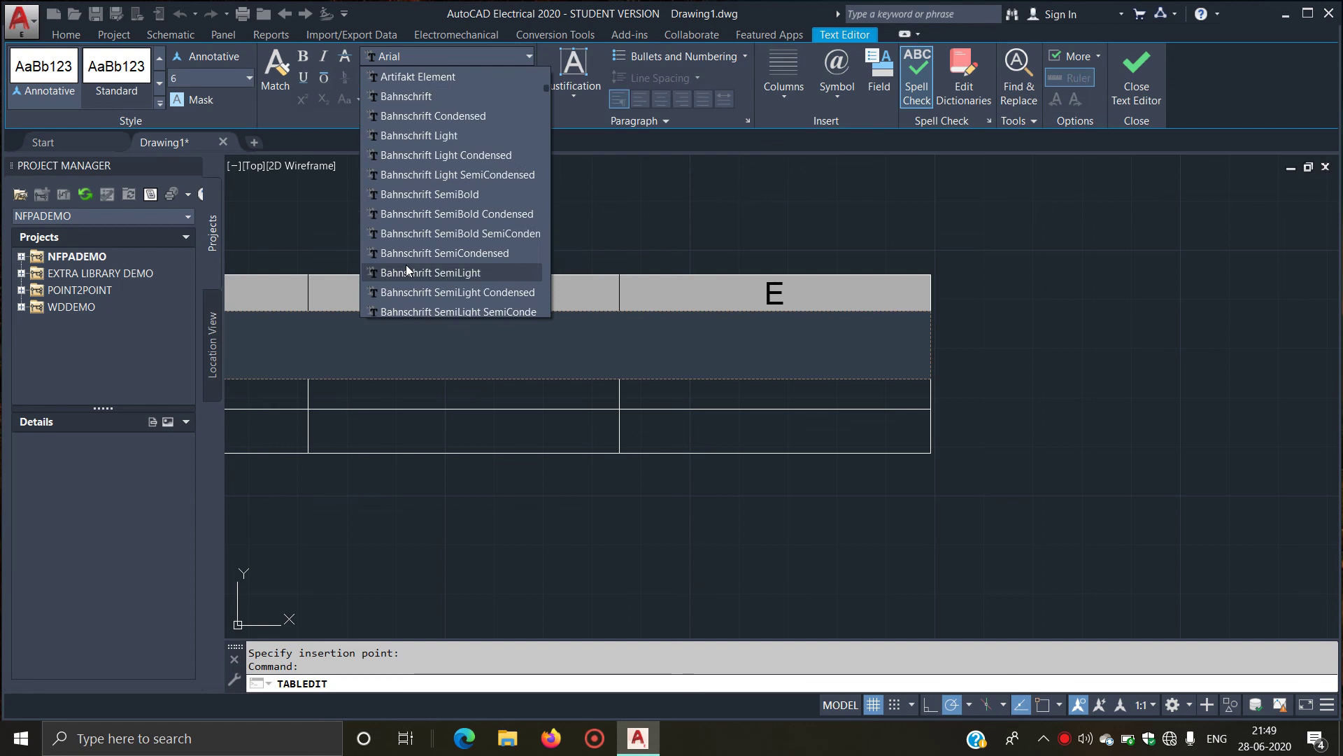
{"action": "scroll", "coordinate": [404, 280], "scroll_direction": "down", "scroll_amount": 5}
{"action": "left_click", "coordinate": [402, 274]}
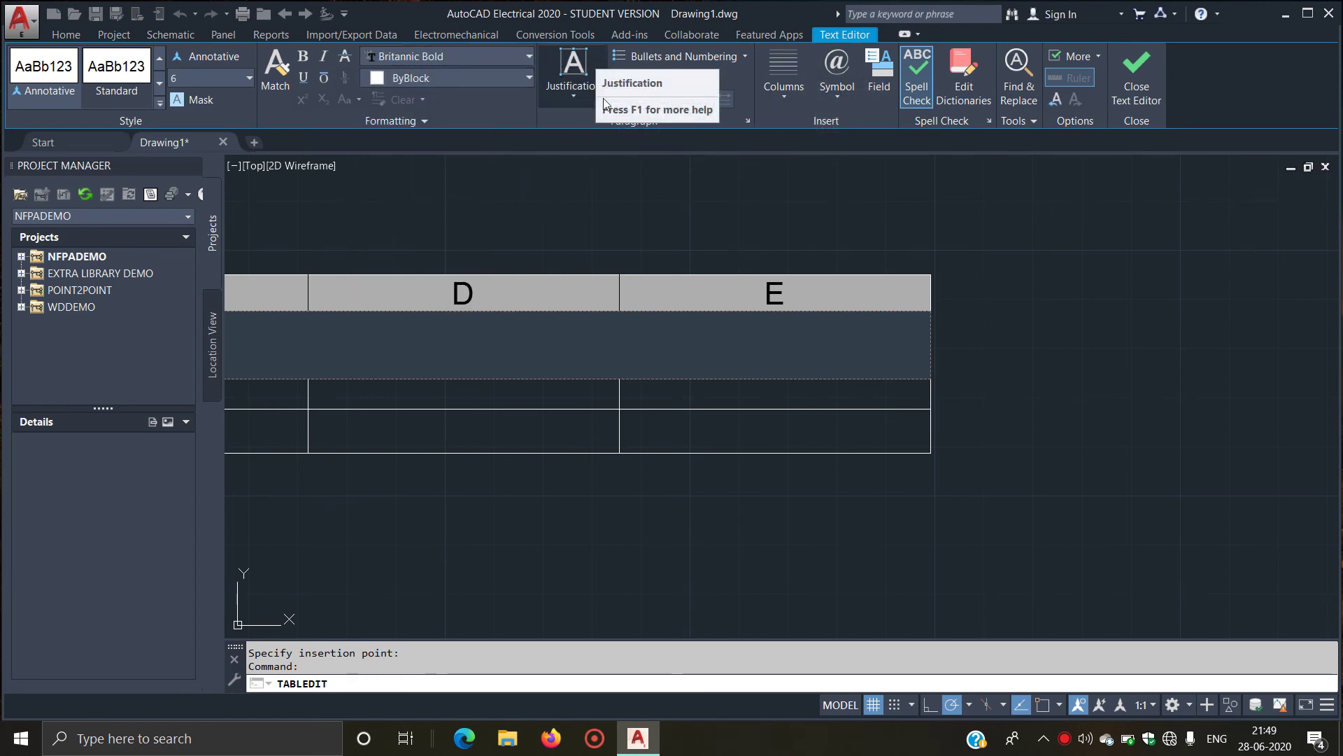
Step: Browse the Symbol and Columns menus, then cancel title editing without saving
{"action": "left_click", "coordinate": [832, 86]}
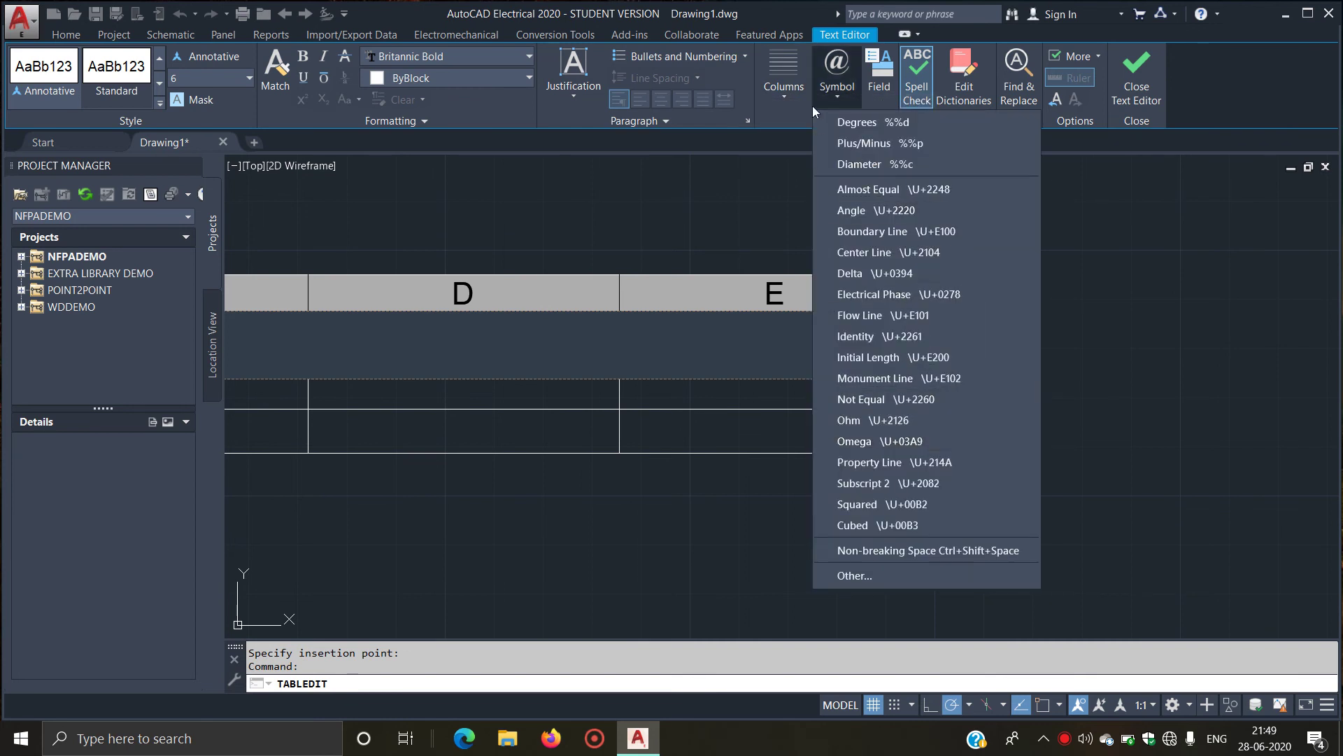
{"action": "left_click", "coordinate": [791, 95]}
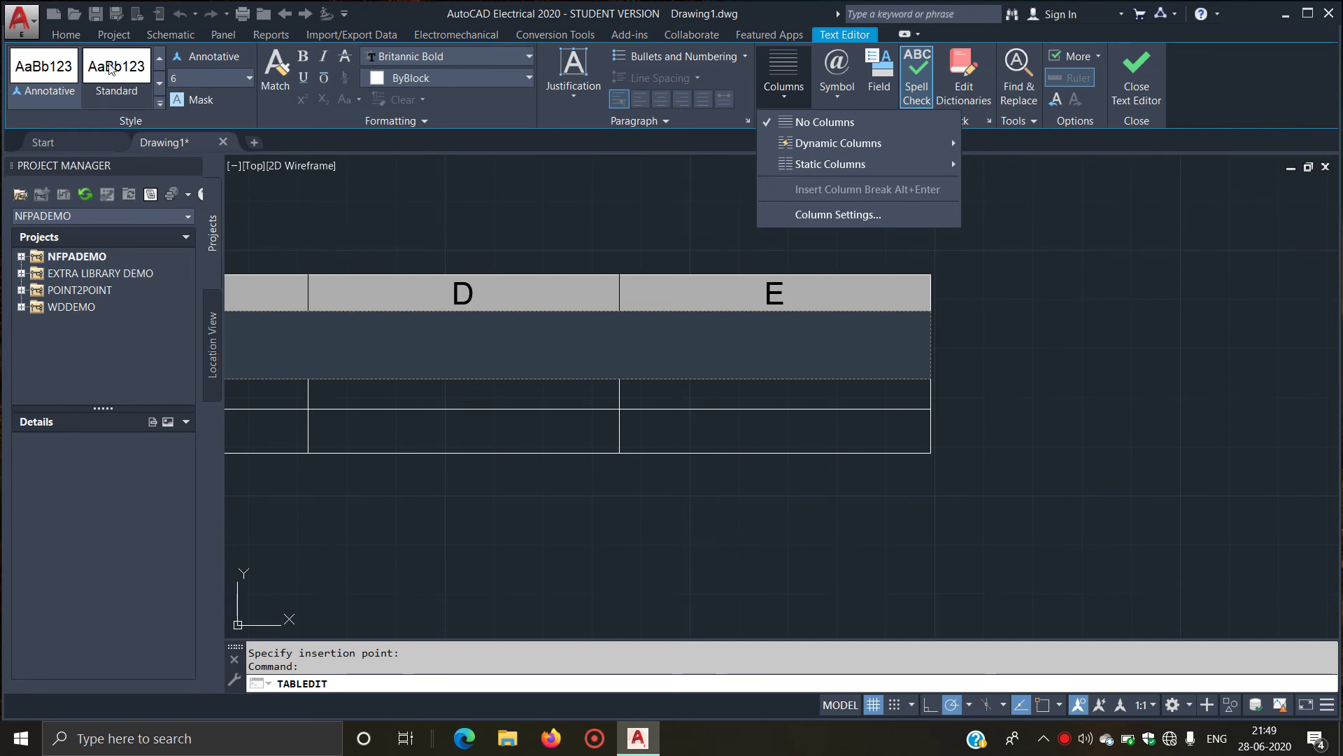
{"action": "left_click", "coordinate": [683, 186]}
{"action": "right_click", "coordinate": [684, 180]}
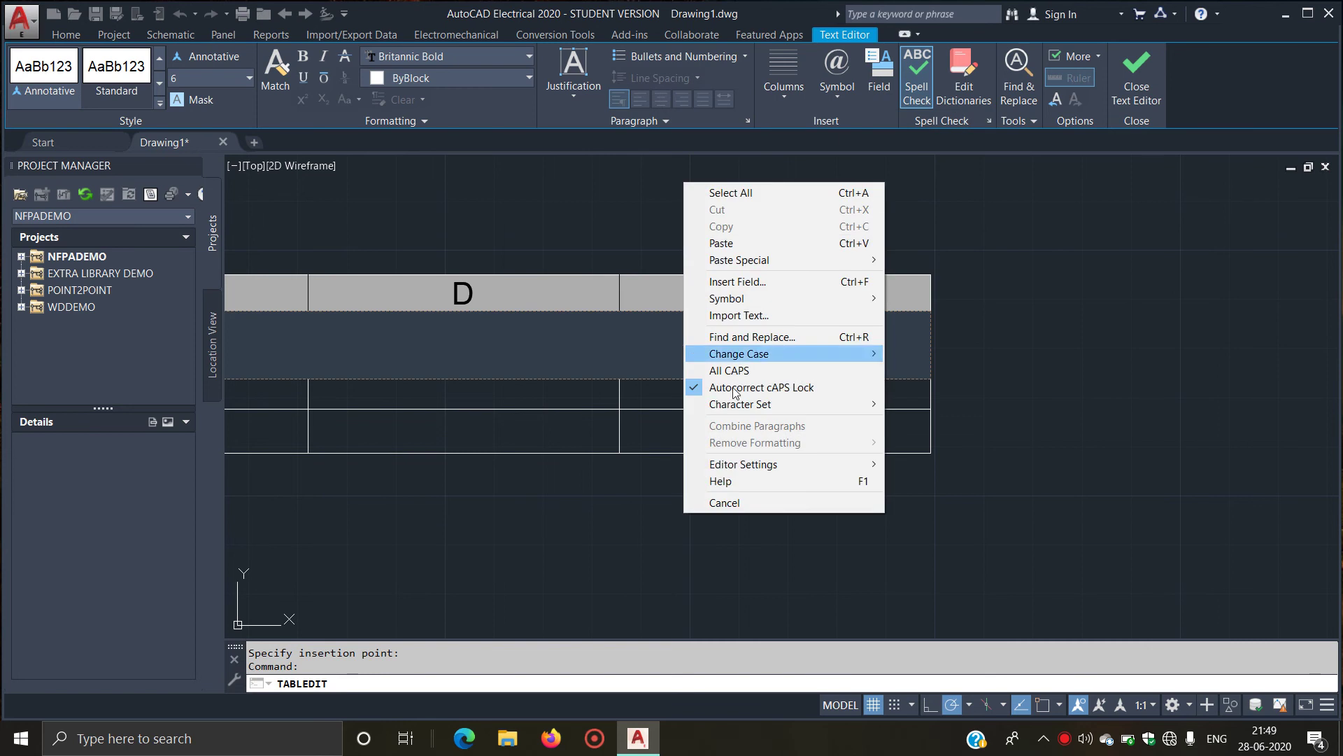
{"action": "left_click", "coordinate": [740, 502]}
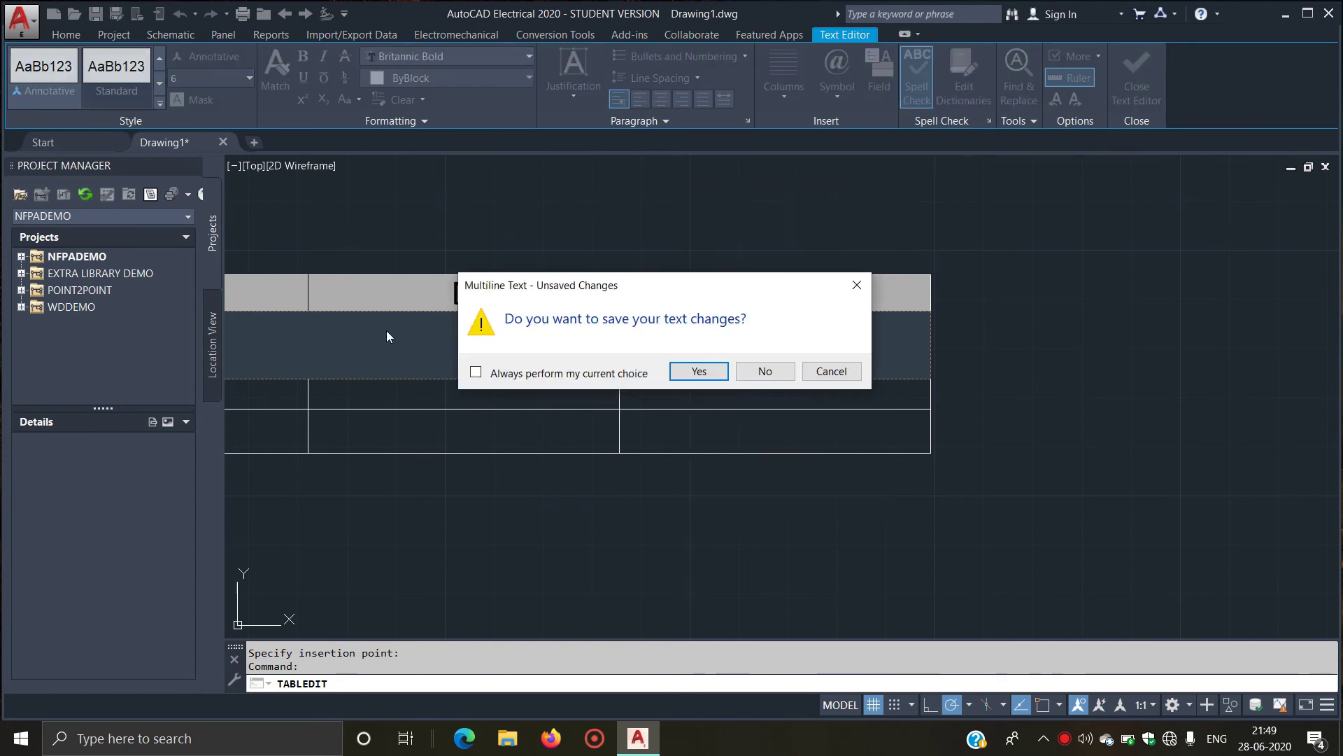
{"action": "left_click", "coordinate": [763, 371]}
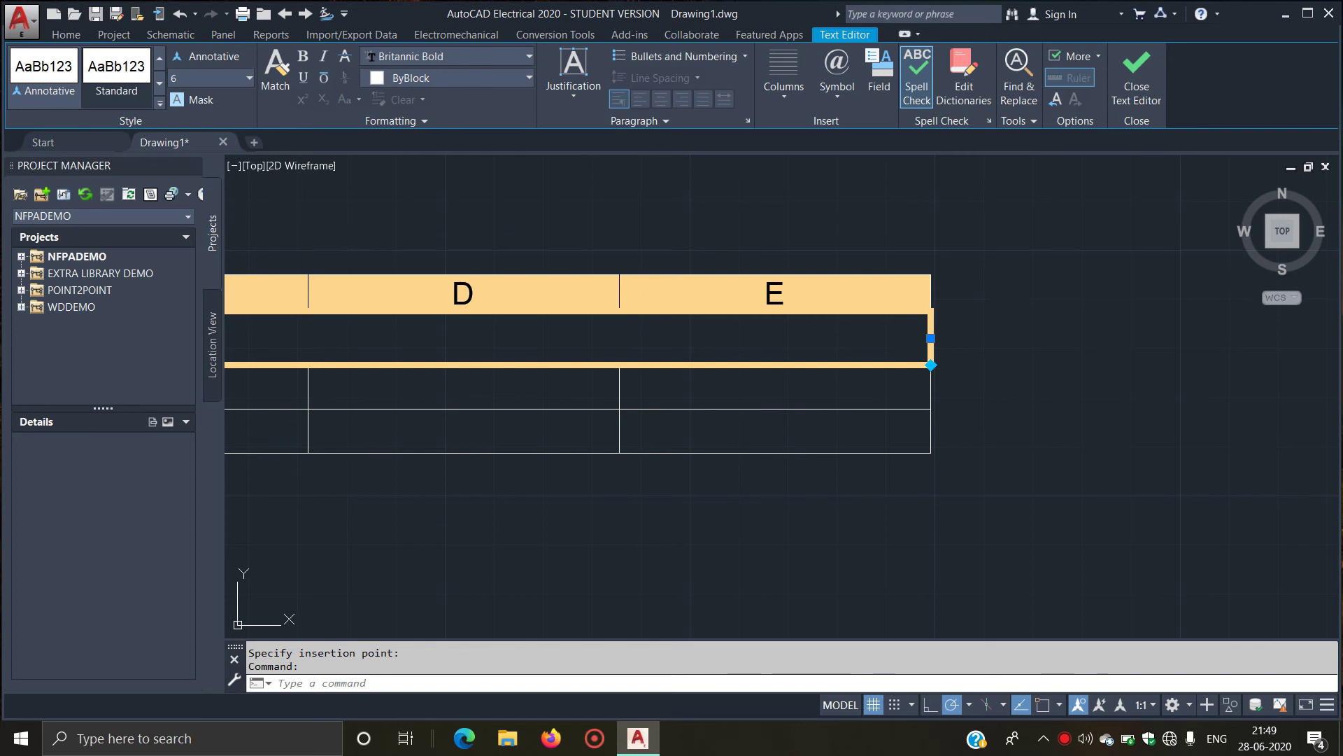
Step: Colour the table orange 205,105,40 and deselect it
{"action": "left_click", "coordinate": [63, 37]}
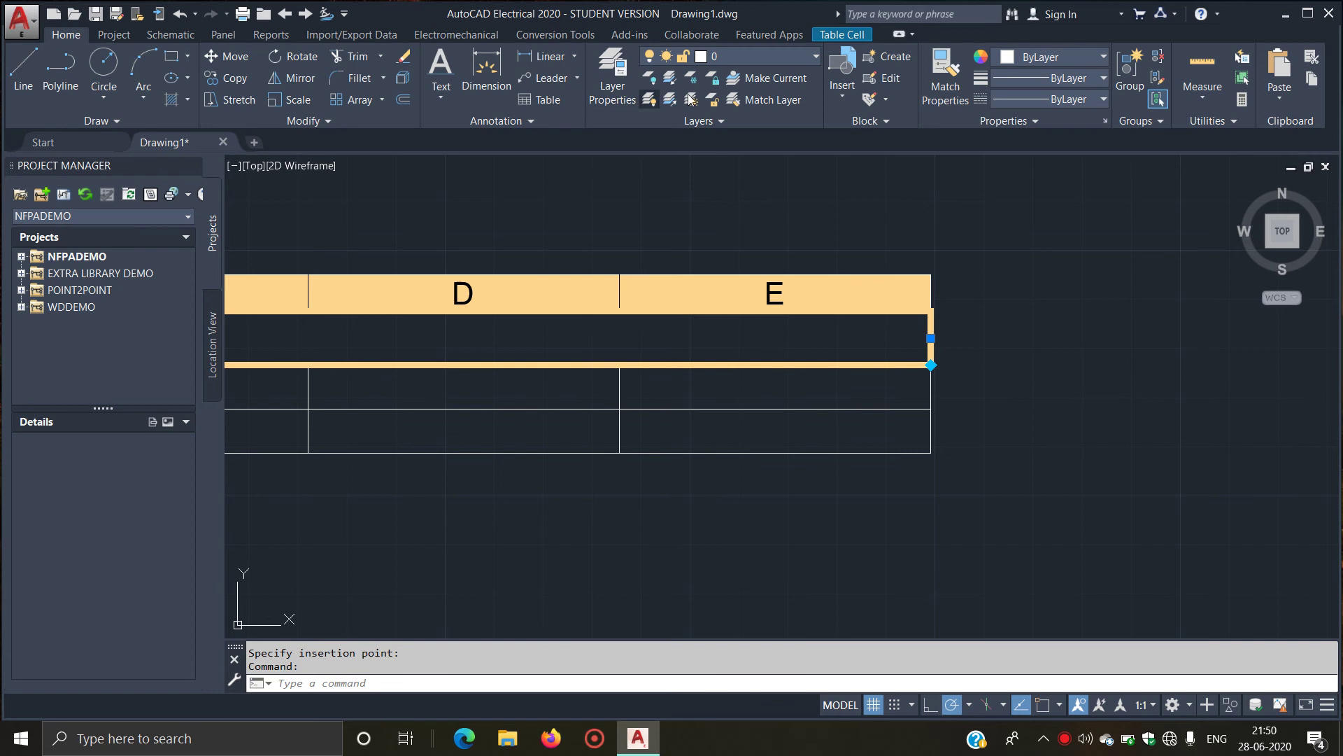
{"action": "left_click", "coordinate": [1047, 62]}
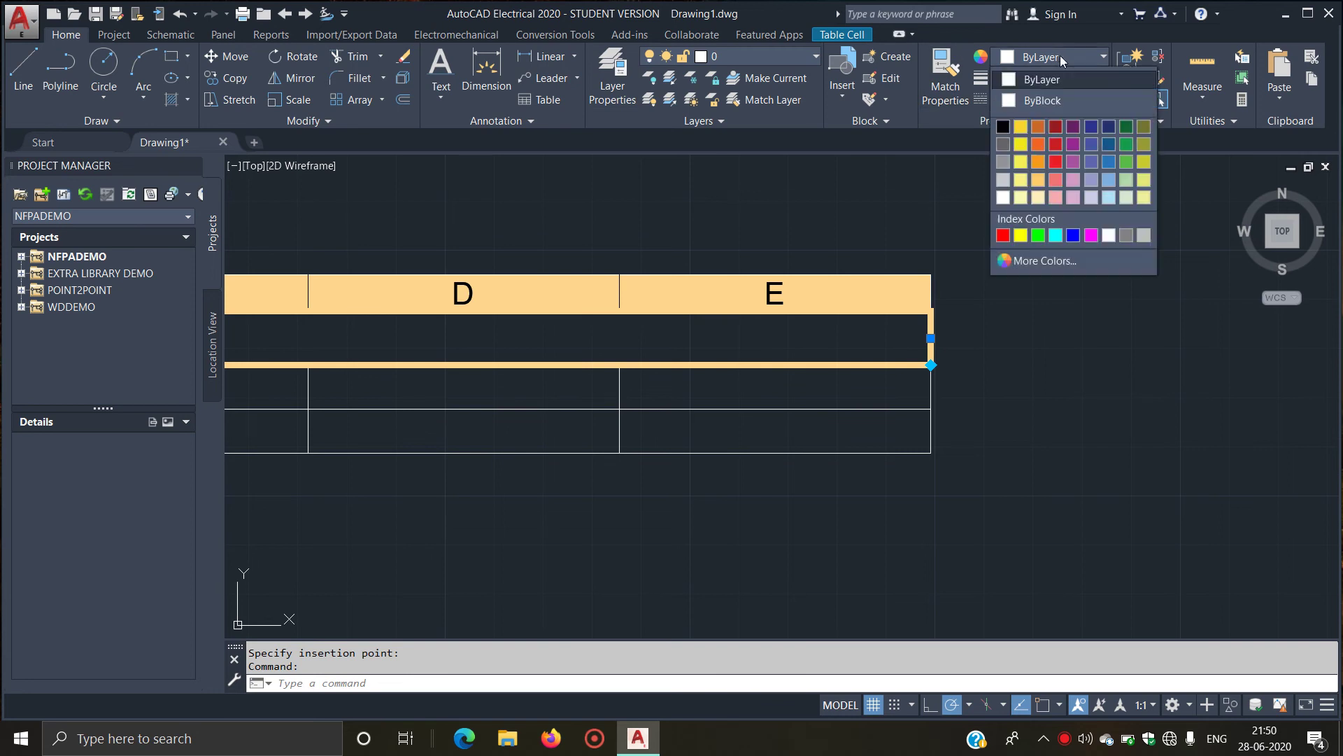
{"action": "left_click", "coordinate": [1040, 143]}
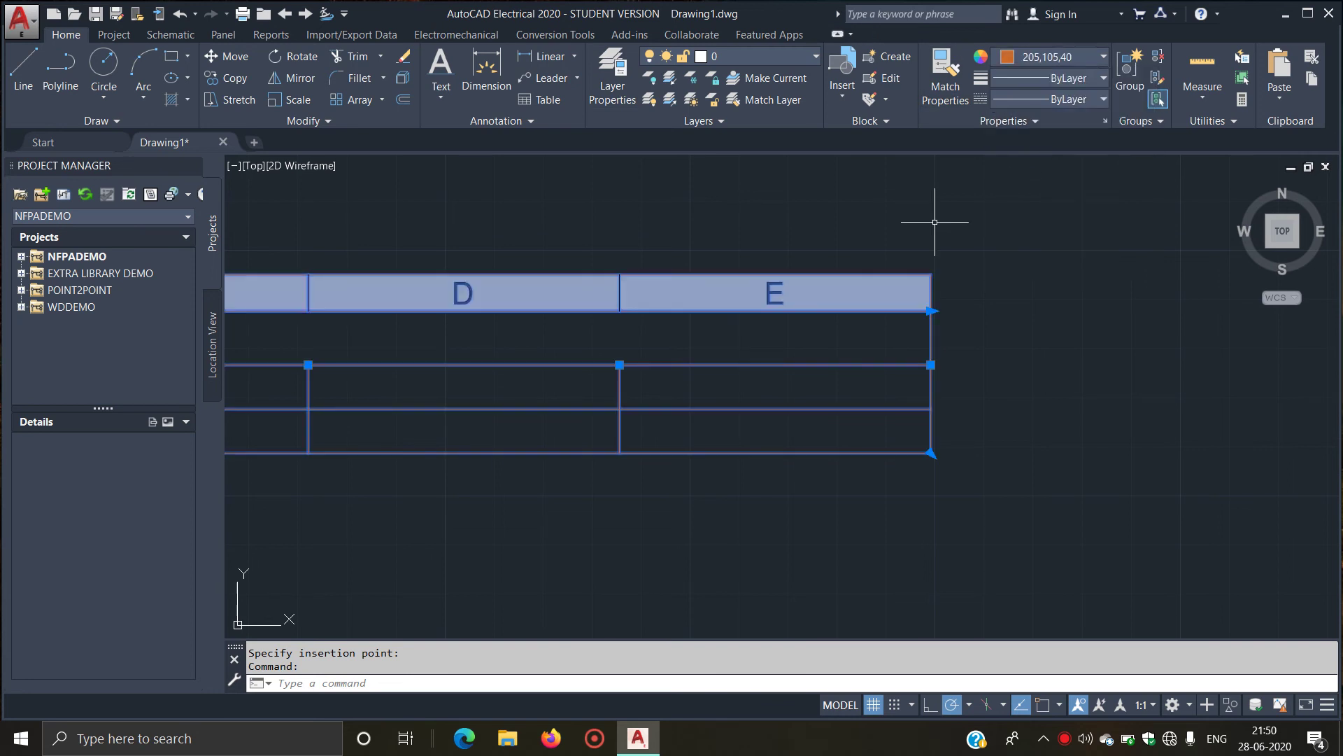
{"action": "right_click", "coordinate": [1059, 308]}
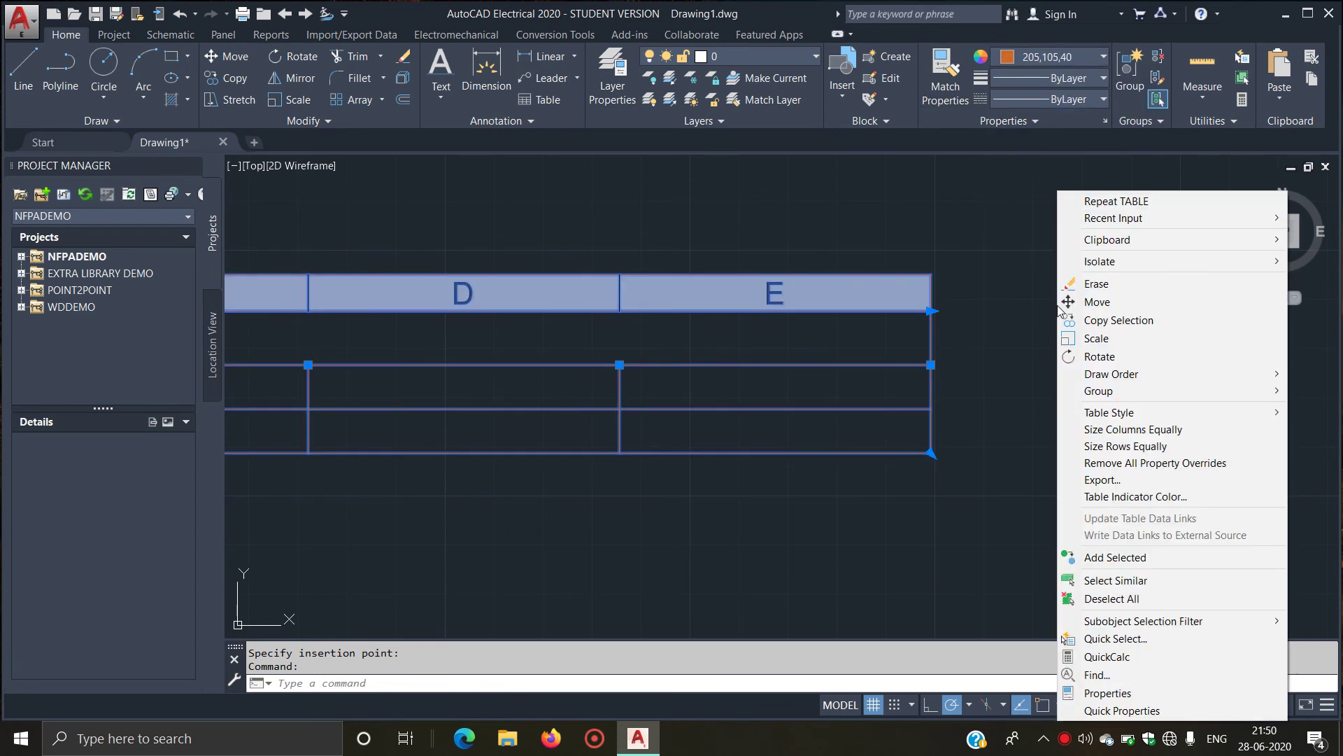
{"action": "key", "text": "Escape"}
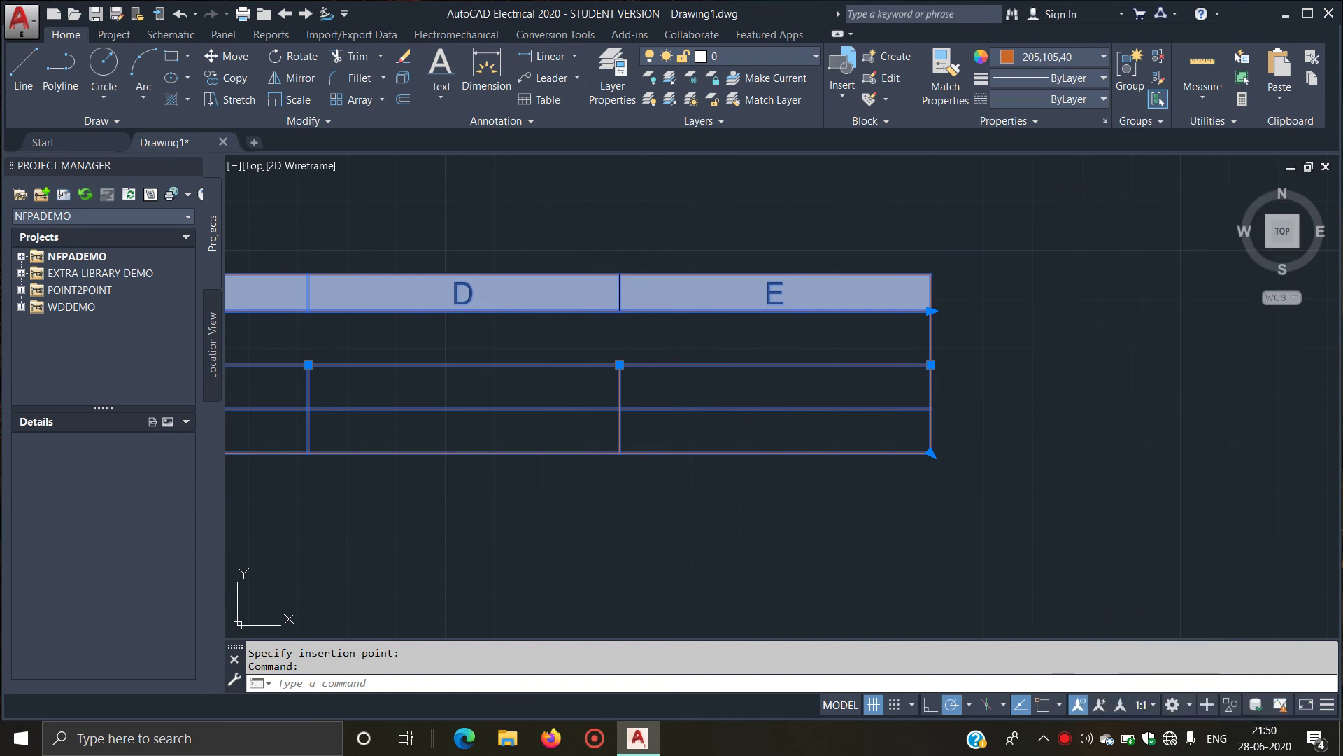
{"action": "key", "text": "Escape"}
{"action": "type", "text": "r"}
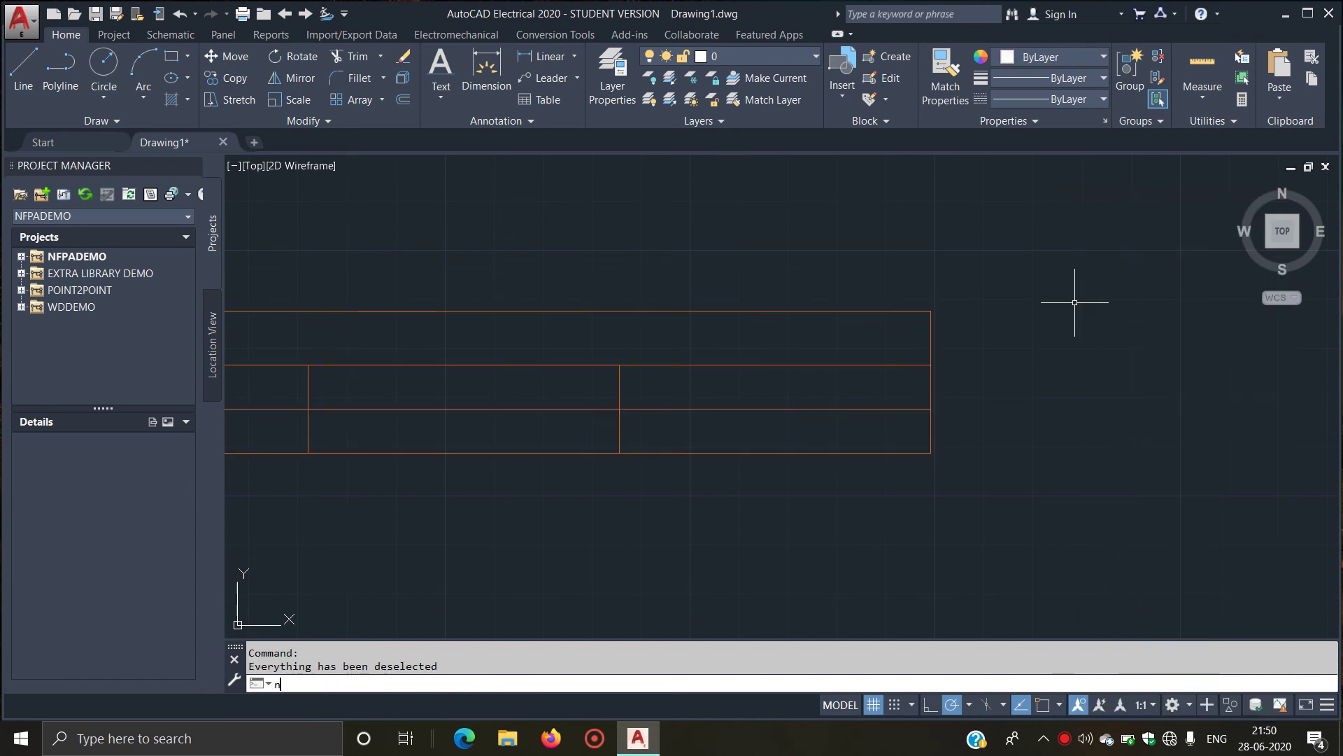
{"action": "key", "text": "Return"}
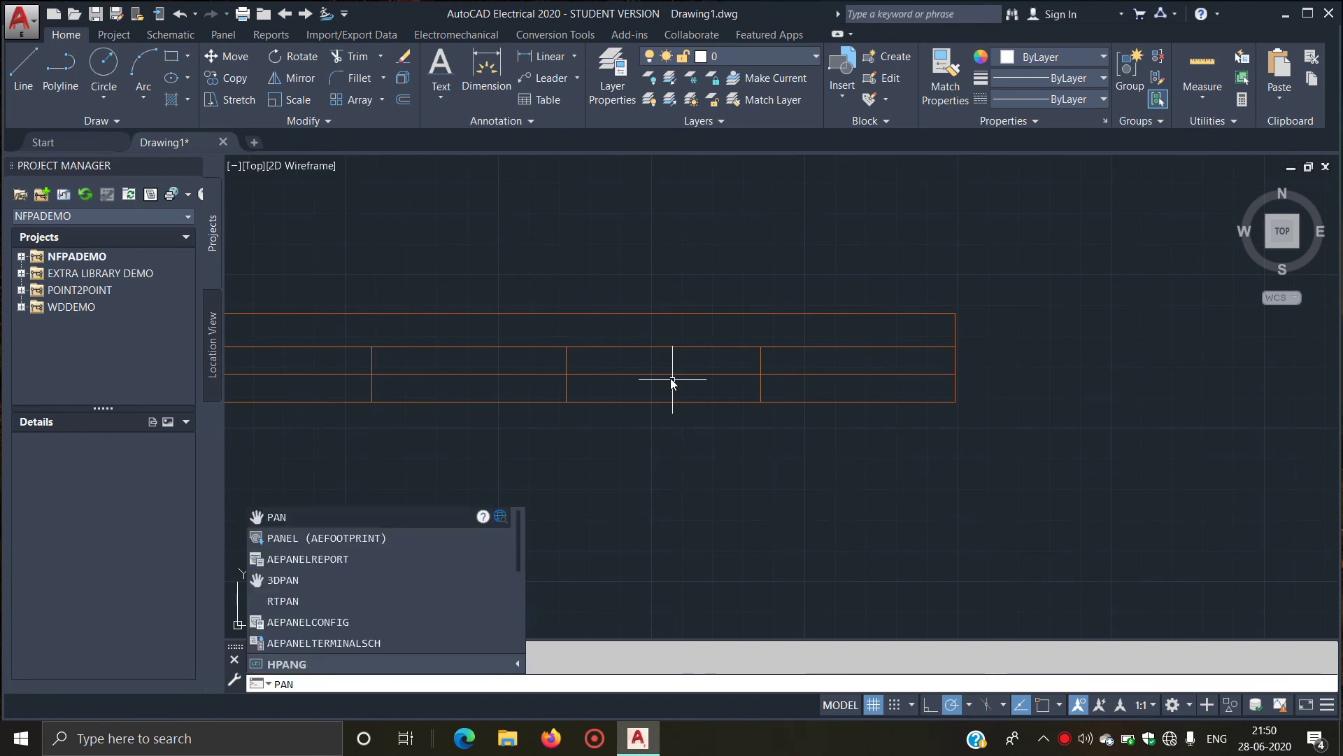
Step: Pan the view to move the table toward the right
{"action": "key", "text": "Return"}
{"action": "key", "text": "Return"}
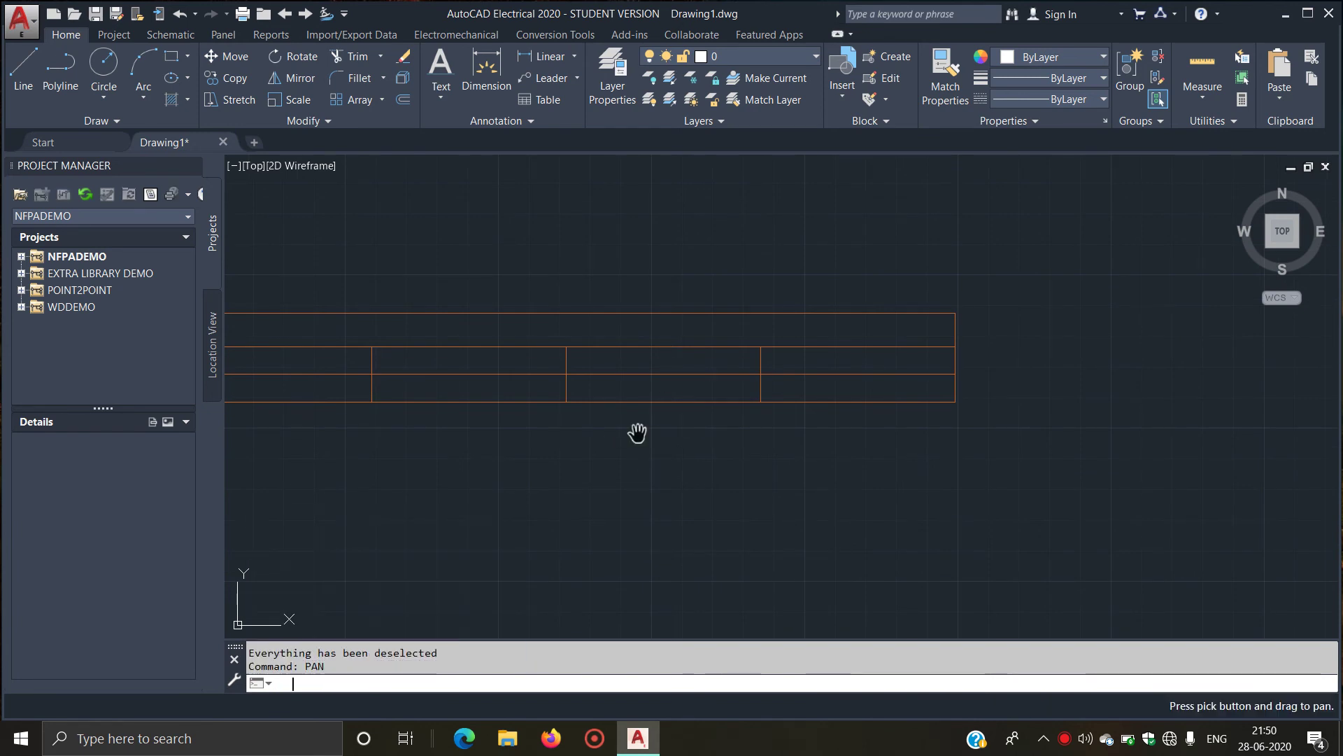
{"action": "mouse_move", "coordinate": [557, 405]}
{"action": "left_mouse_down"}
{"action": "mouse_move", "coordinate": [731, 438]}
{"action": "mouse_move", "coordinate": [873, 396]}
{"action": "left_mouse_up"}
{"action": "scroll", "coordinate": [831, 390], "scroll_direction": "down", "scroll_amount": 5}
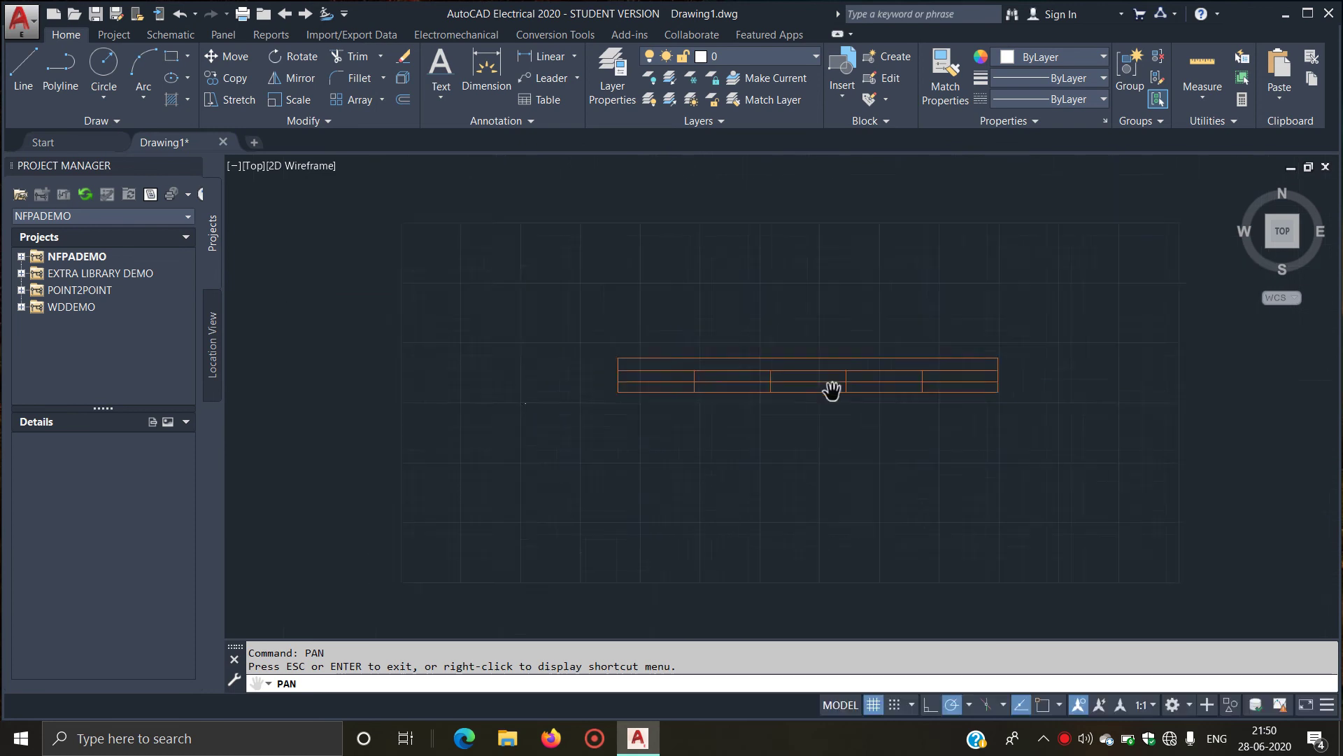
{"action": "scroll", "coordinate": [807, 369], "scroll_direction": "up", "scroll_amount": 5}
{"action": "scroll", "coordinate": [796, 364], "scroll_direction": "up", "scroll_amount": 4}
{"action": "scroll", "coordinate": [796, 365], "scroll_direction": "down", "scroll_amount": 10}
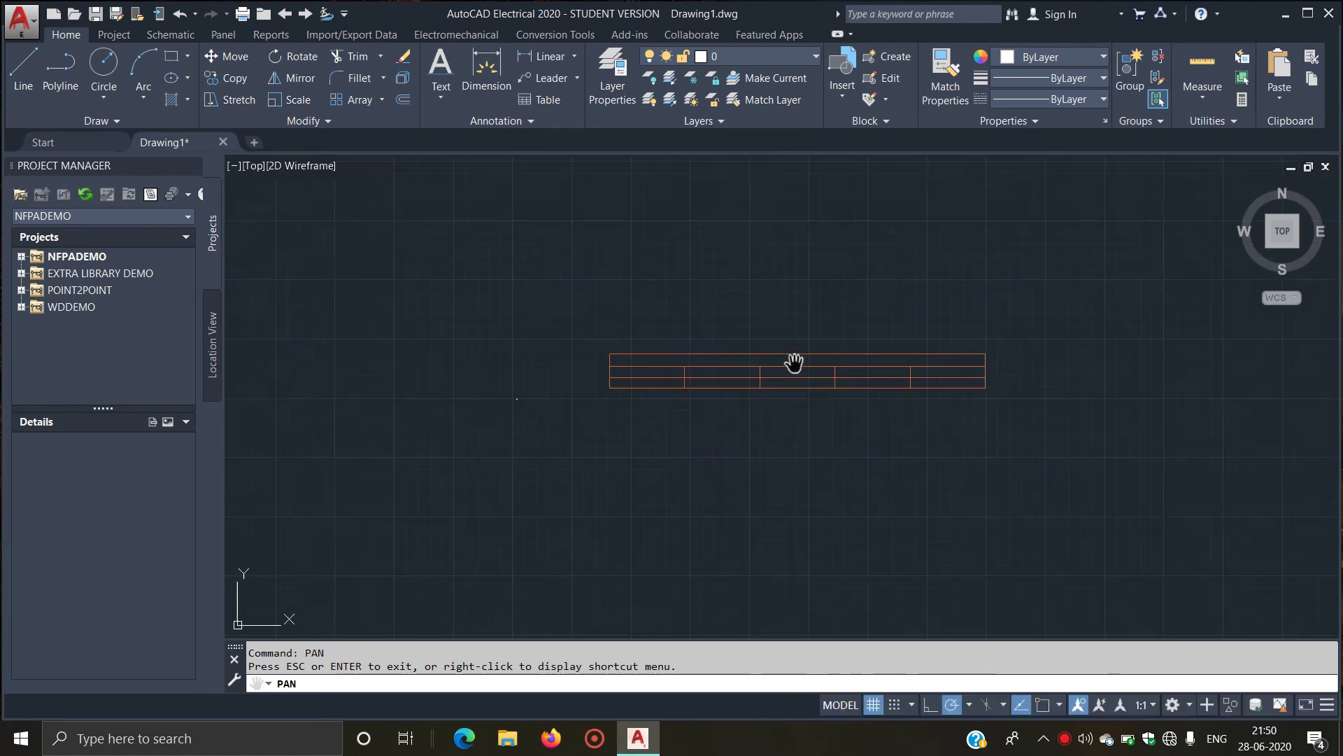
{"action": "scroll", "coordinate": [795, 362], "scroll_direction": "up", "scroll_amount": 4}
{"action": "right_click", "coordinate": [837, 368]}
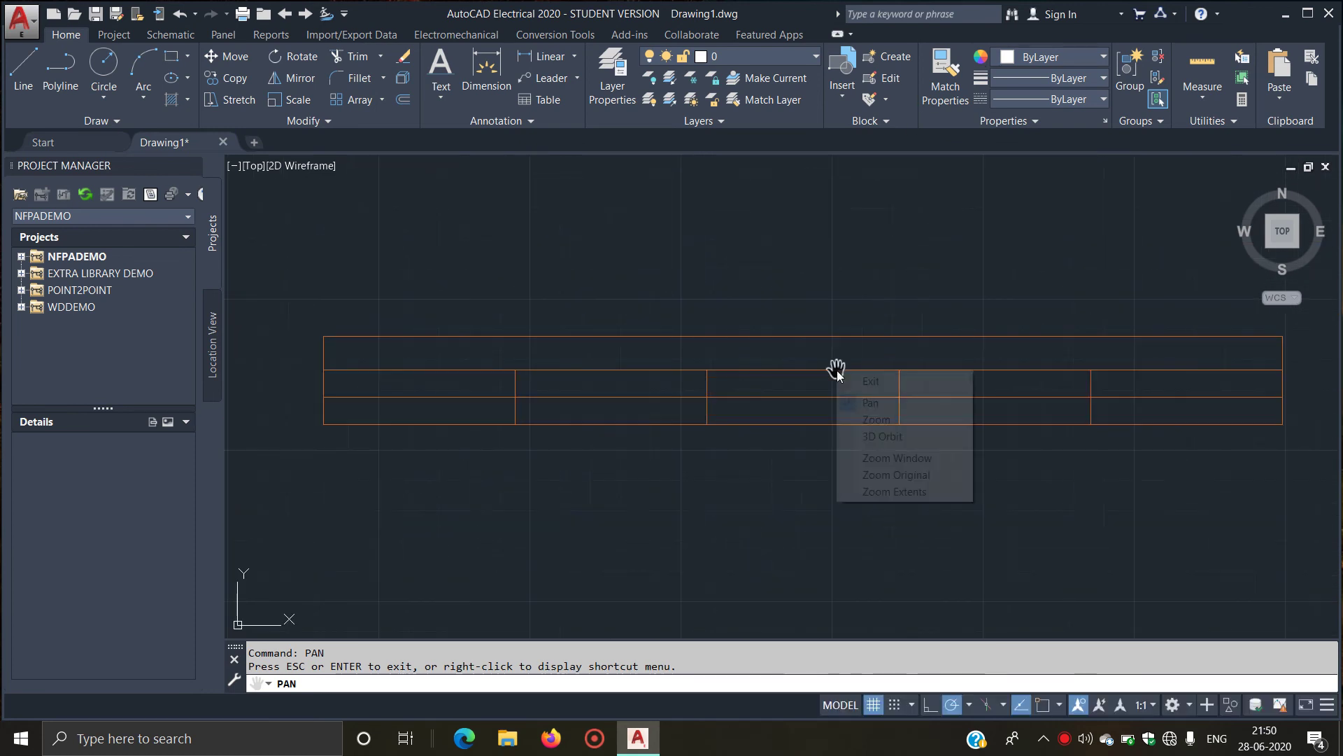
{"action": "left_click", "coordinate": [870, 380]}
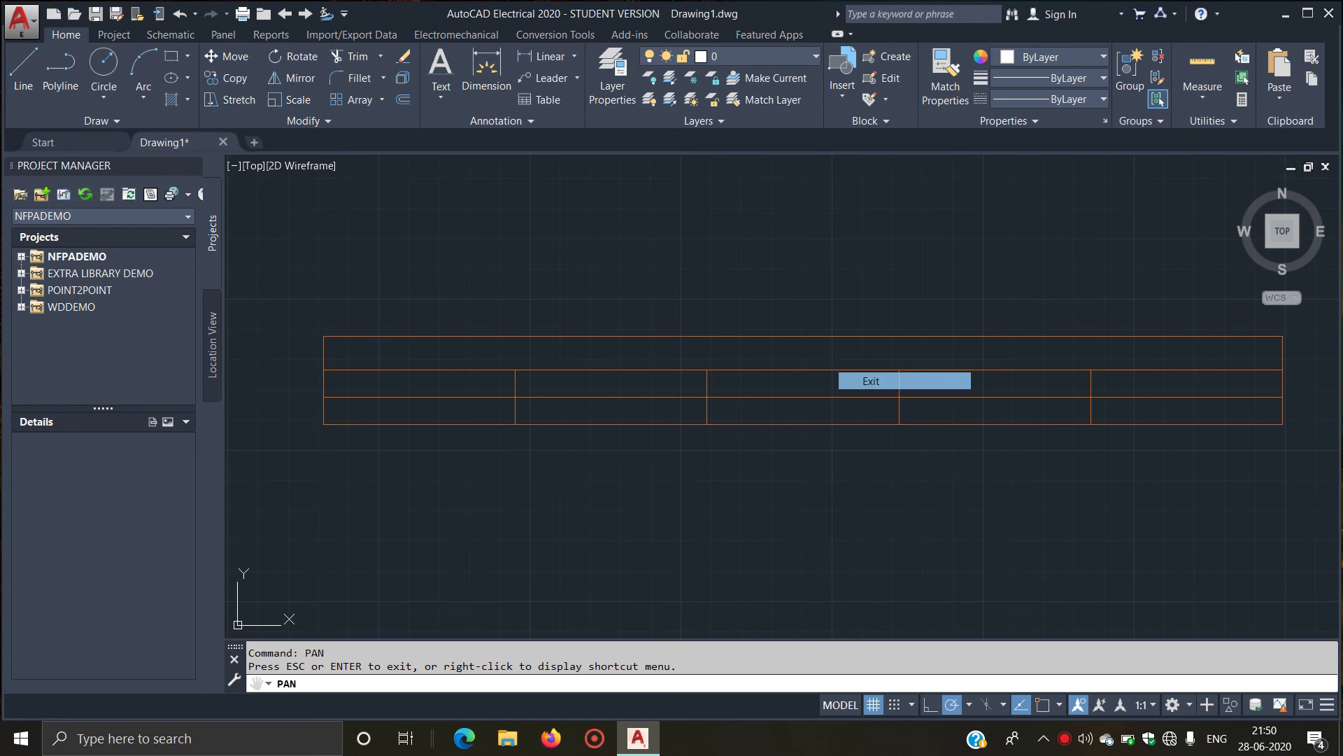
Step: Give the table colour 248,246,176 and the PHANTOM2 linetype
{"action": "left_click", "coordinate": [800, 381]}
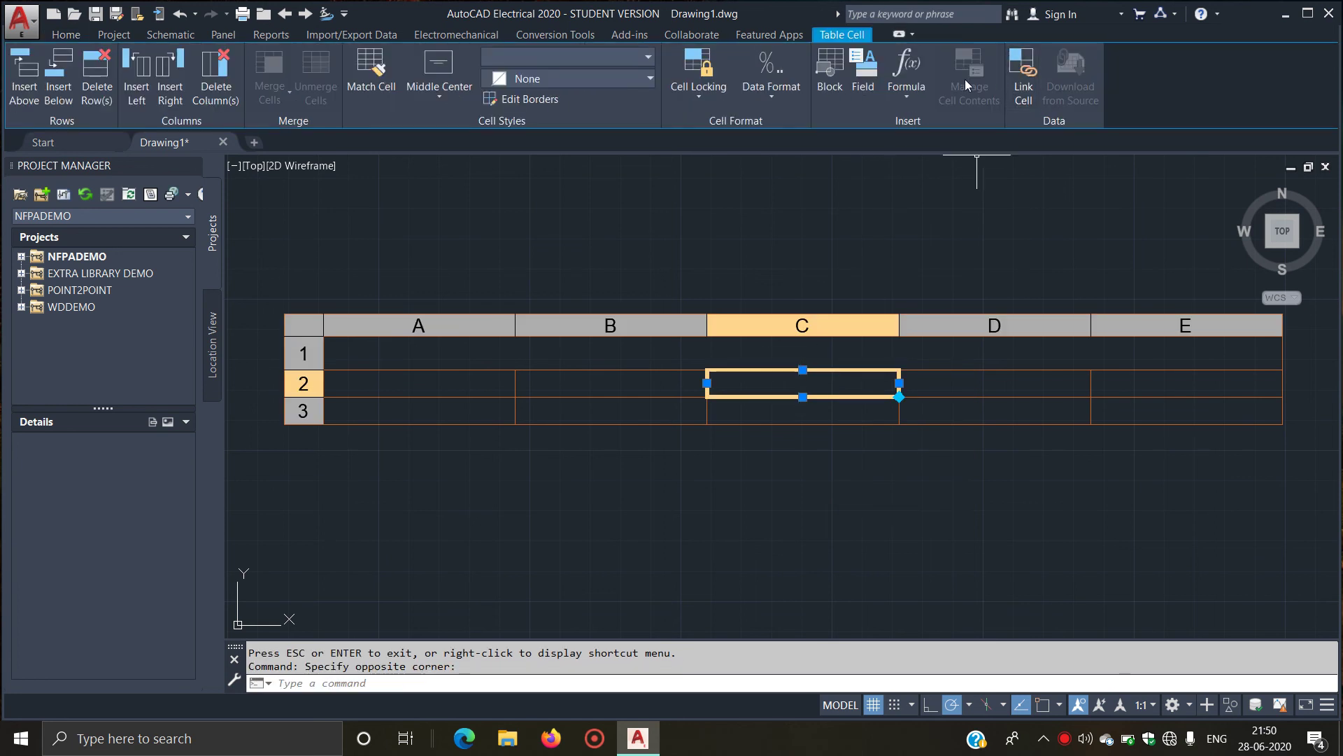
{"action": "left_click", "coordinate": [66, 34]}
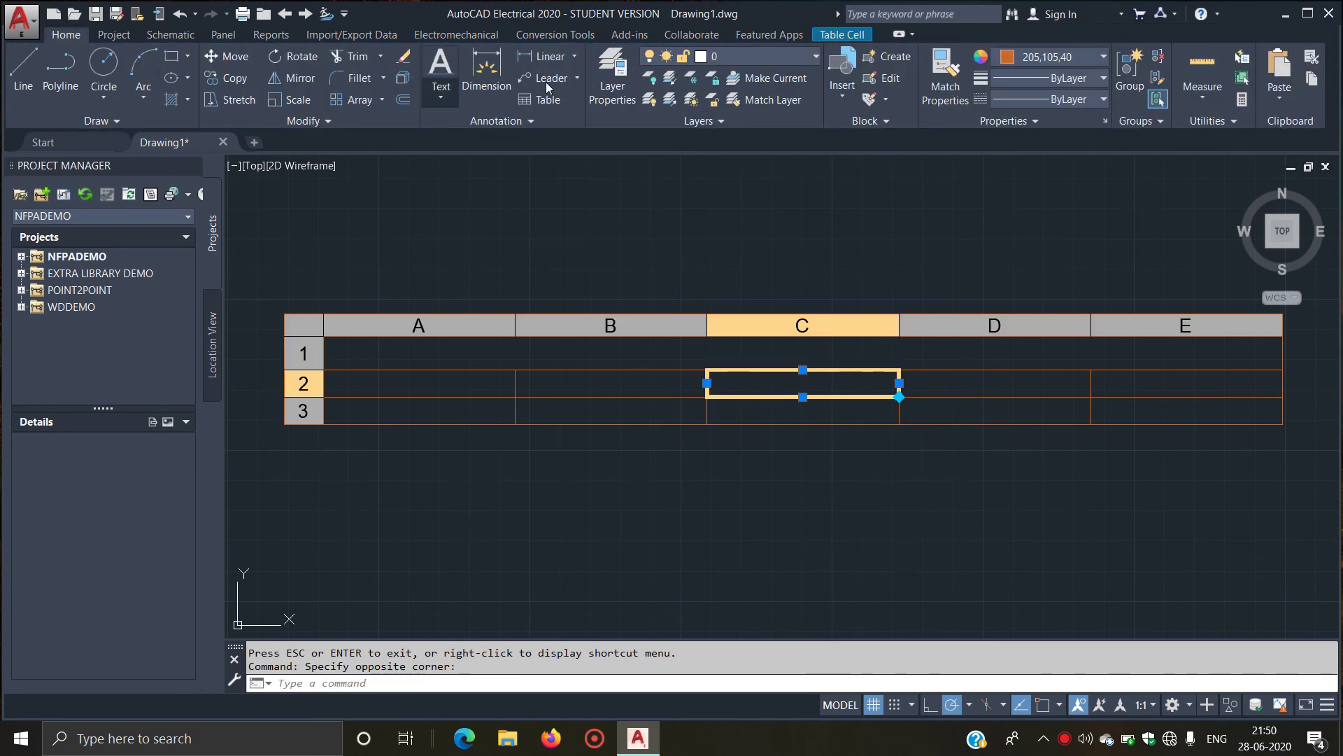
{"action": "left_click", "coordinate": [1048, 56]}
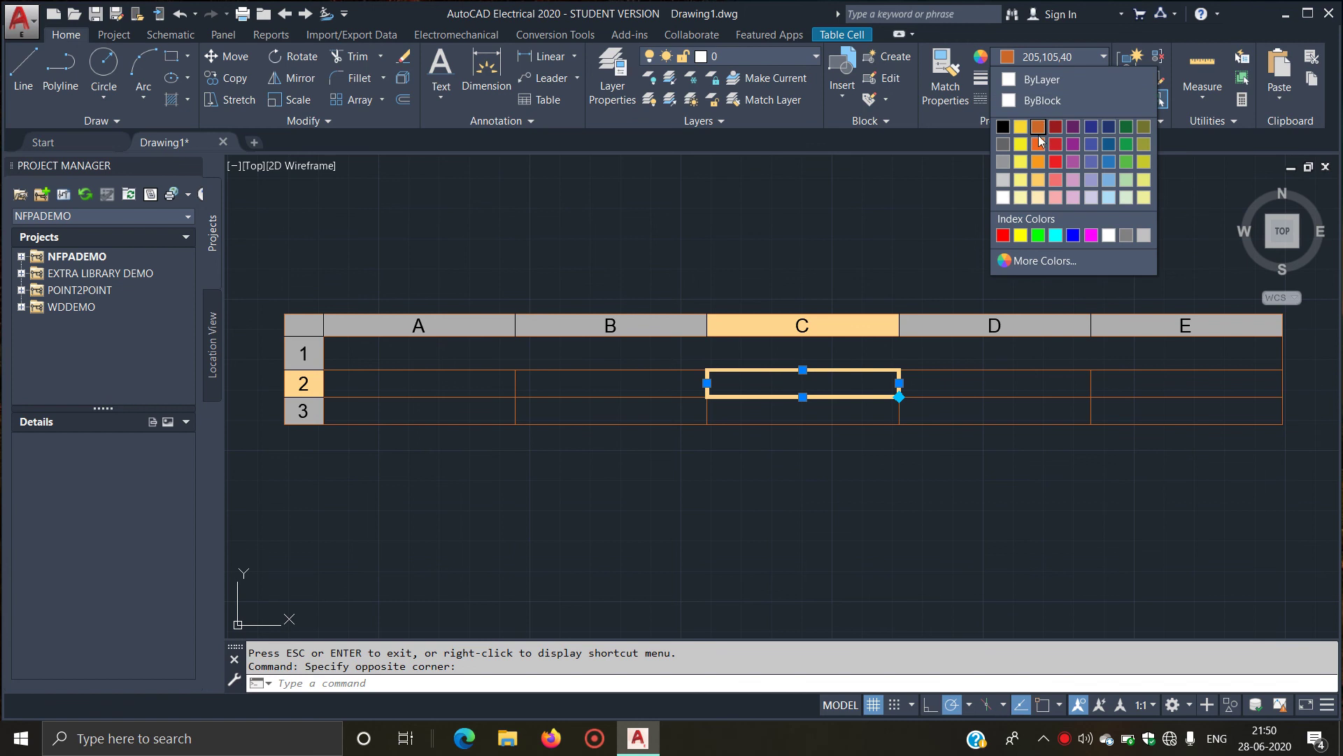
{"action": "left_click", "coordinate": [1027, 197]}
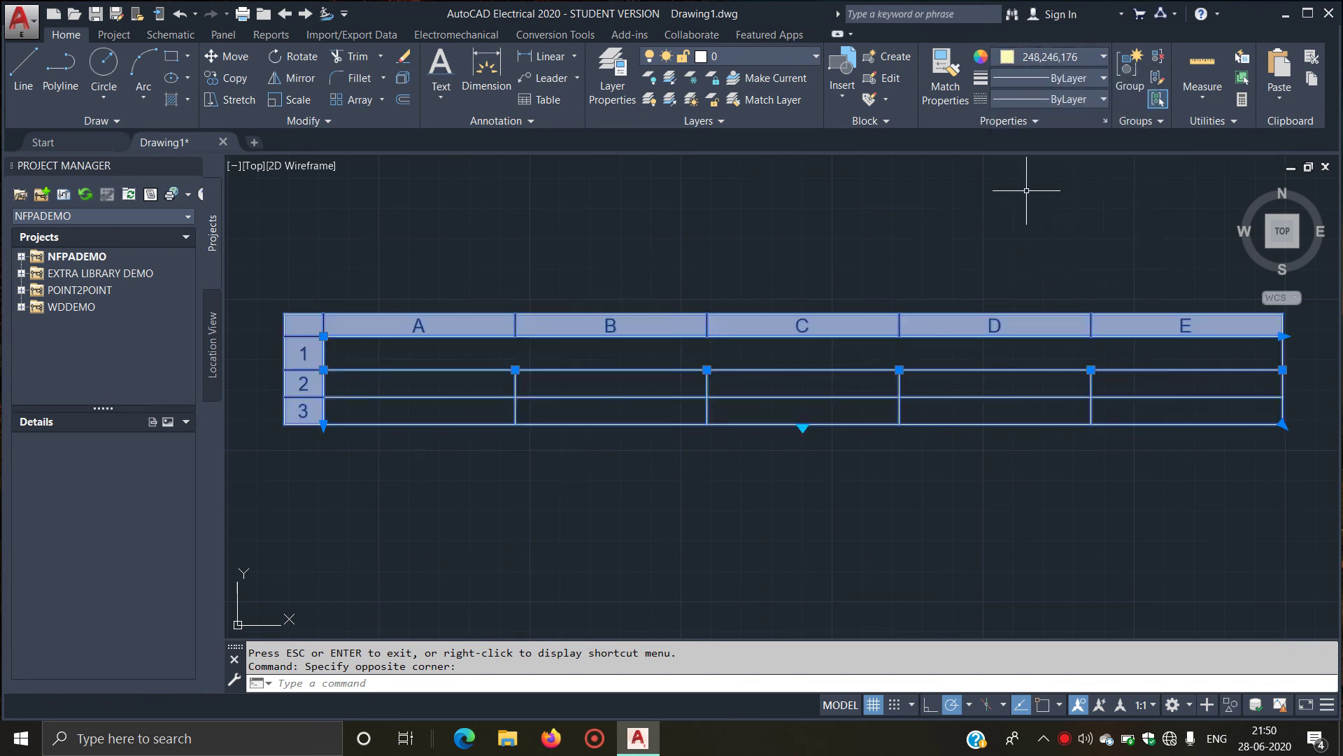
{"action": "left_click", "coordinate": [1076, 101]}
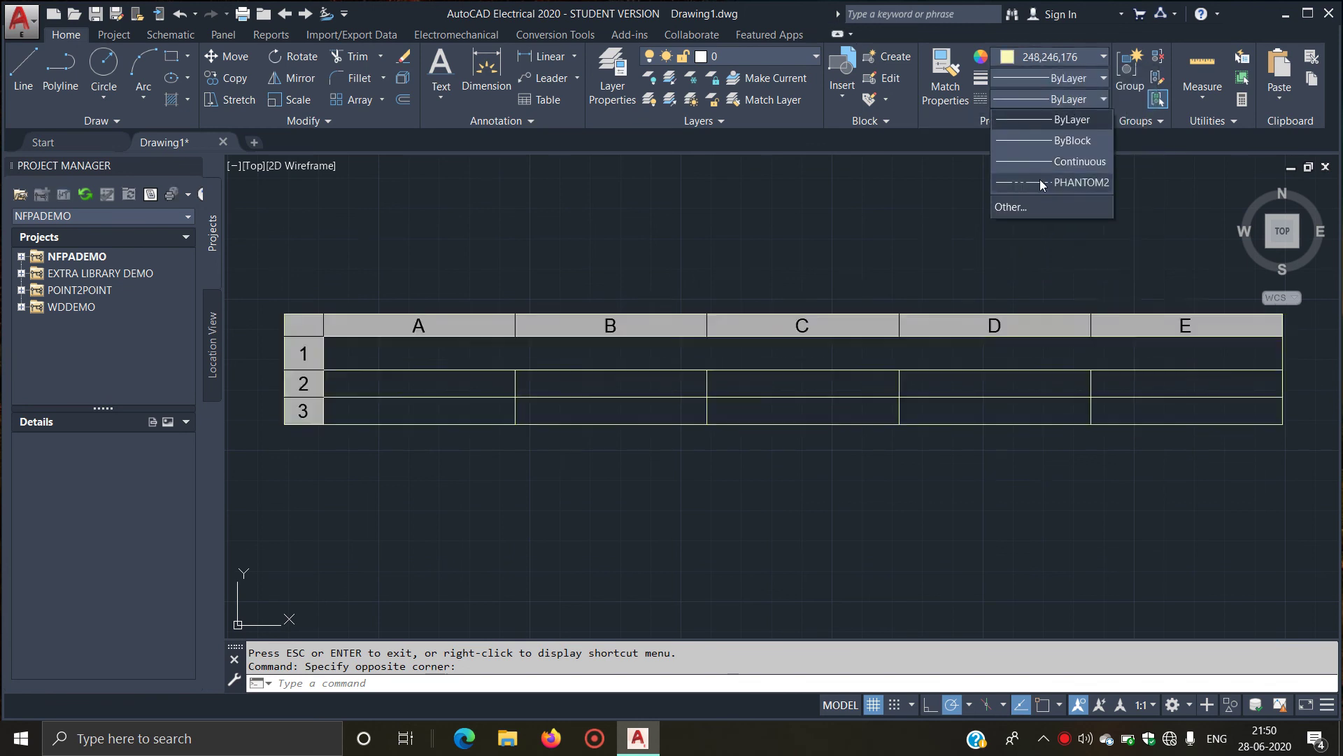
{"action": "left_click", "coordinate": [1077, 183]}
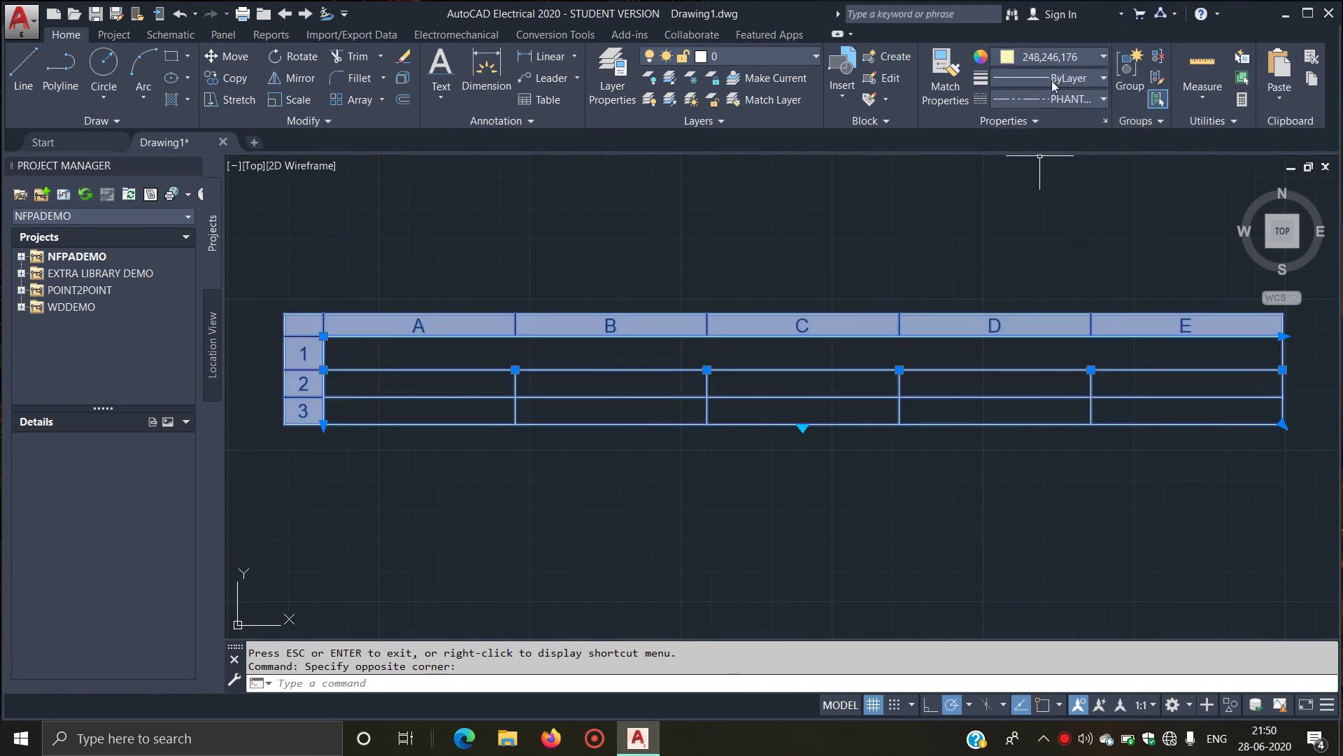
{"action": "right_click", "coordinate": [751, 540]}
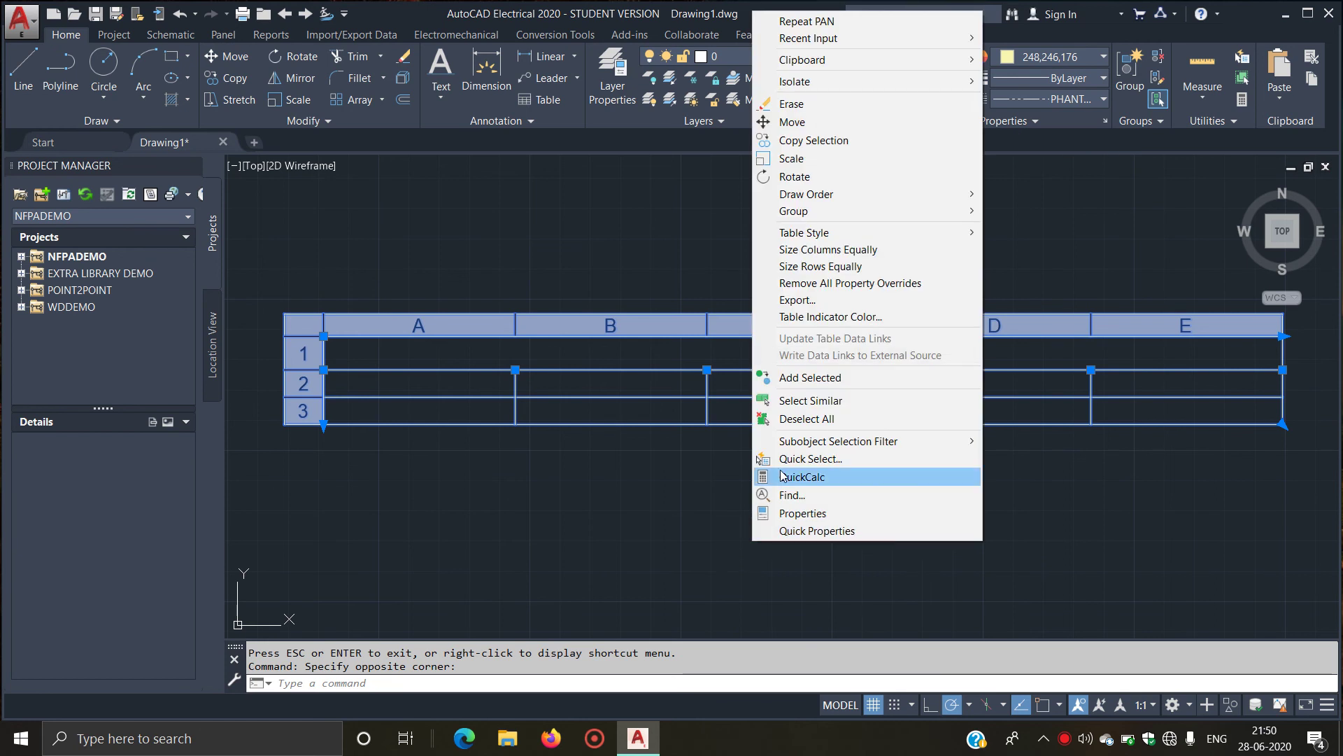
{"action": "left_click", "coordinate": [658, 578]}
{"action": "type", "text": "pan"}
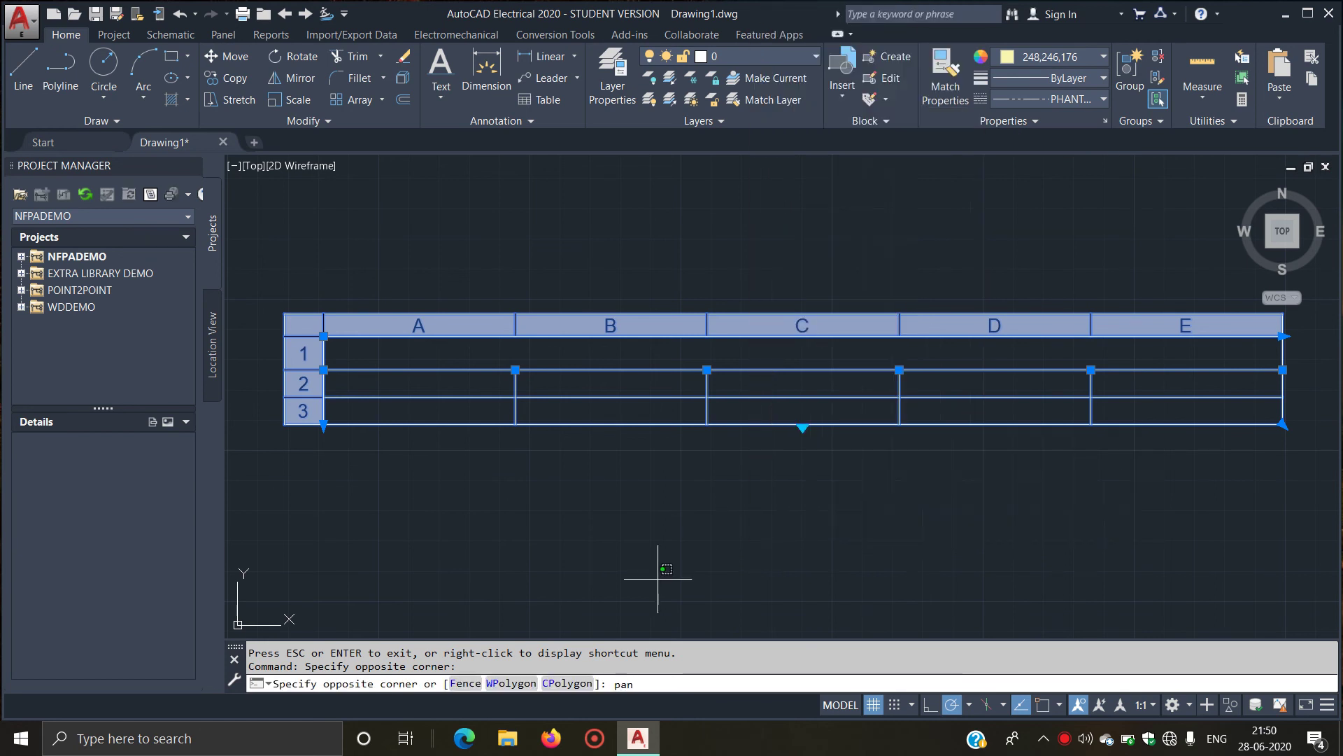
Step: Pan the view slightly left to recentre the table
{"action": "key", "text": "Return"}
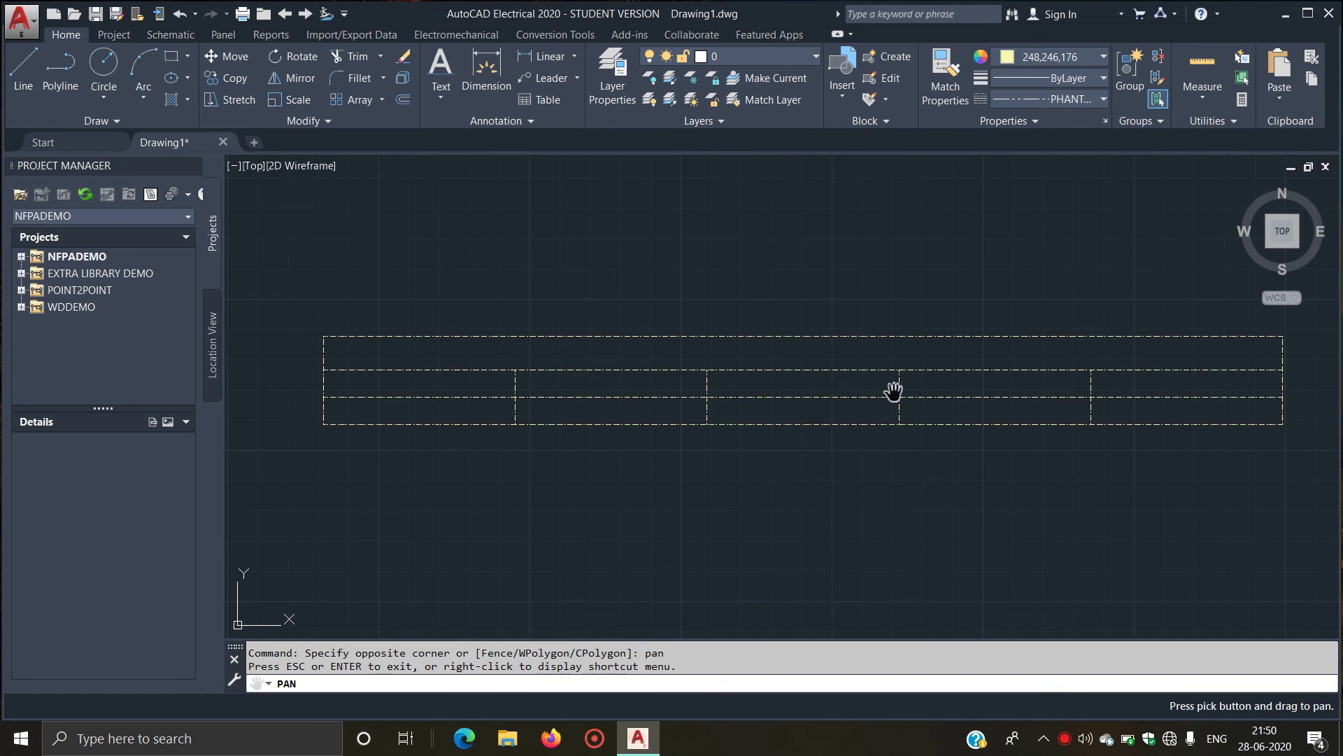
{"action": "mouse_move", "coordinate": [966, 371]}
{"action": "left_mouse_down"}
{"action": "mouse_move", "coordinate": [938, 395]}
{"action": "mouse_move", "coordinate": [913, 371]}
{"action": "left_mouse_up"}
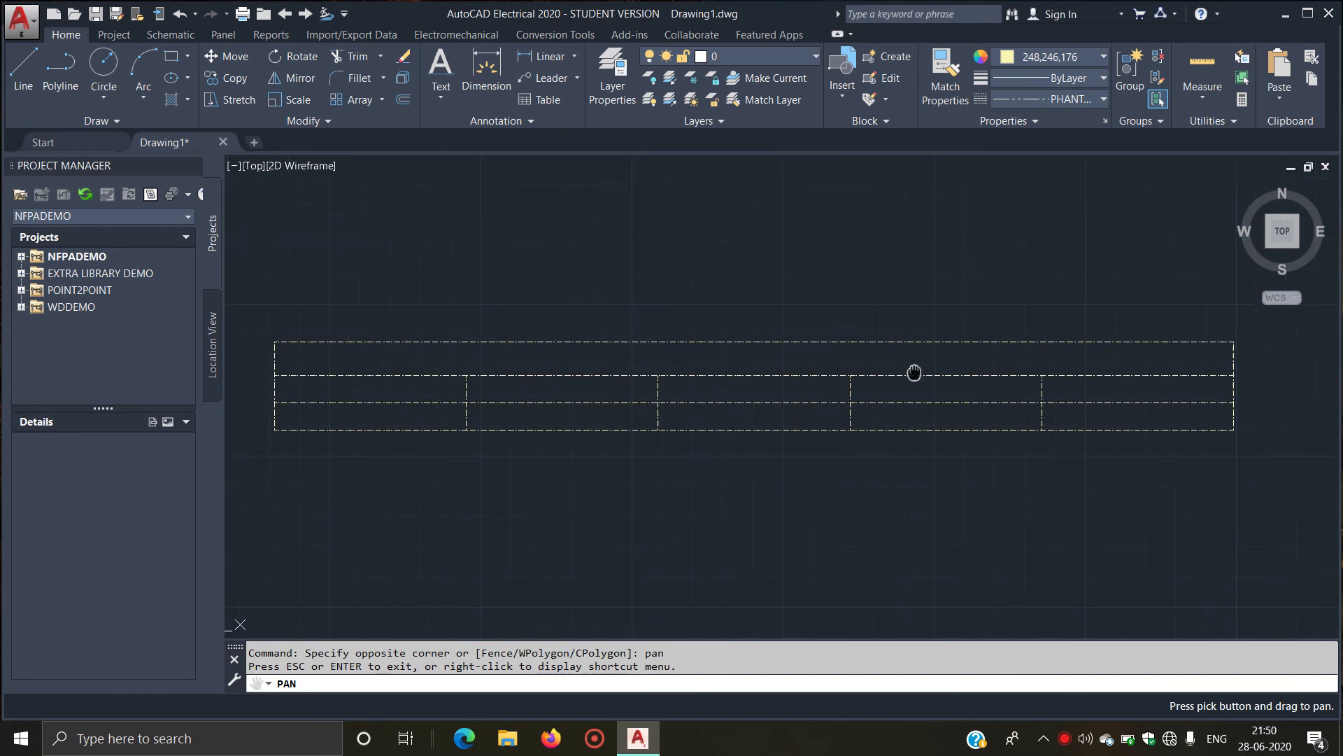
{"action": "right_click", "coordinate": [915, 242]}
{"action": "left_click", "coordinate": [937, 253]}
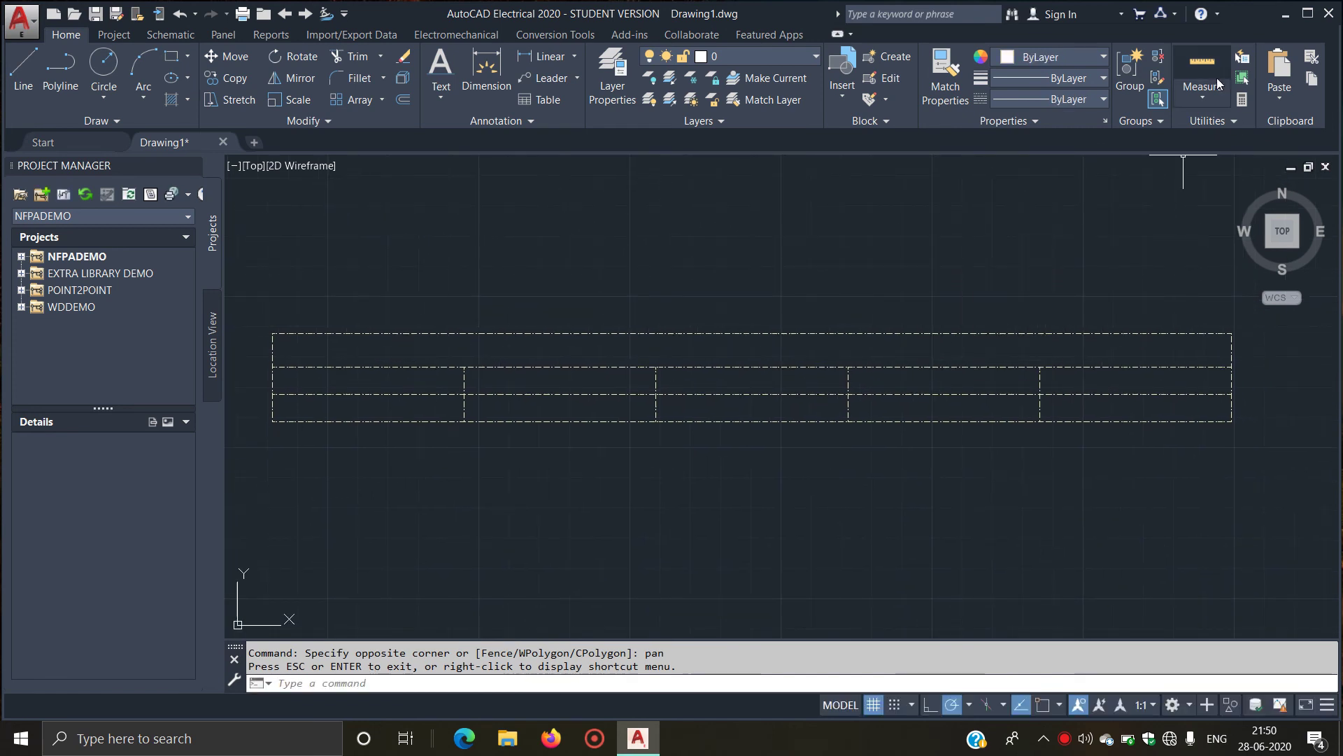
Step: Compute 66+33 = 99 in QuickCalc
{"action": "left_click", "coordinate": [1199, 87]}
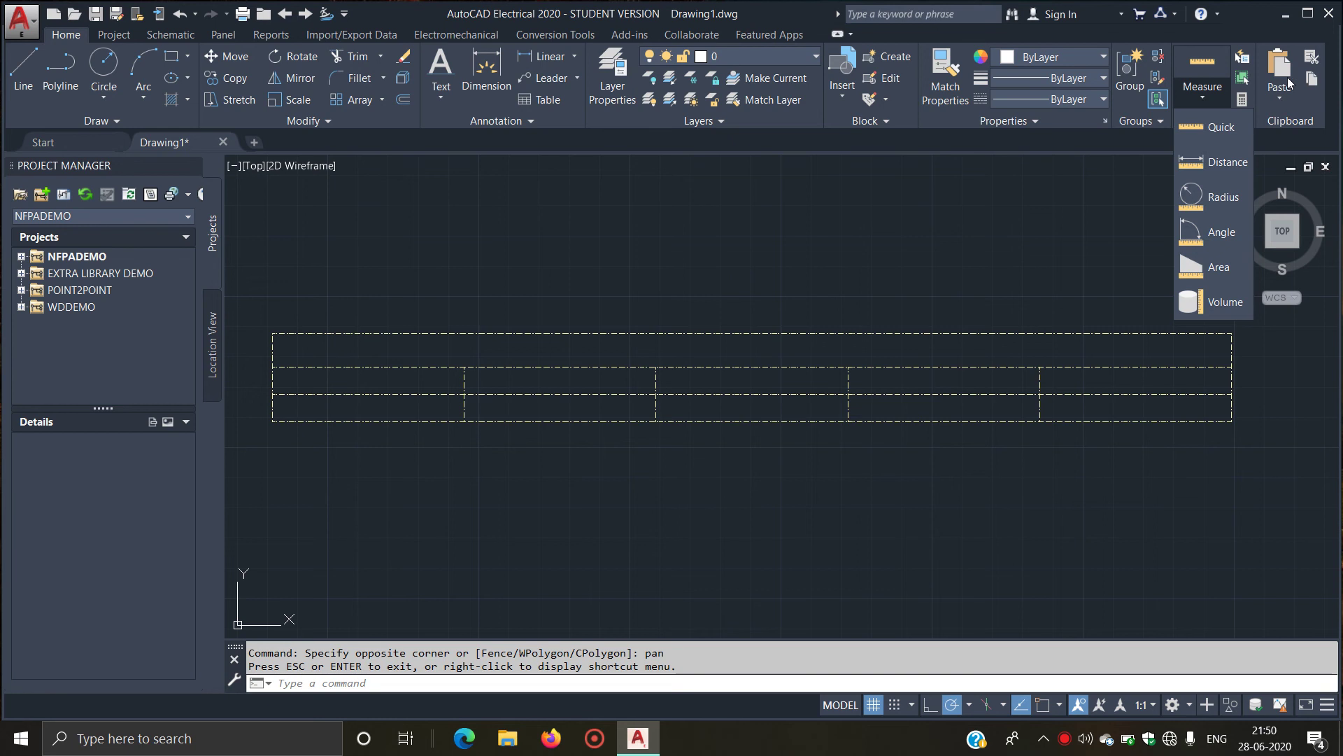
{"action": "left_click", "coordinate": [1243, 100]}
{"action": "type", "text": "66"}
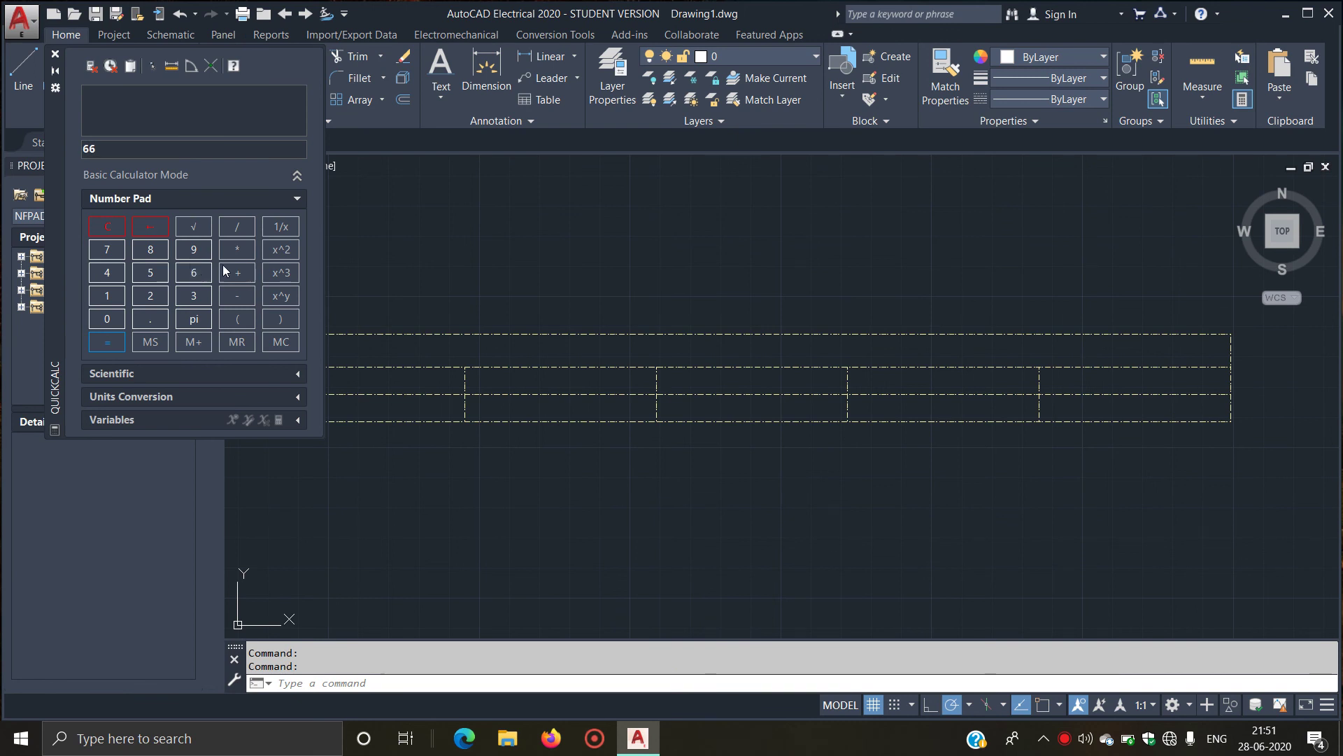
{"action": "left_click", "coordinate": [238, 273]}
{"action": "type", "text": "3"}
{"action": "type", "text": "3"}
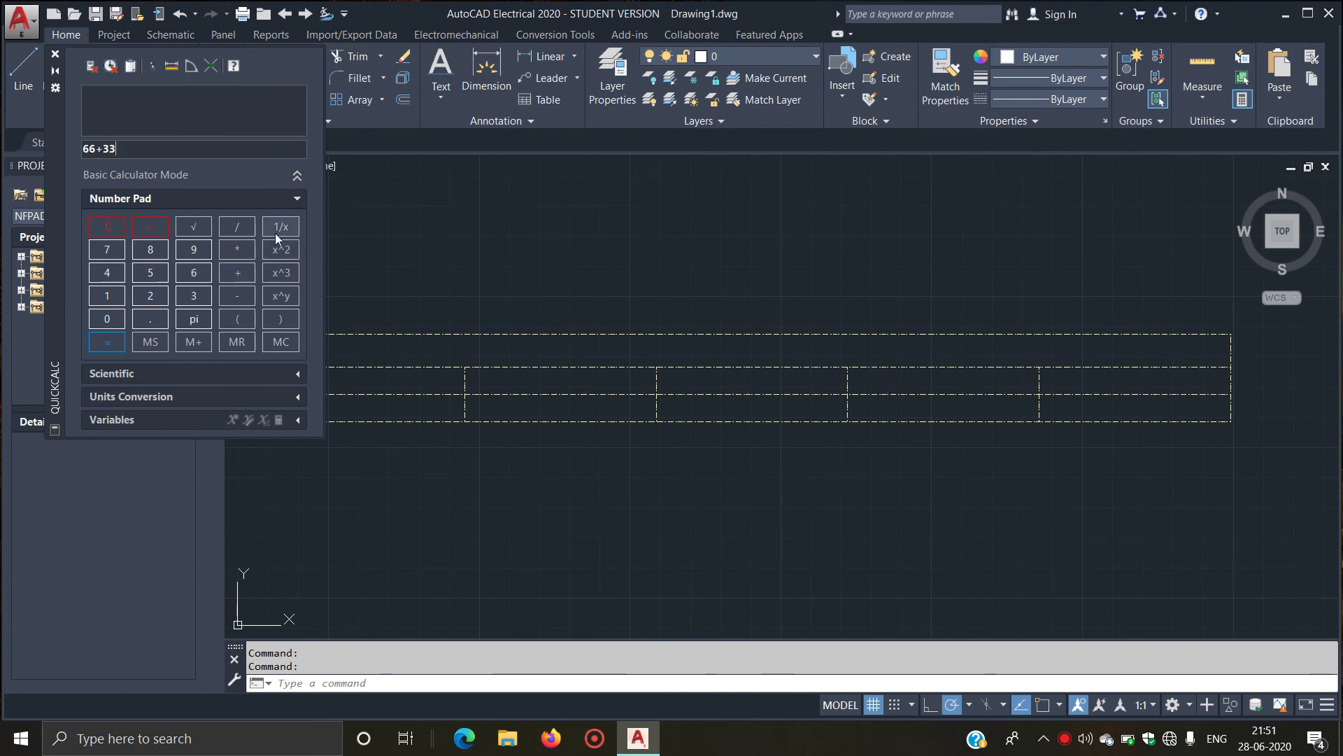
{"action": "key", "text": "Return"}
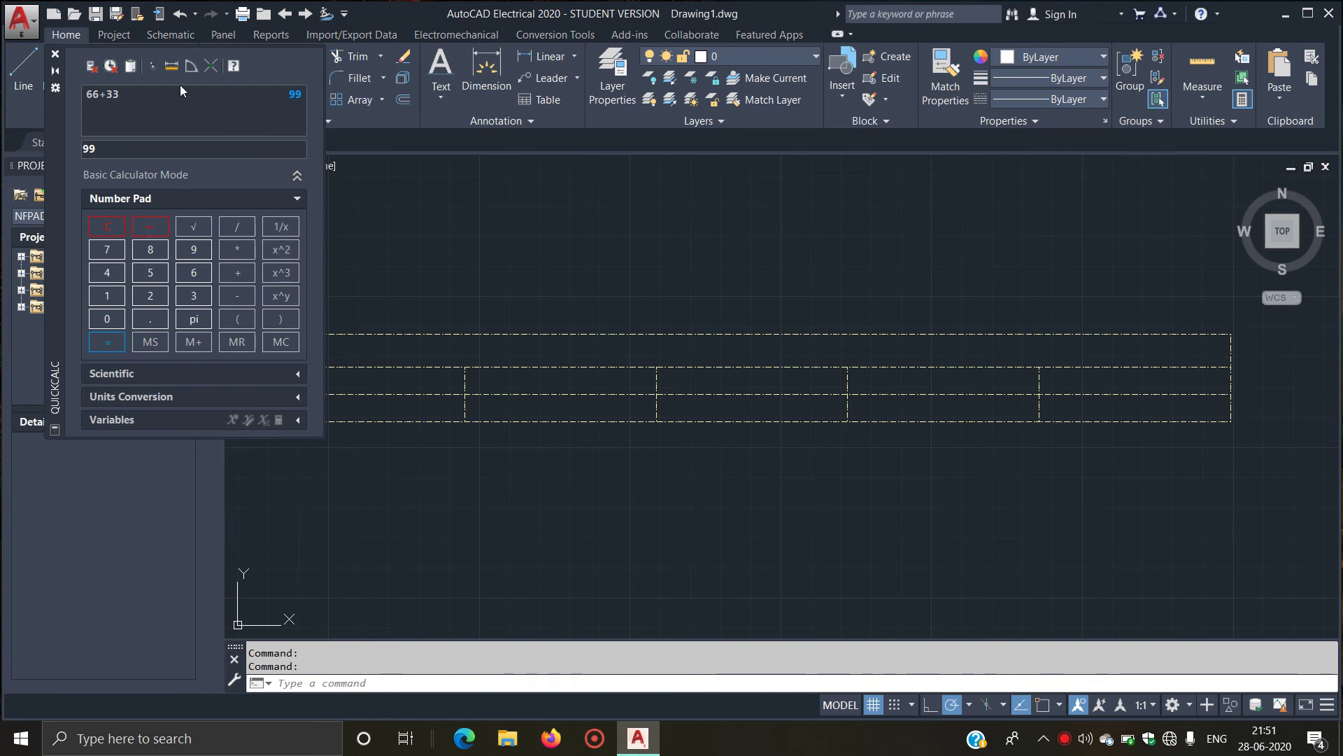
{"action": "left_click", "coordinate": [208, 68]}
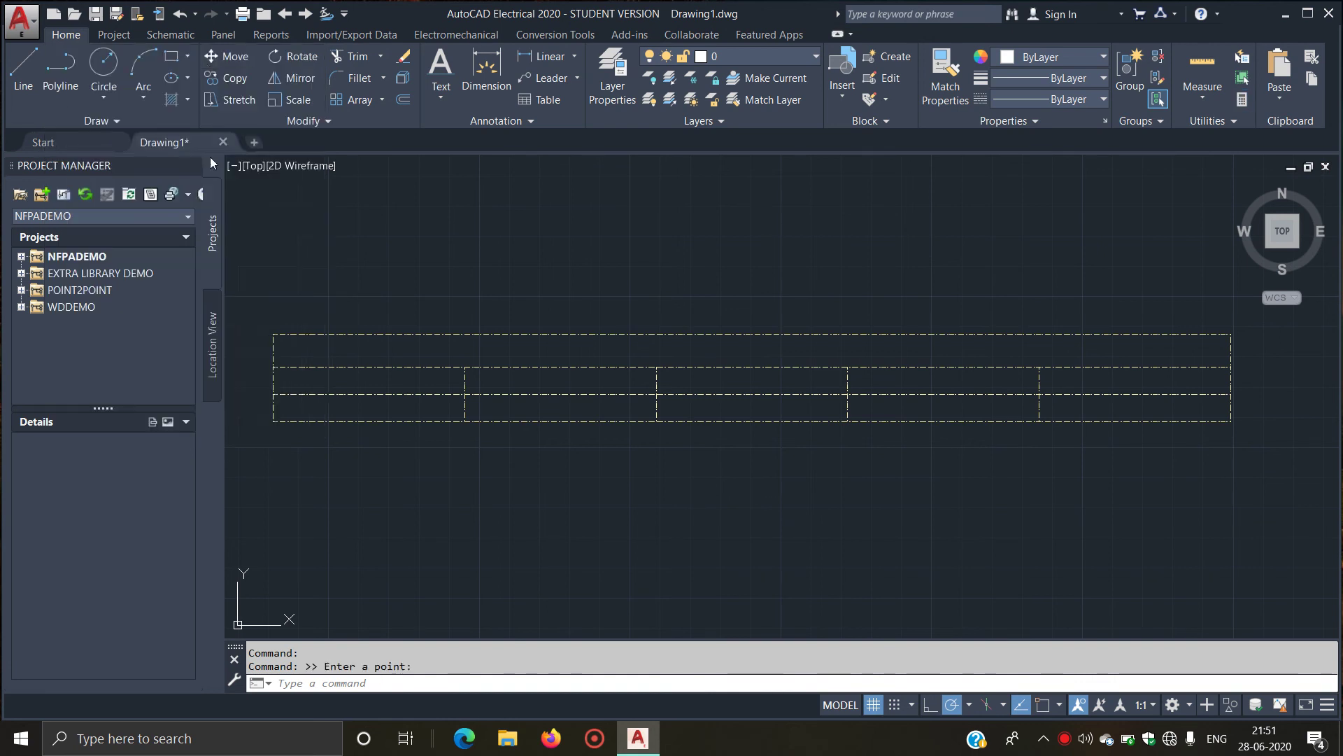
{"action": "key", "text": "Escape"}
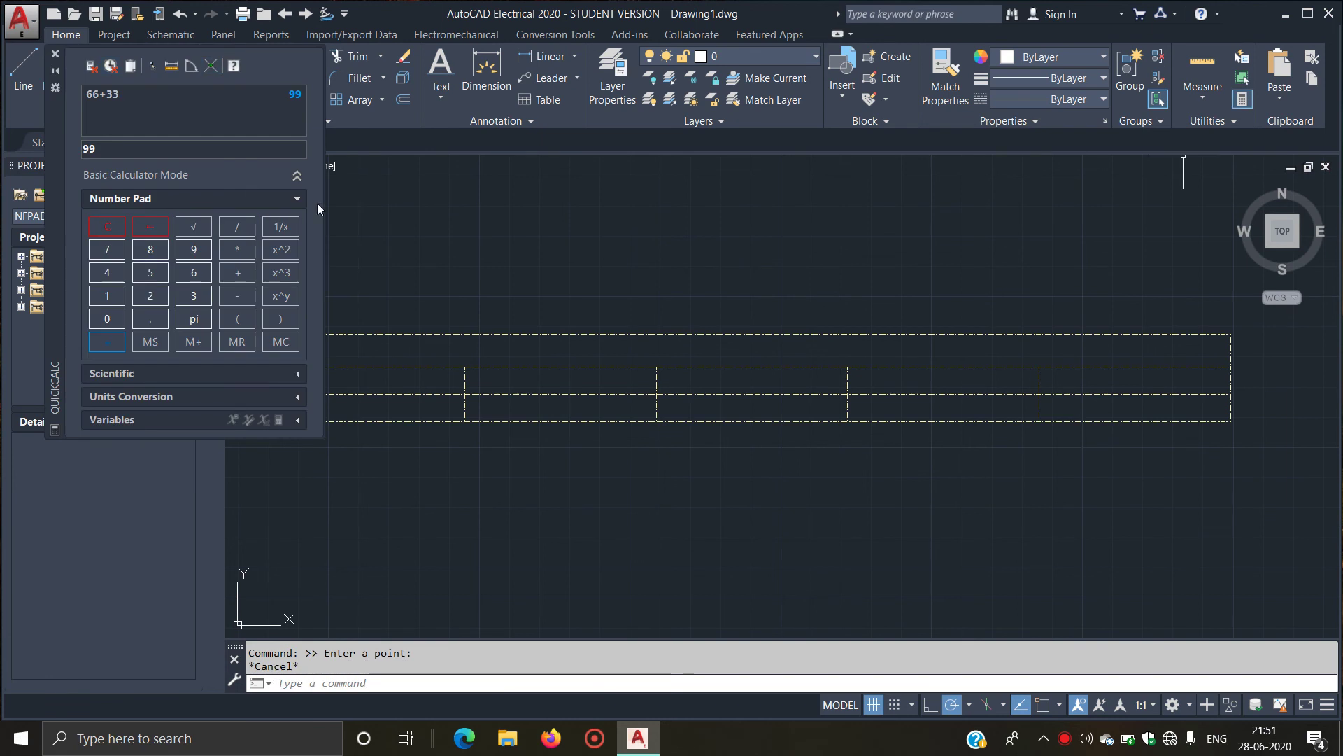
Step: Draw a circle above the table's left end
{"action": "key", "text": "Return"}
{"action": "left_click", "coordinate": [392, 222]}
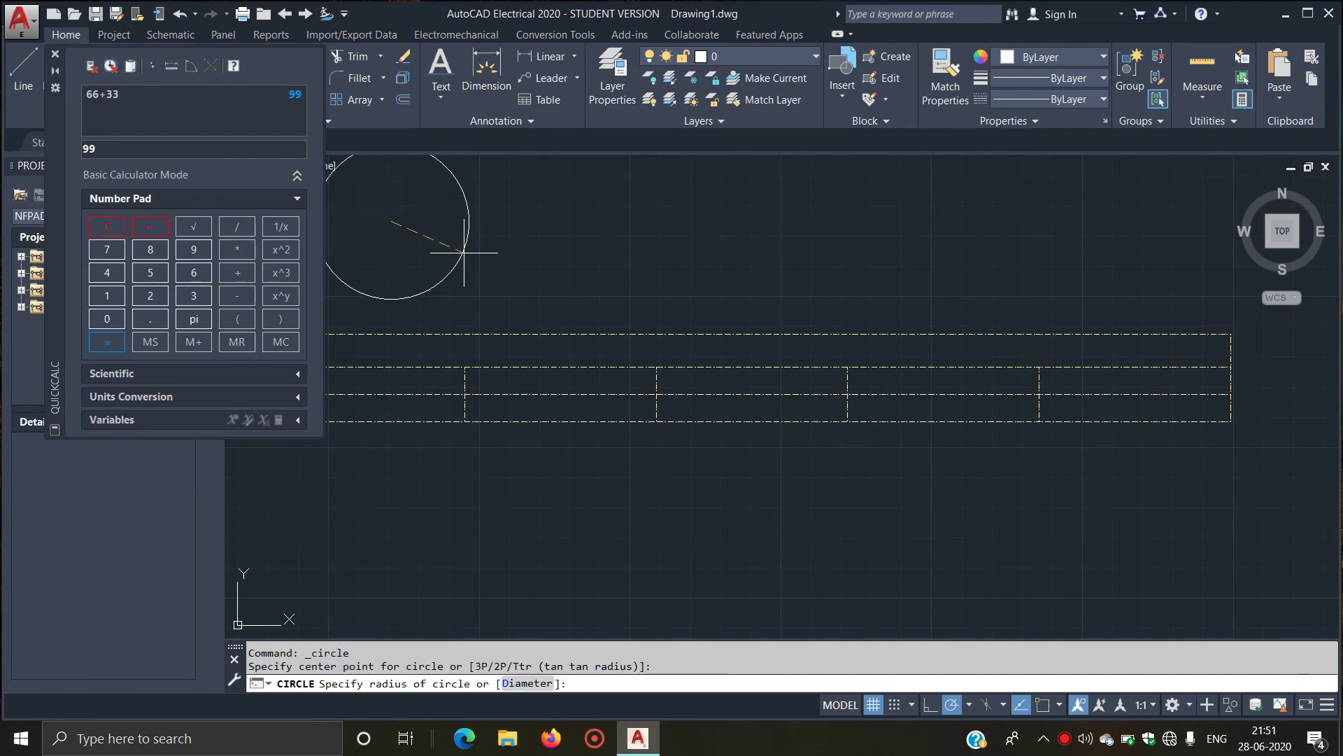
{"action": "left_click", "coordinate": [427, 253]}
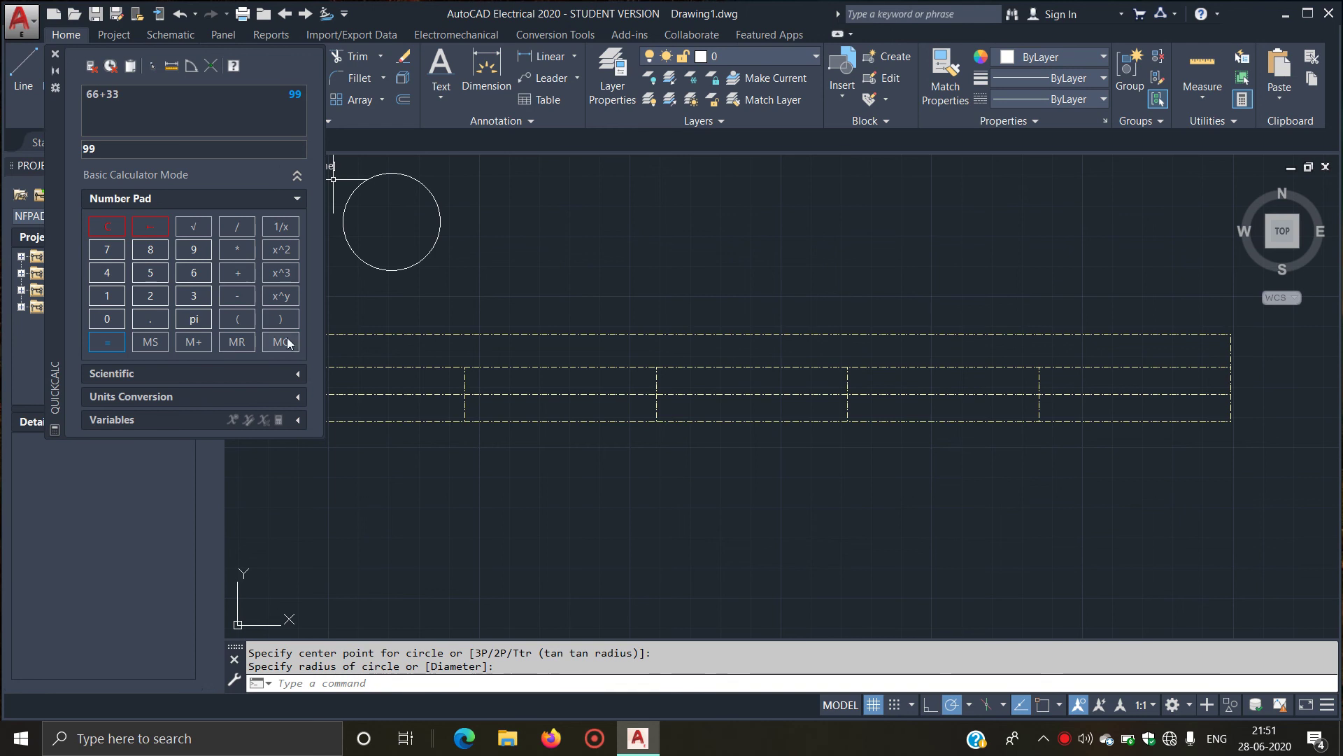
Step: Measure the circle's radius as 16.0878 (diameter 32.1756) and close QuickCalc
{"action": "left_click", "coordinate": [1202, 98]}
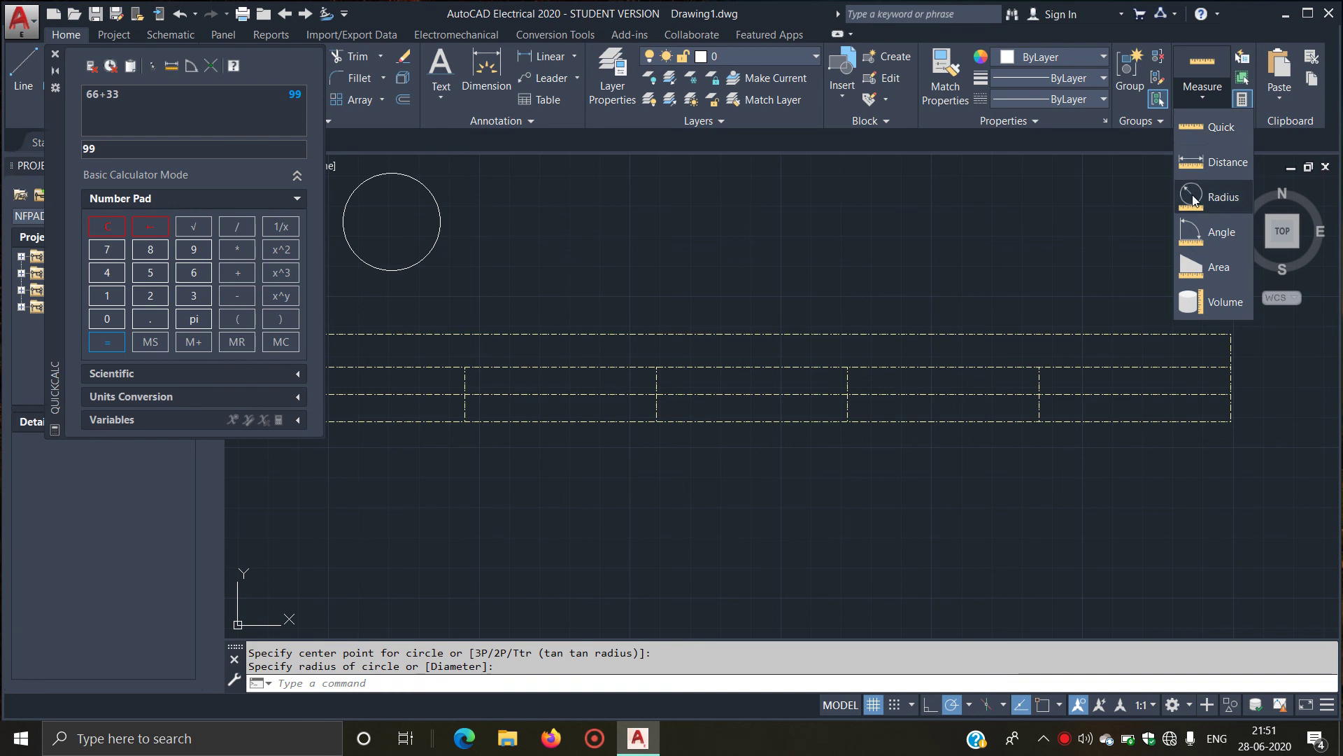
{"action": "left_click", "coordinate": [392, 292]}
{"action": "left_click", "coordinate": [383, 226]}
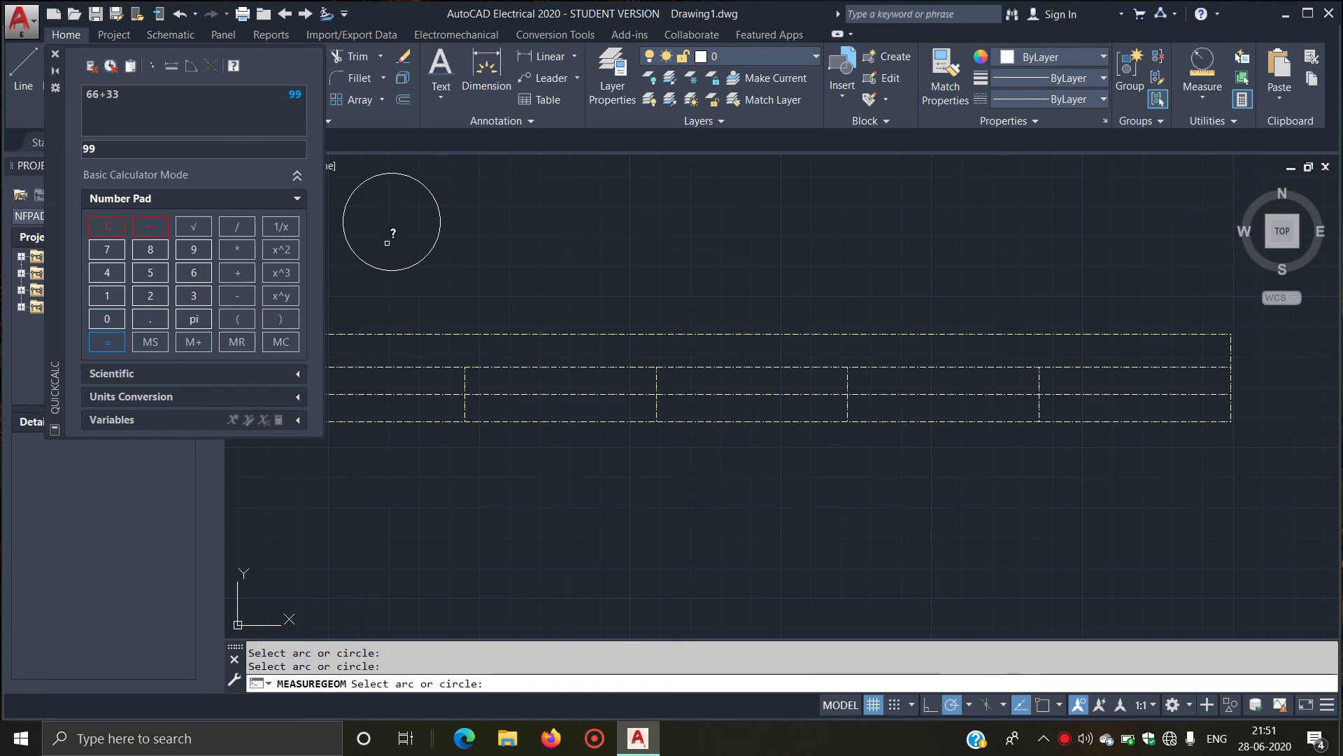
{"action": "left_click", "coordinate": [389, 269]}
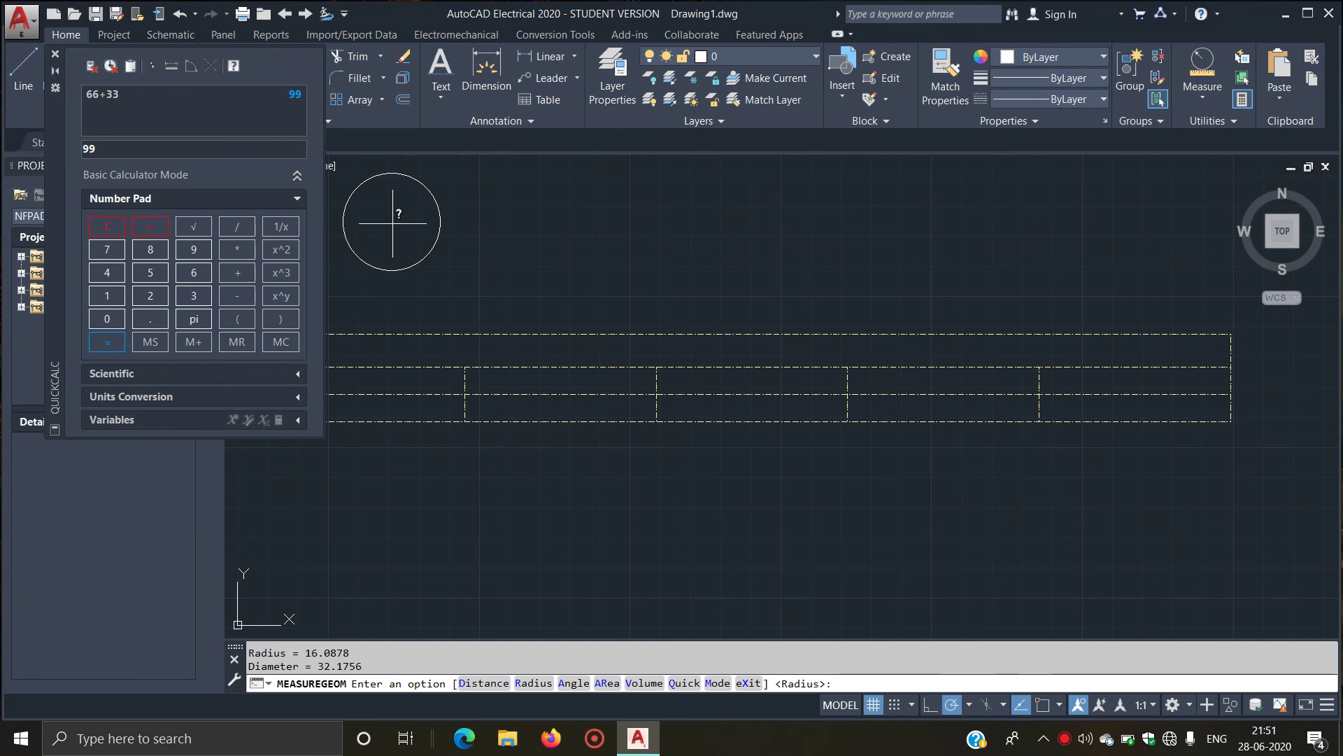
{"action": "right_click", "coordinate": [398, 242]}
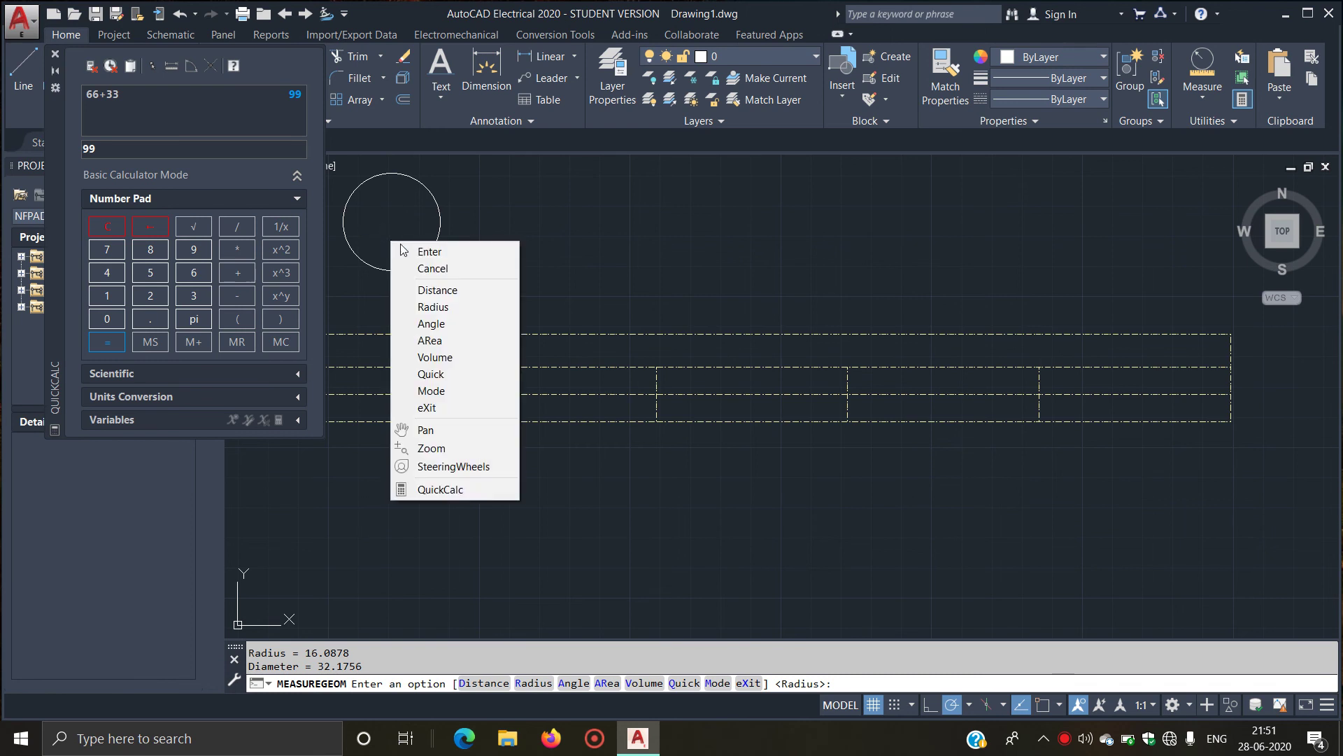
{"action": "left_click", "coordinate": [404, 252]}
{"action": "key", "text": "Return"}
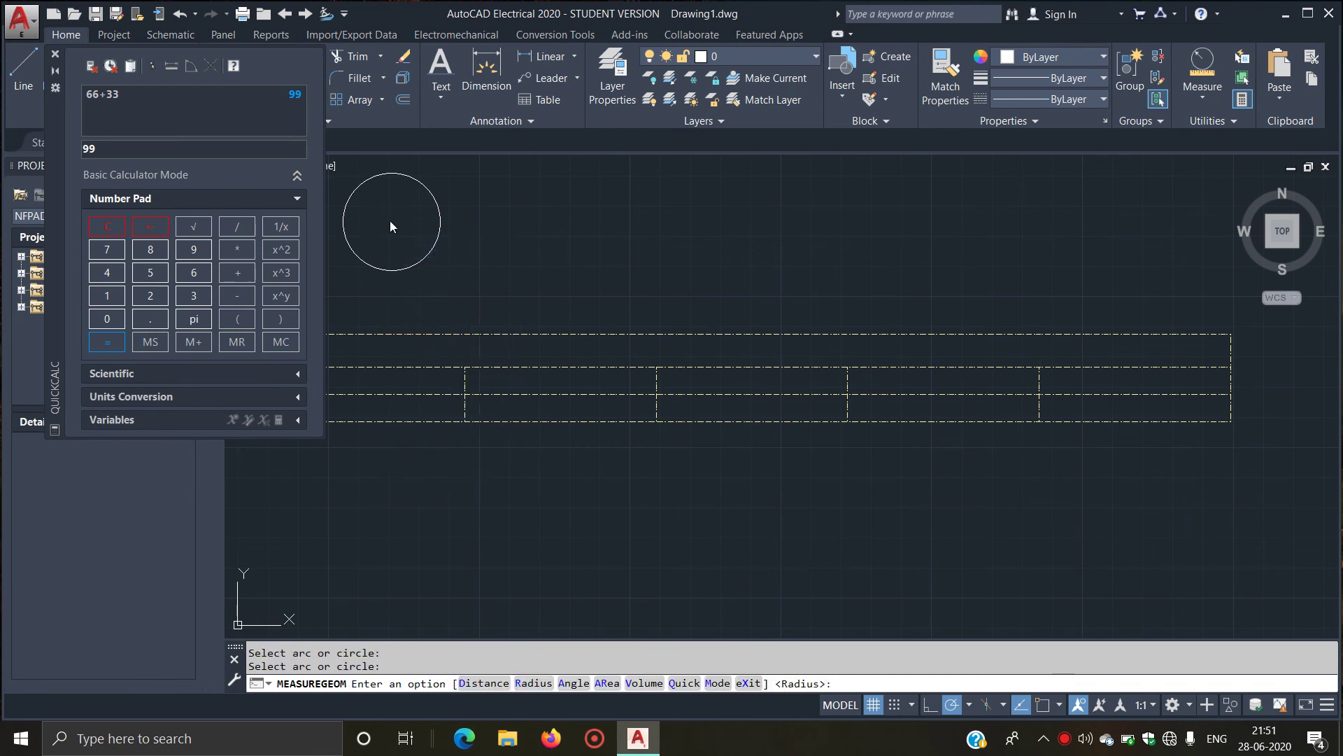
{"action": "right_click", "coordinate": [389, 221]}
{"action": "left_click", "coordinate": [416, 230]}
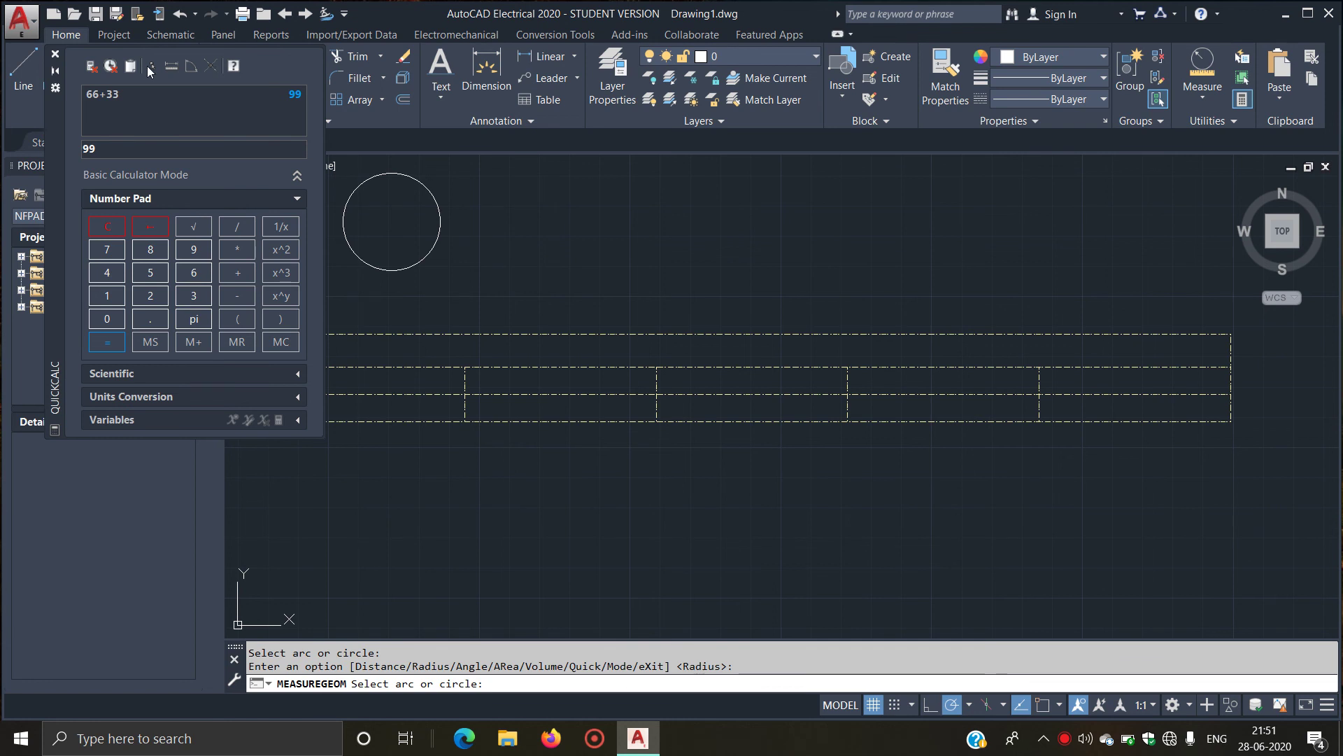
{"action": "left_click", "coordinate": [55, 55]}
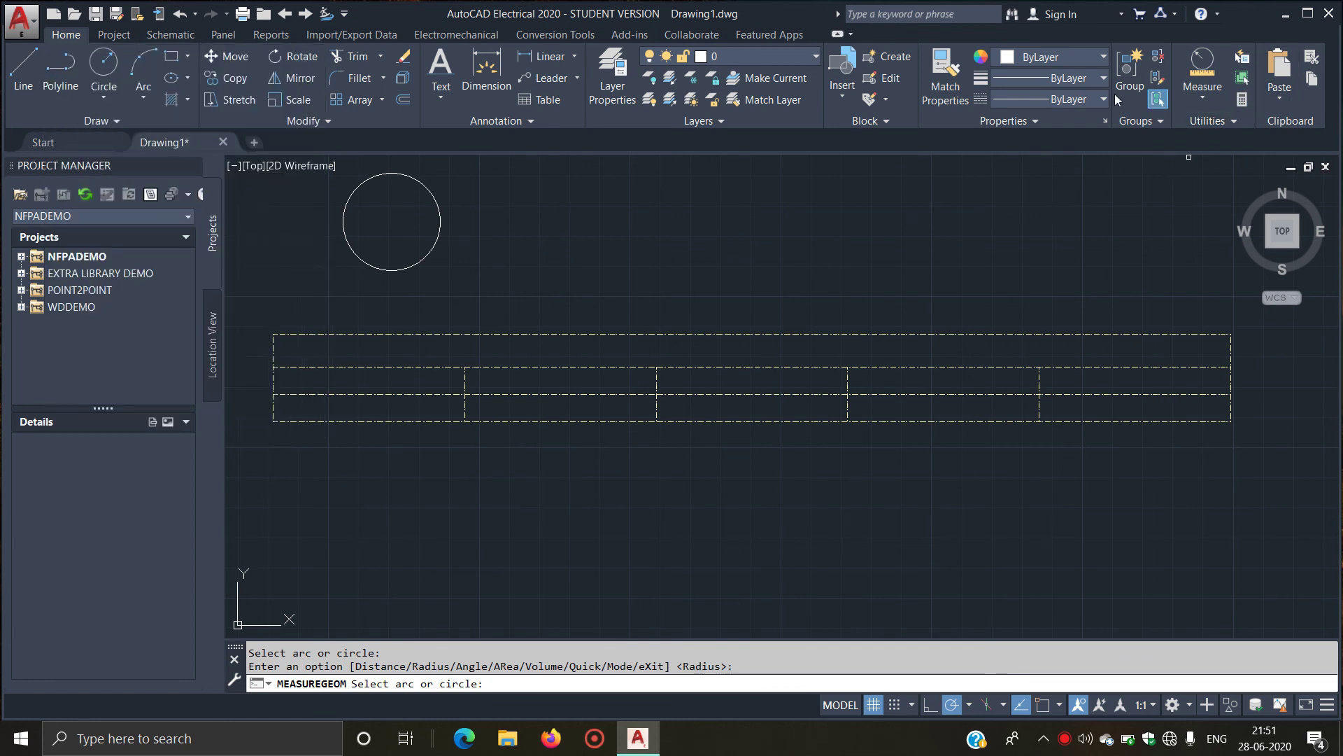
Step: Browse the Project and Schematic tabs and dismiss the Icon Menu list
{"action": "left_click", "coordinate": [116, 35]}
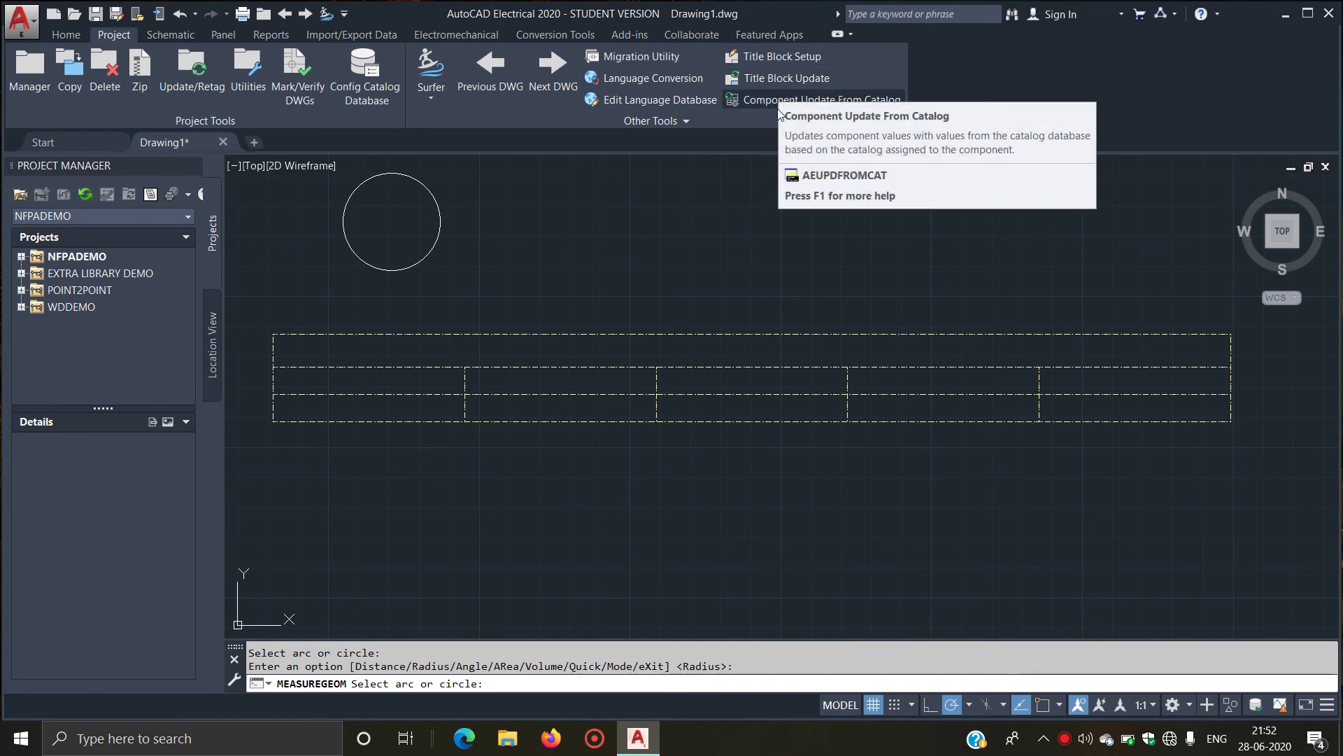
{"action": "left_click", "coordinate": [169, 34]}
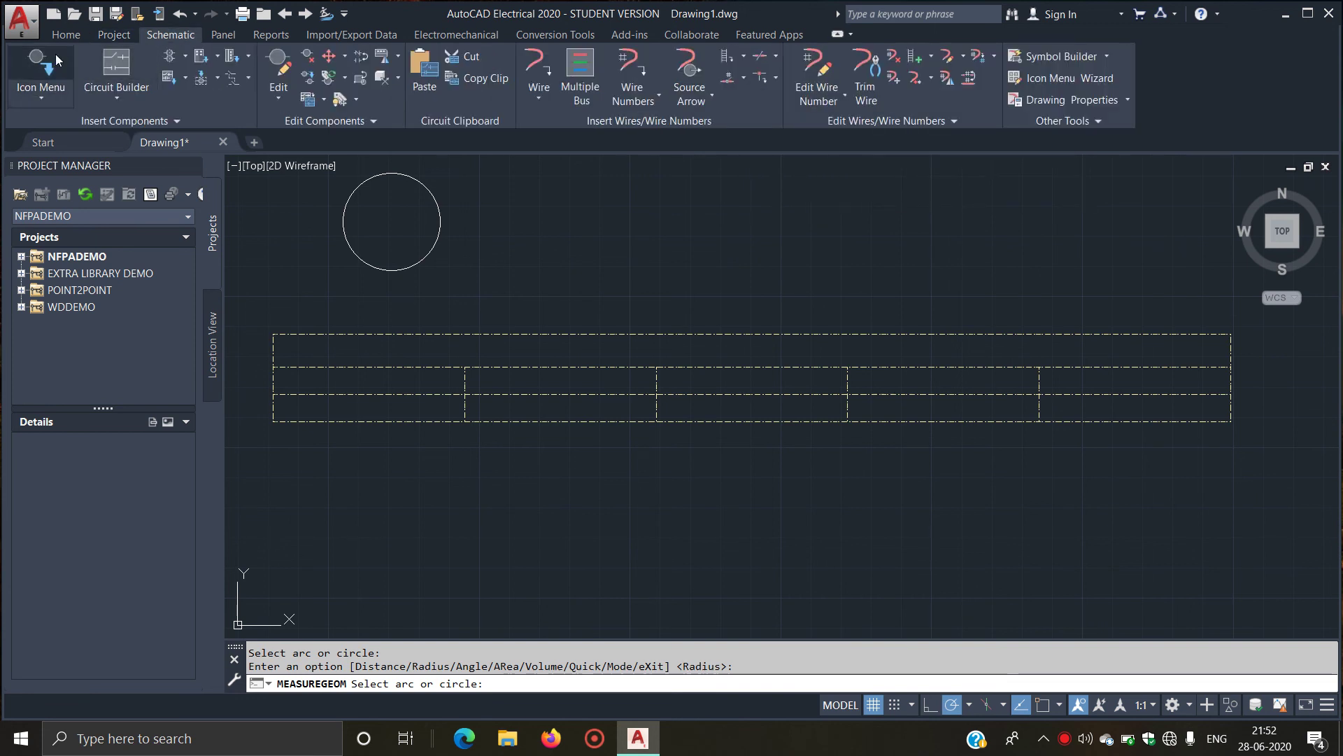
{"action": "left_click", "coordinate": [53, 99]}
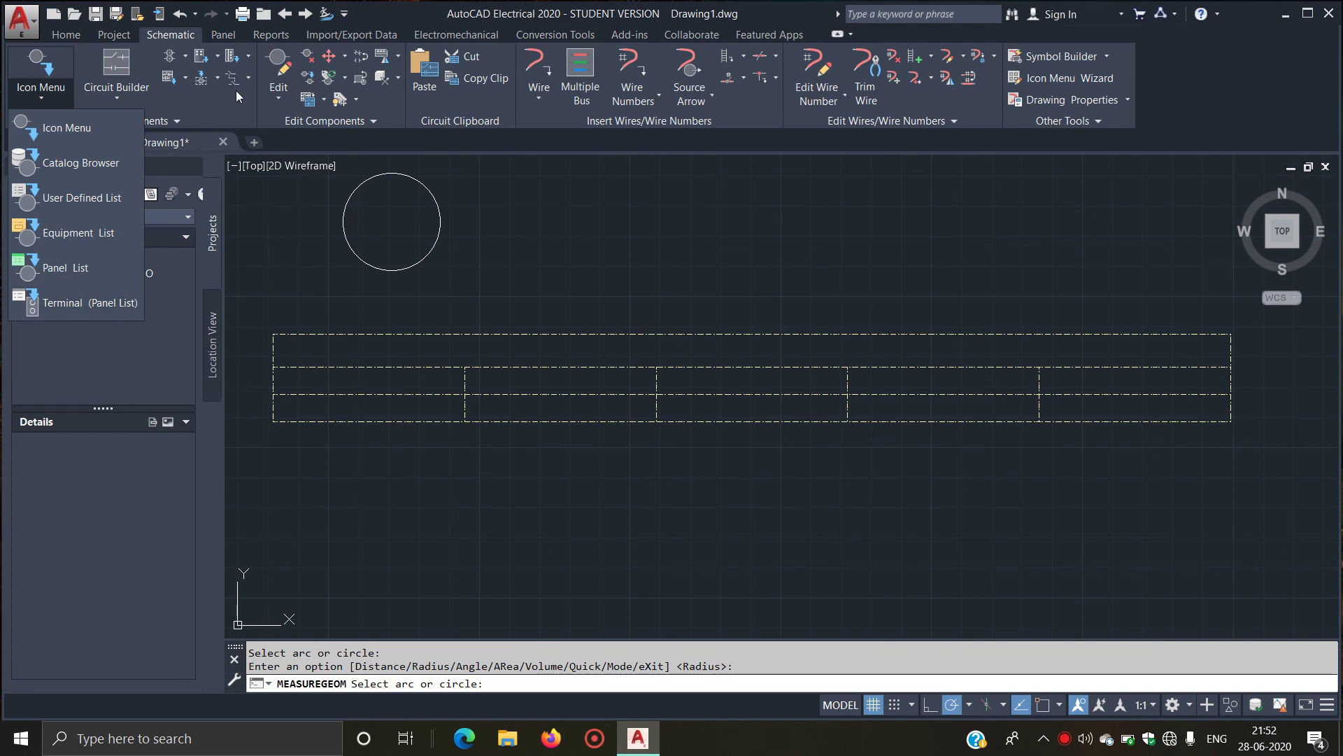
{"action": "left_click", "coordinate": [271, 127]}
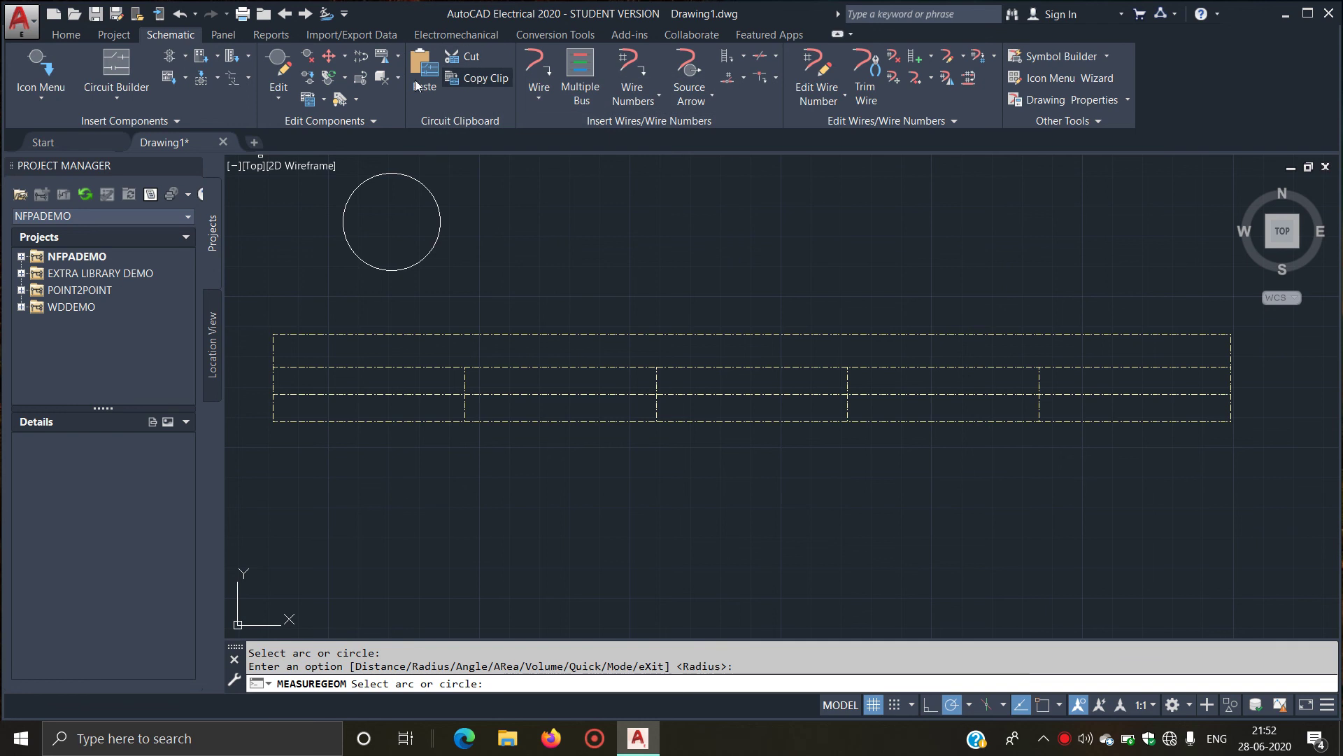
Step: Draw a 22.5-degree wire to the right of the circle
{"action": "left_click", "coordinate": [537, 96]}
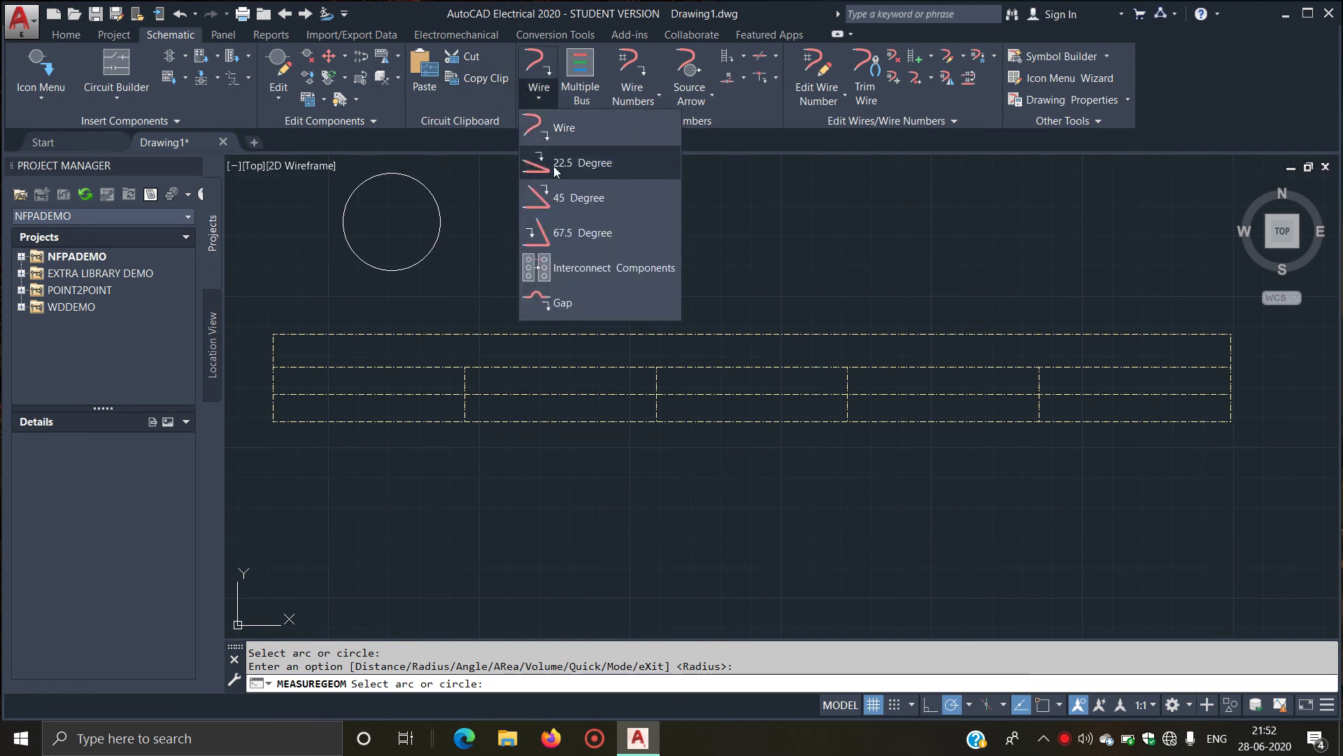
{"action": "left_click", "coordinate": [555, 167]}
{"action": "left_click", "coordinate": [563, 222]}
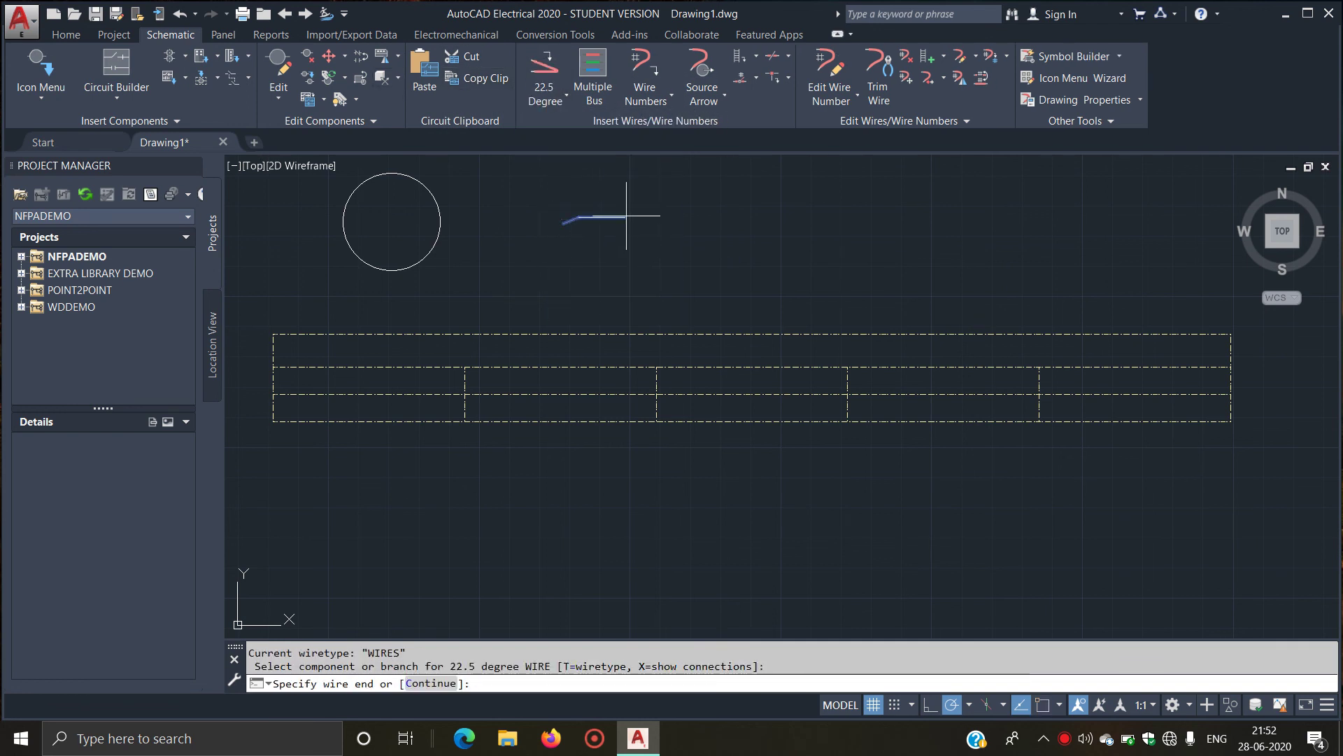
{"action": "scroll", "coordinate": [574, 238], "scroll_direction": "up", "scroll_amount": 2}
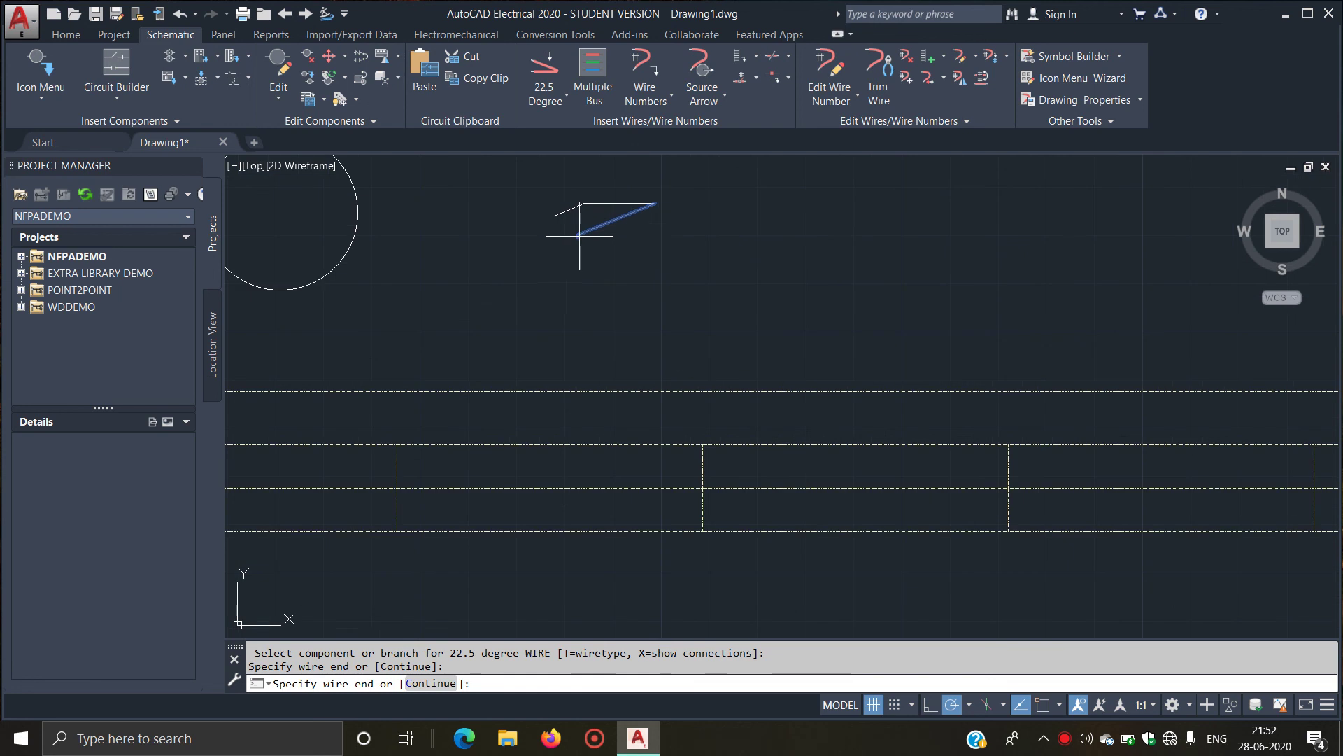
{"action": "scroll", "coordinate": [653, 203], "scroll_direction": "up", "scroll_amount": 2}
{"action": "left_click", "coordinate": [651, 221]}
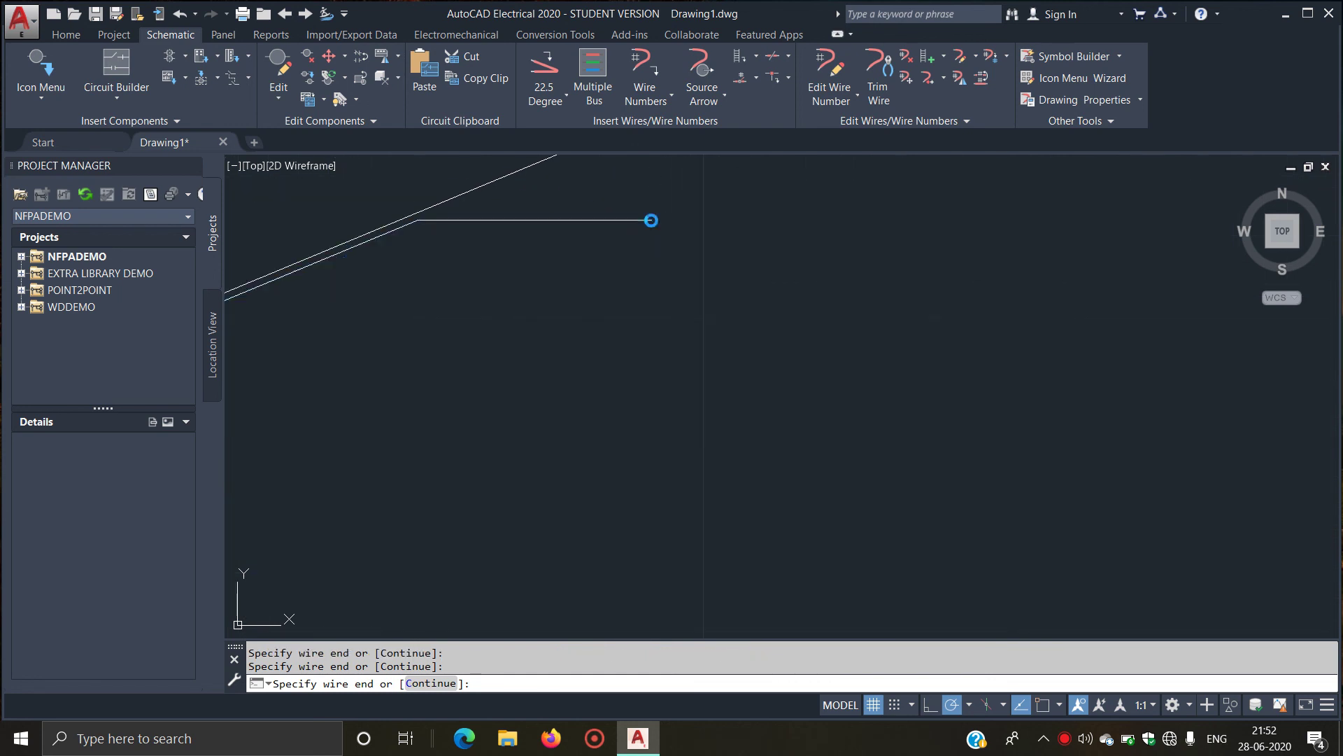
{"action": "right_click", "coordinate": [663, 264]}
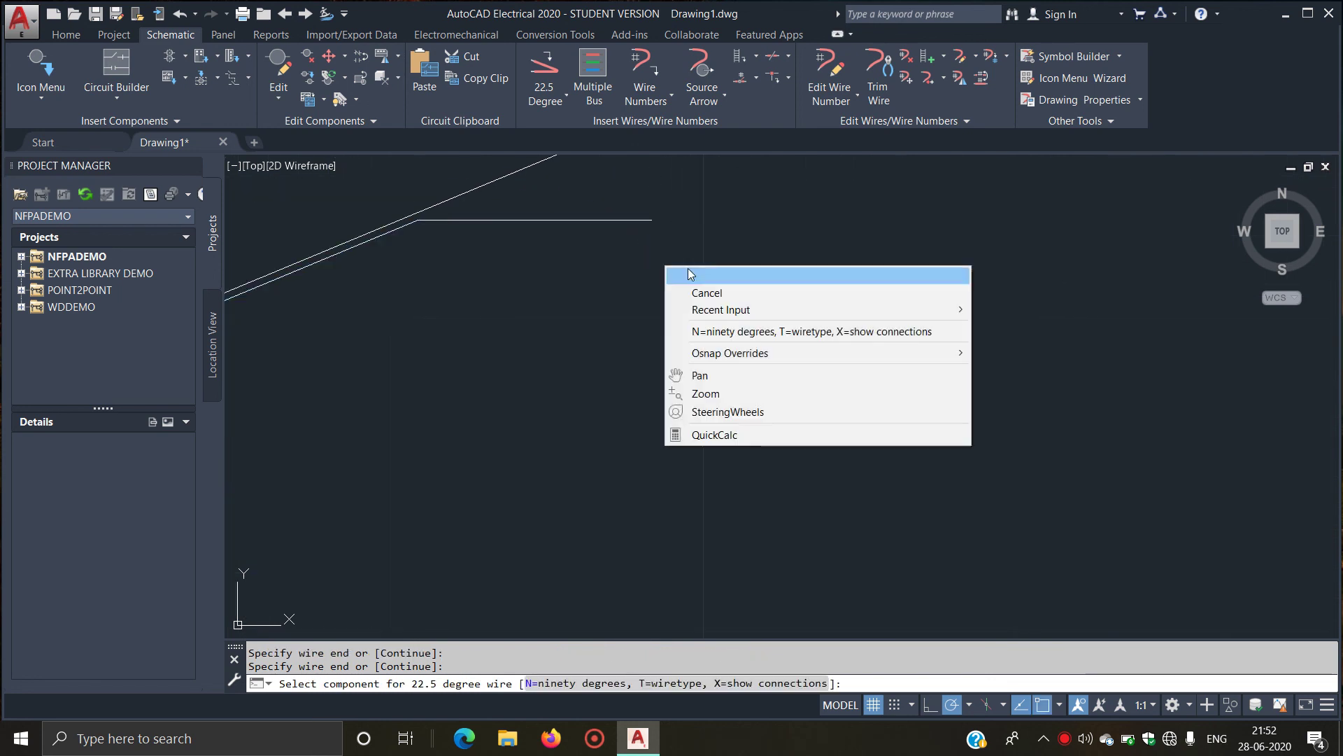
{"action": "left_click", "coordinate": [690, 275]}
{"action": "scroll", "coordinate": [655, 228], "scroll_direction": "down", "scroll_amount": 6}
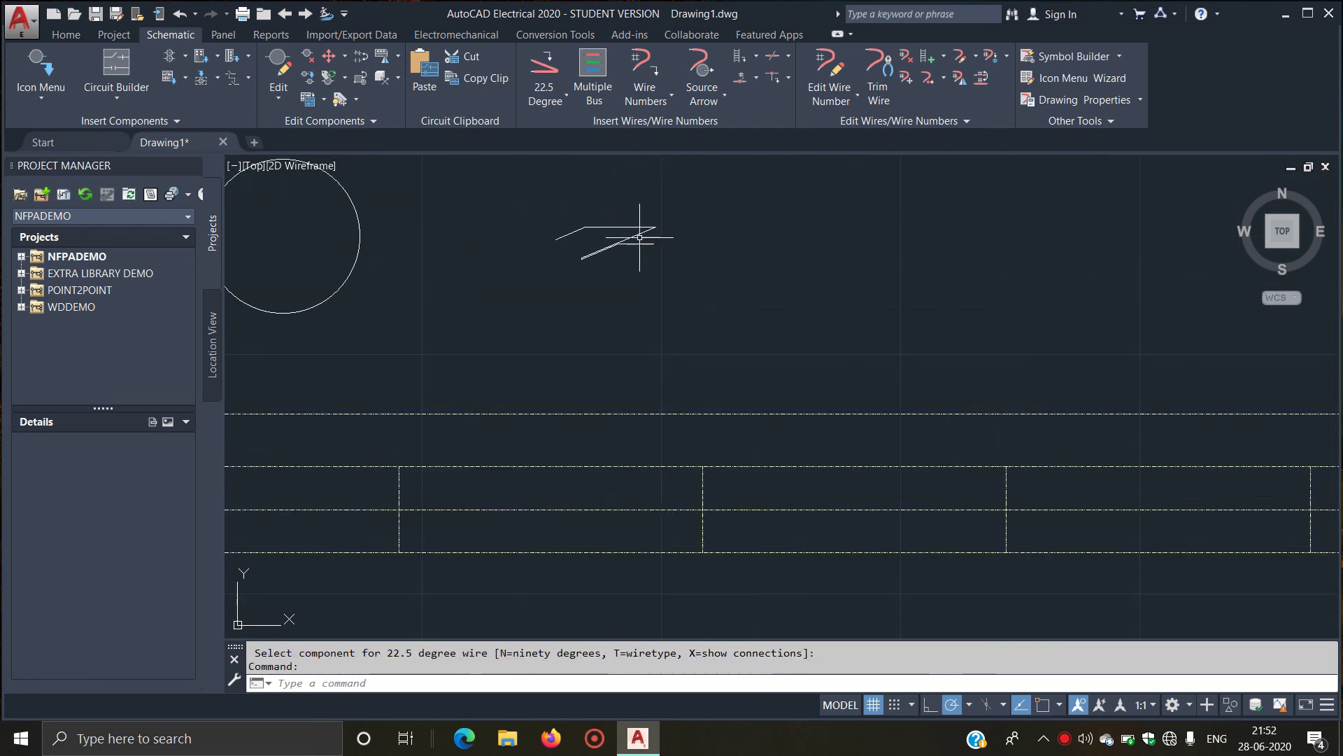
Step: Draw two 45-degree wires further right above the table
{"action": "left_click", "coordinate": [563, 91]}
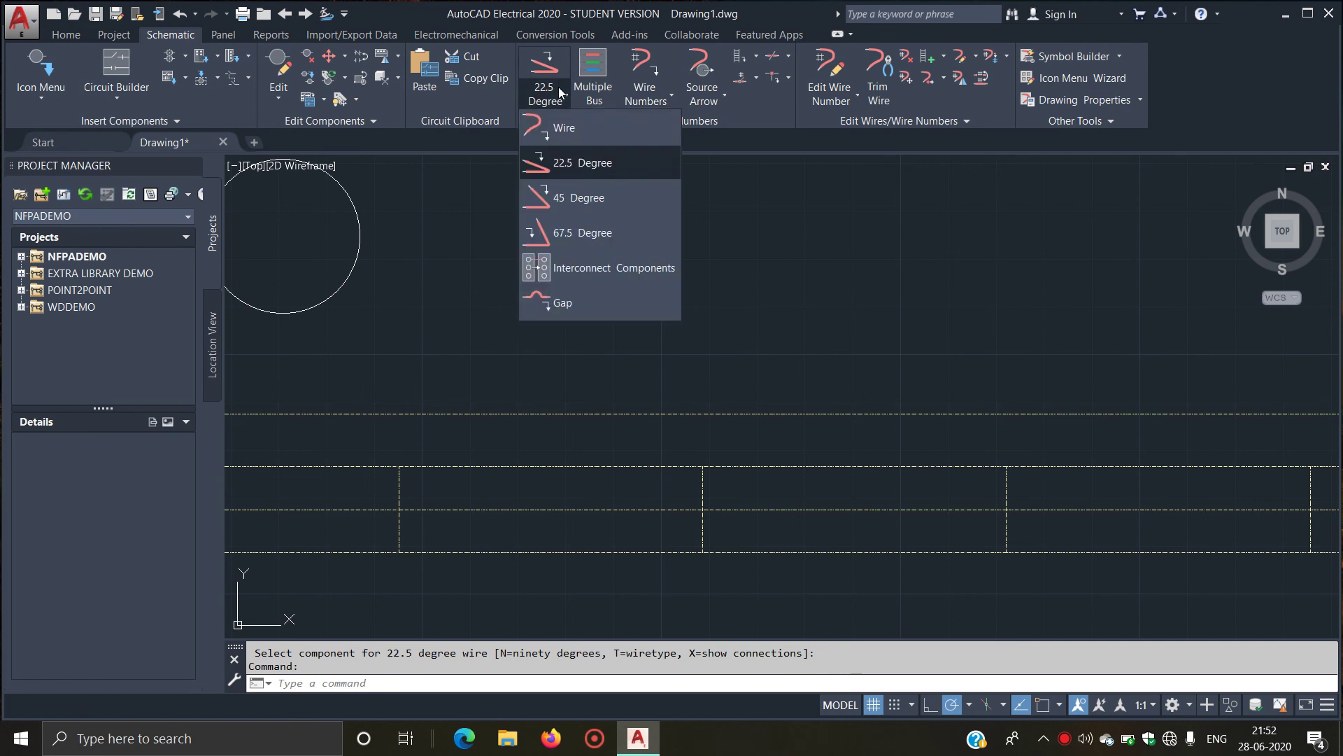
{"action": "left_click", "coordinate": [567, 197]}
{"action": "left_click", "coordinate": [744, 222]}
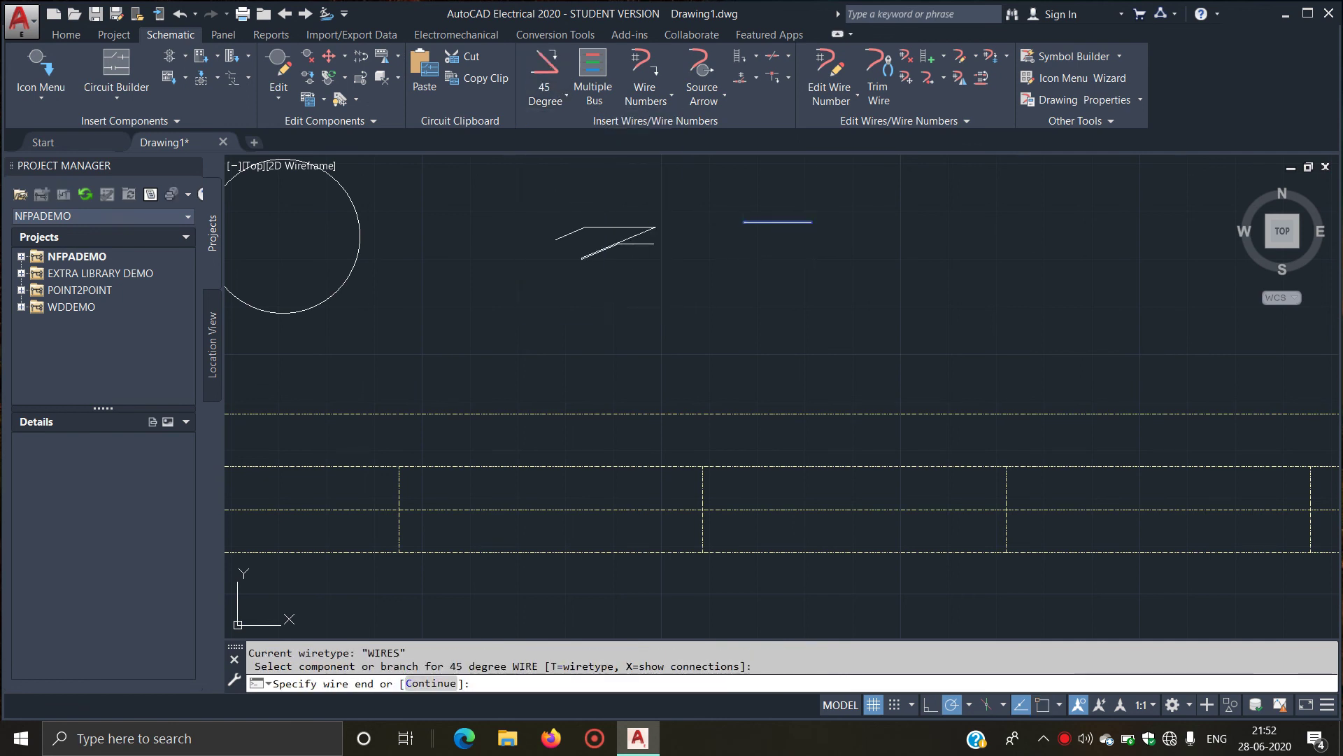
{"action": "left_click", "coordinate": [814, 259]}
{"action": "left_click", "coordinate": [841, 260]}
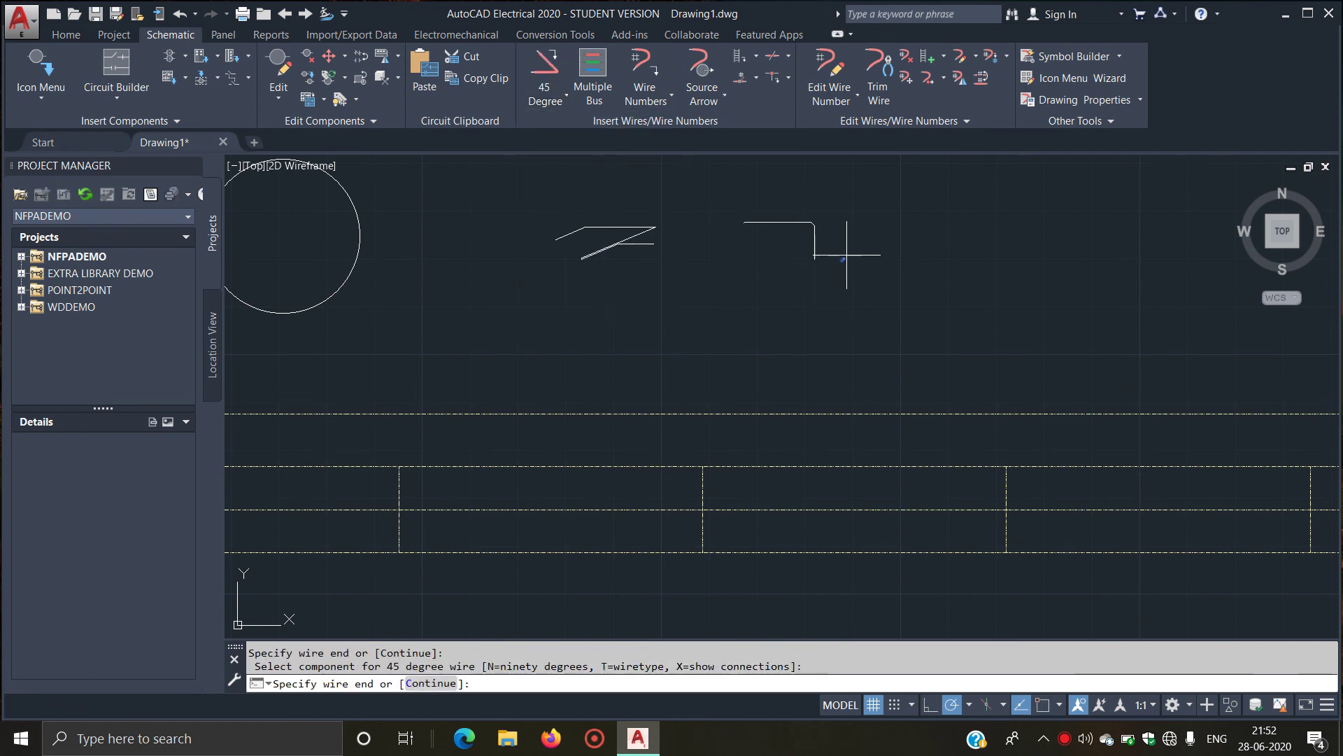
{"action": "left_click", "coordinate": [879, 224]}
{"action": "right_click", "coordinate": [905, 236]}
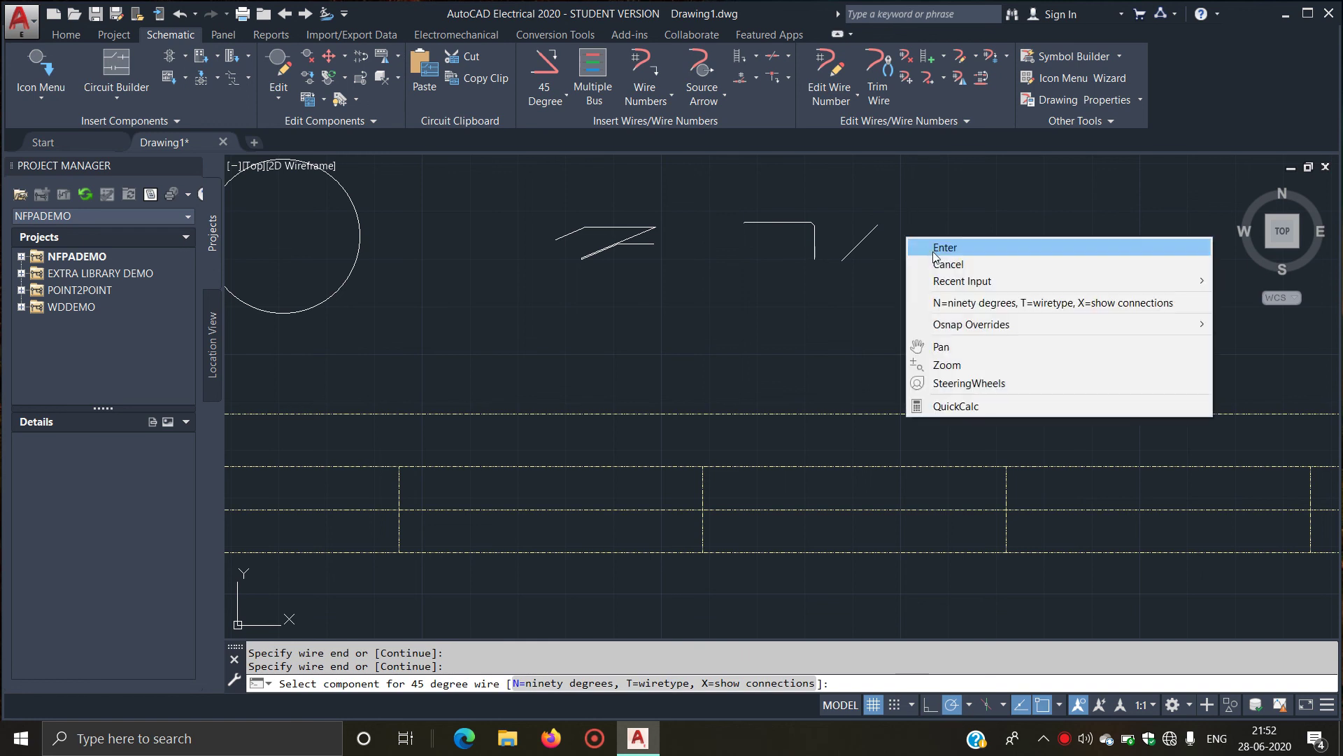
{"action": "left_click", "coordinate": [934, 255]}
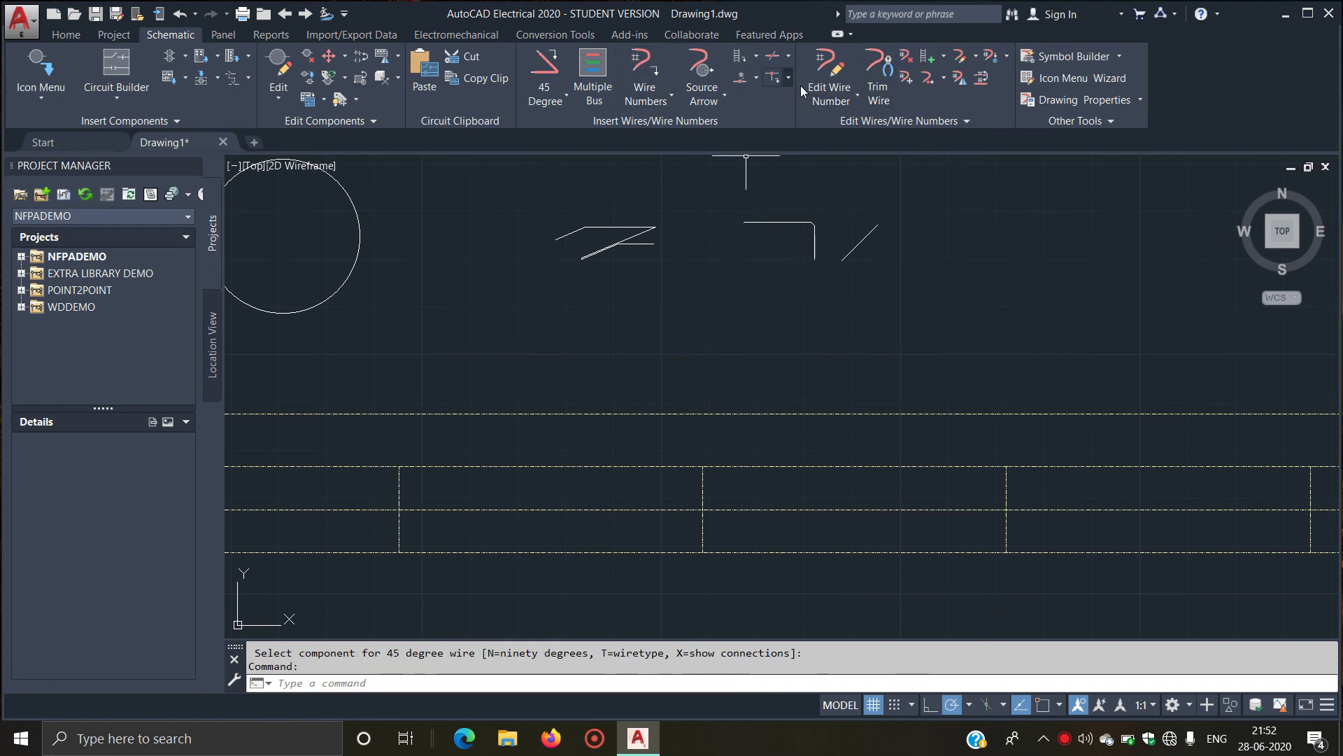
Step: Attempt to force a wire number to fixed using Edit Wire Number's Fix option
{"action": "left_click", "coordinate": [829, 97]}
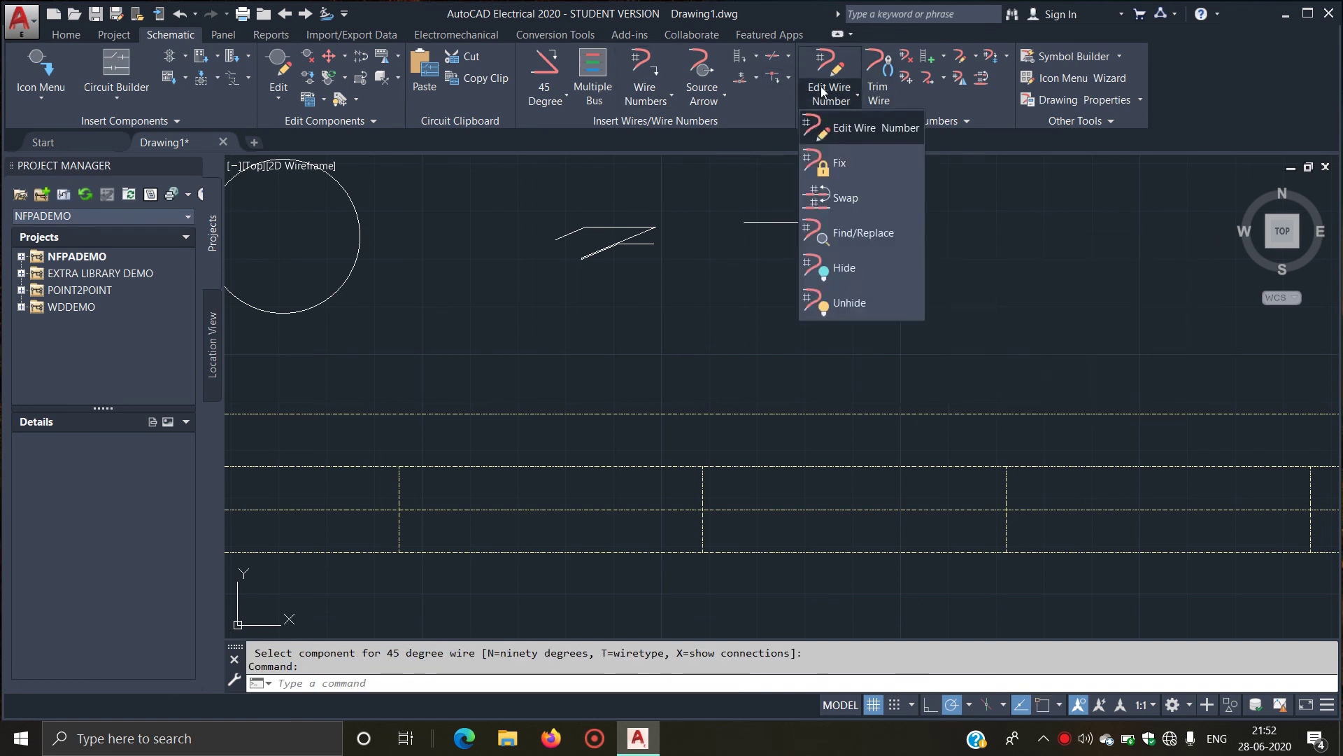
{"action": "left_click", "coordinate": [837, 162]}
{"action": "left_click", "coordinate": [616, 227]}
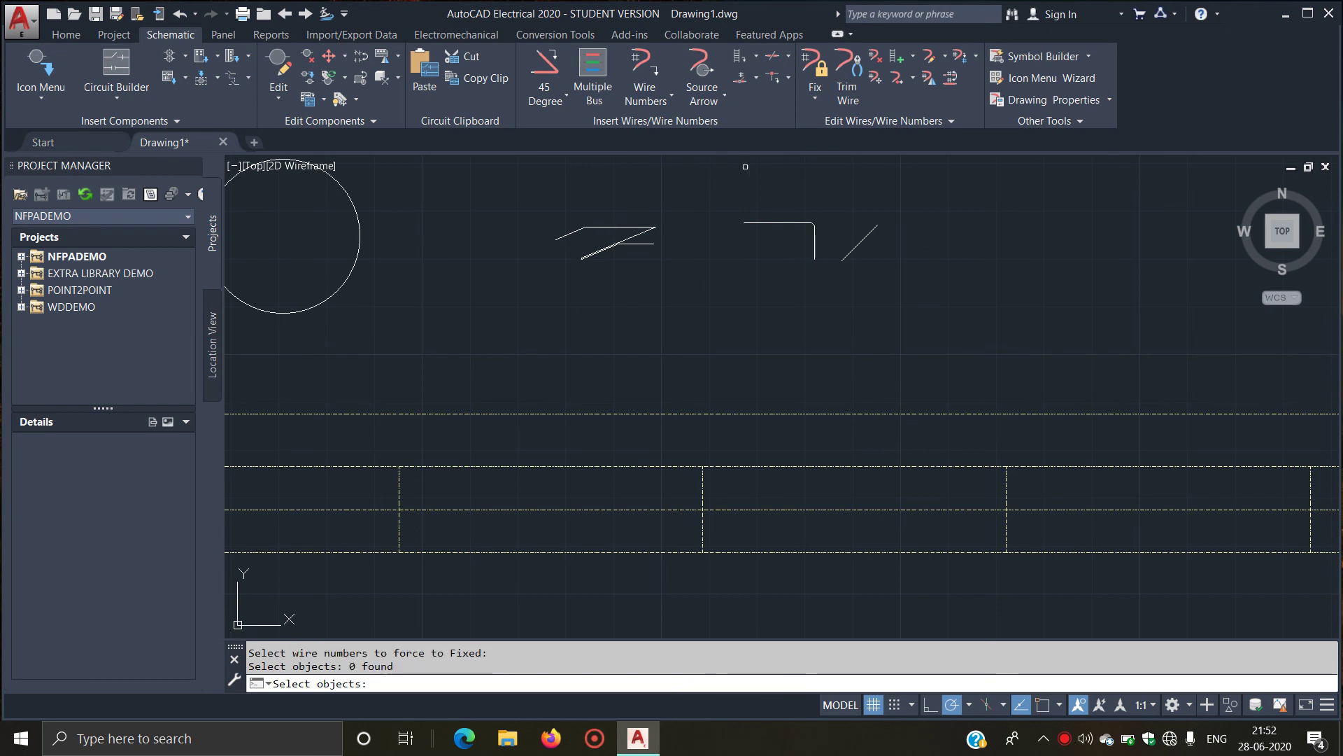
Step: Trim away the angled and horizontal wire segments above the table with Trim Wire
{"action": "right_click", "coordinate": [838, 96]}
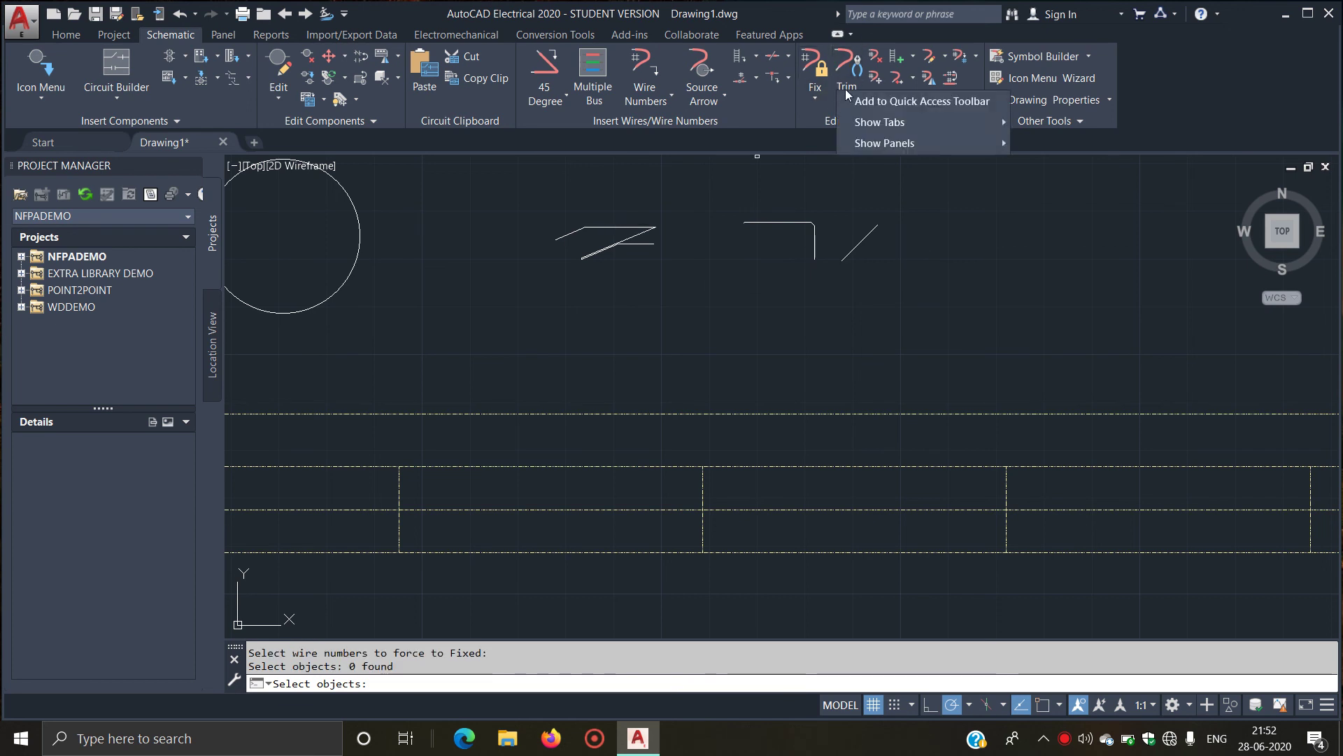
{"action": "left_click", "coordinate": [838, 96]}
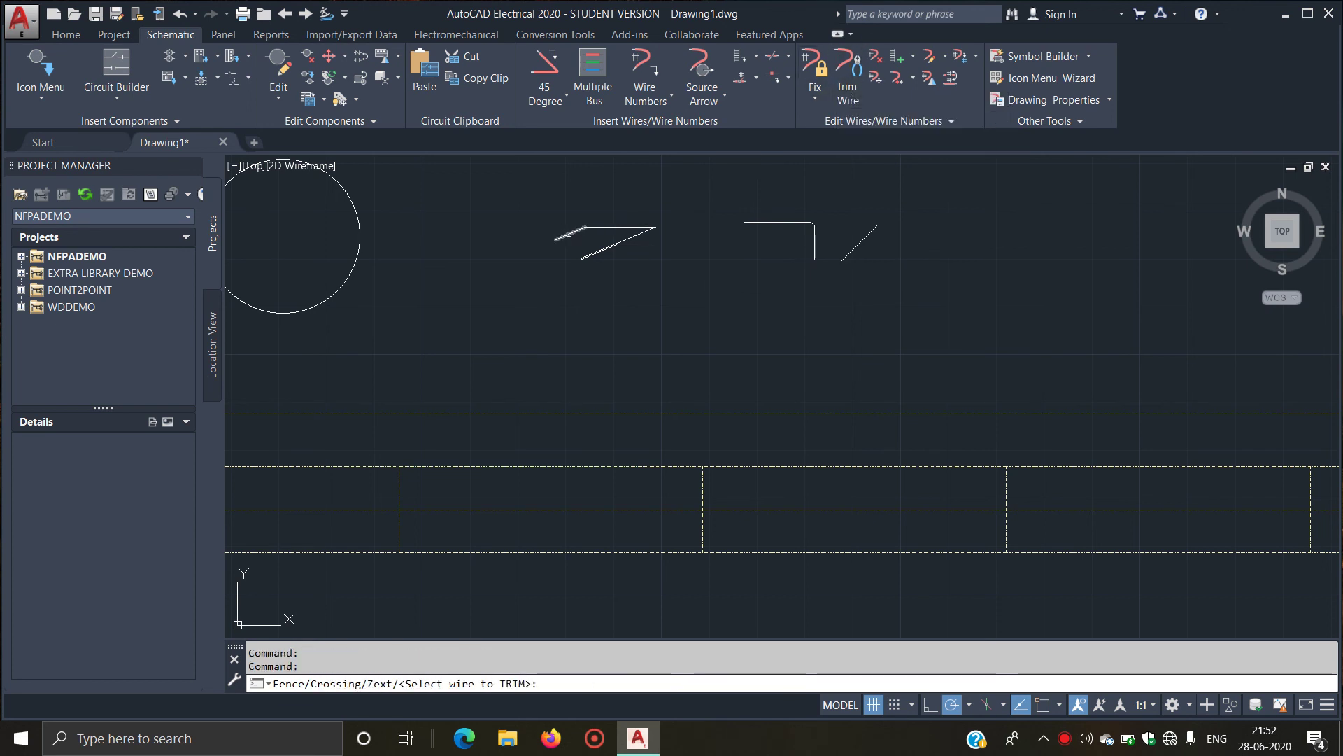
{"action": "left_click", "coordinate": [569, 233]}
{"action": "left_click", "coordinate": [756, 222]}
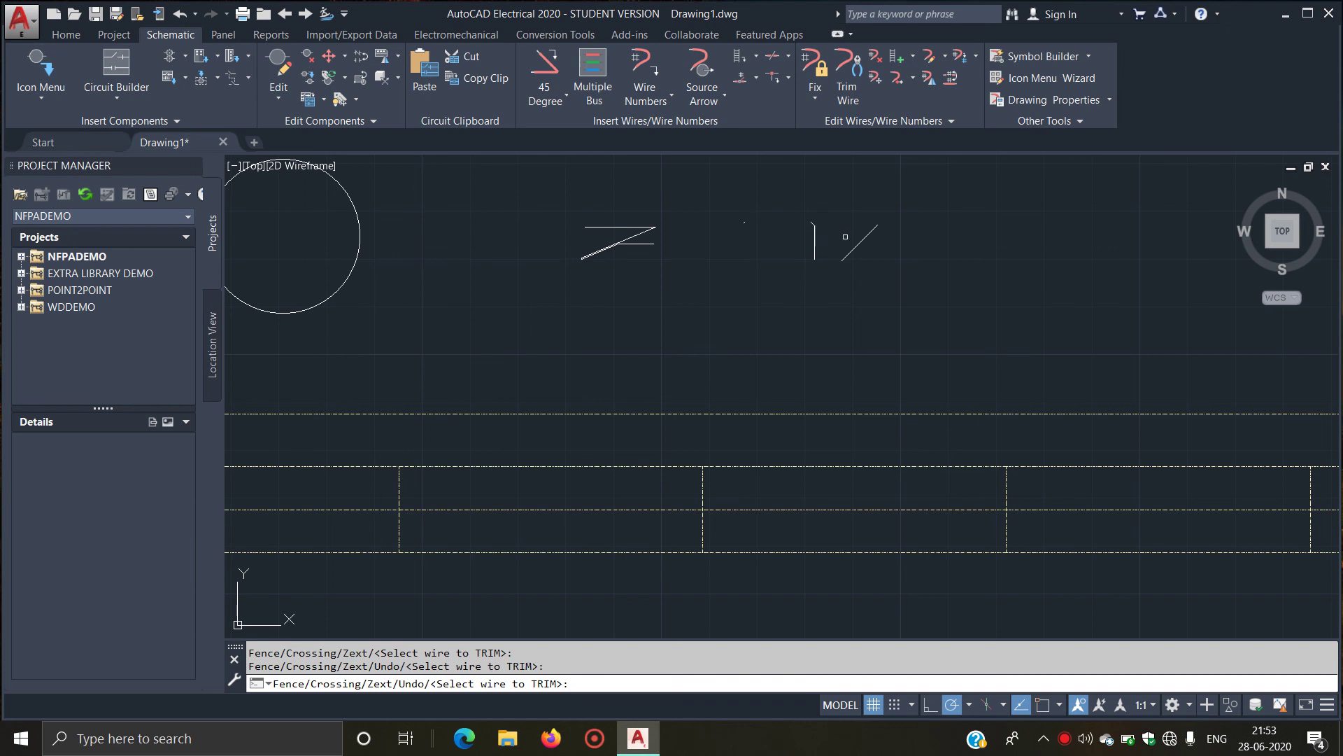
{"action": "left_click", "coordinate": [864, 239]}
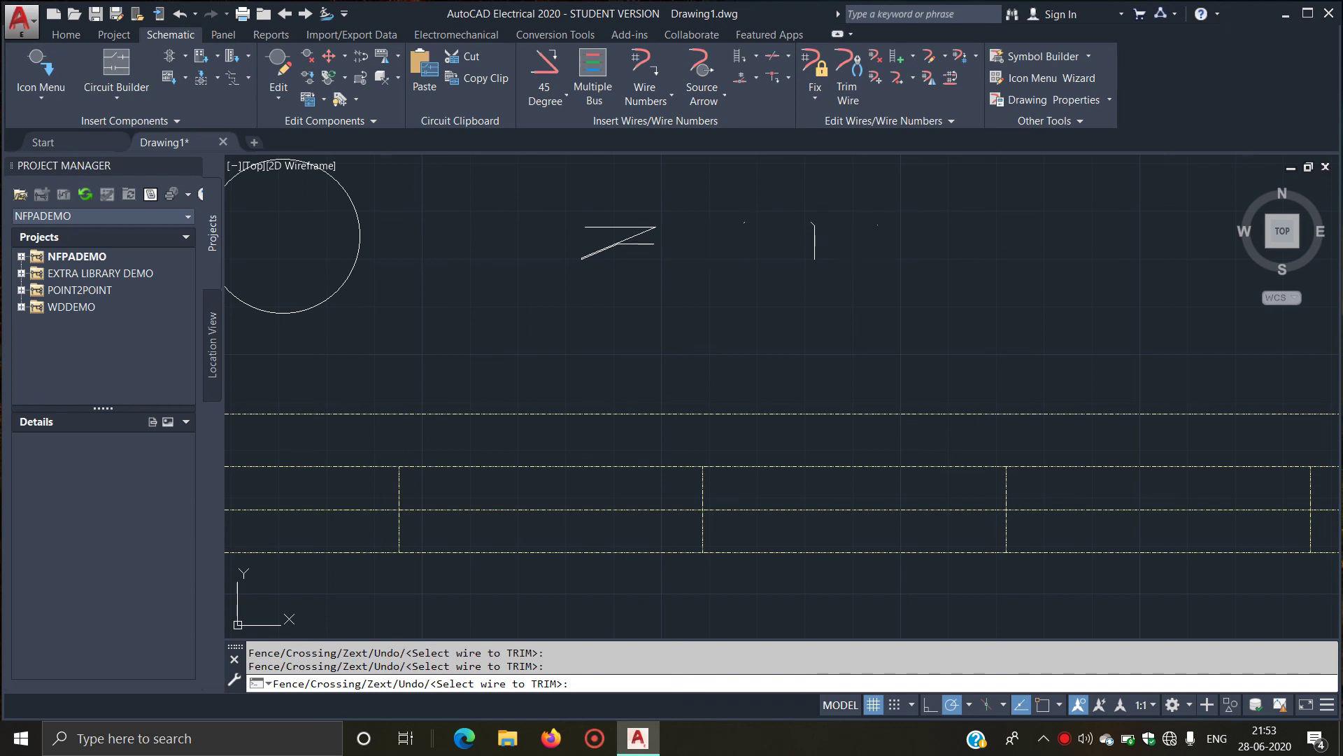
{"action": "left_click", "coordinate": [633, 226]}
{"action": "left_click", "coordinate": [931, 78]}
Step: Cancel the leftover selection window on the drawing
{"action": "left_click", "coordinate": [902, 192]}
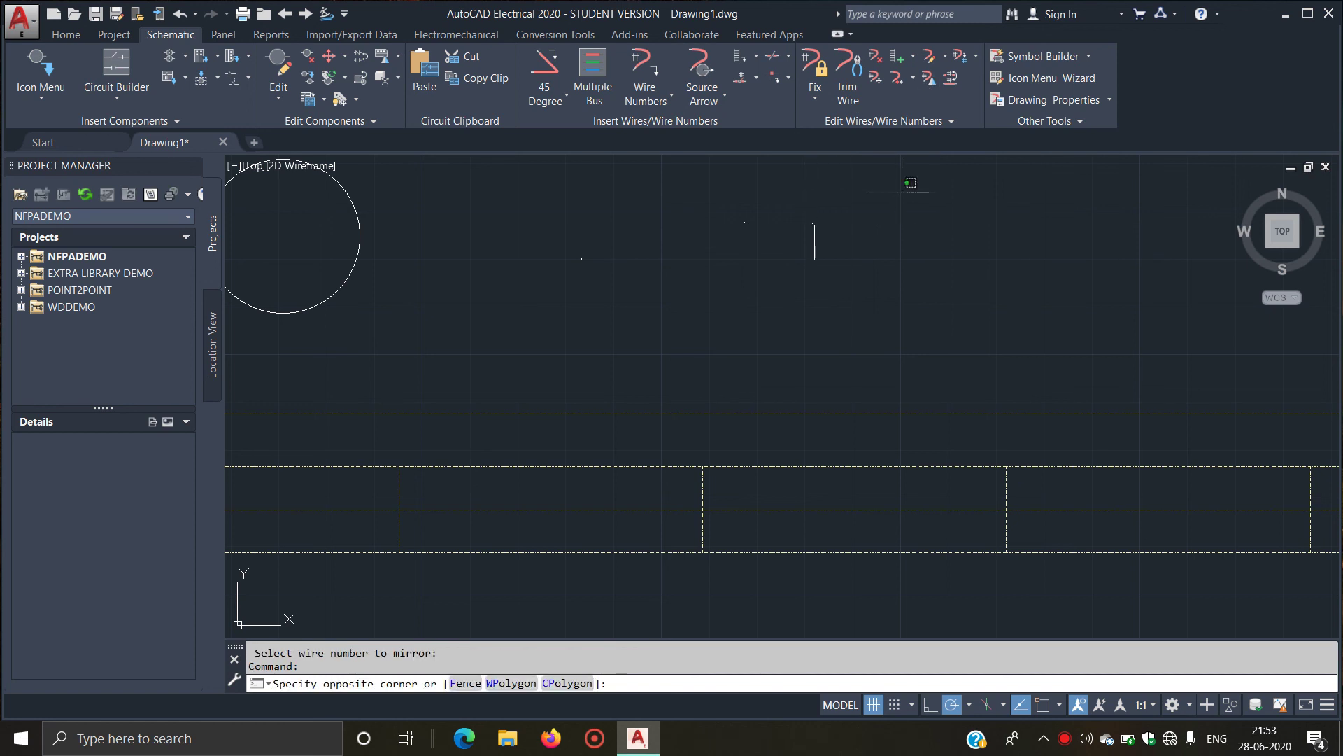
{"action": "right_click", "coordinate": [925, 167]}
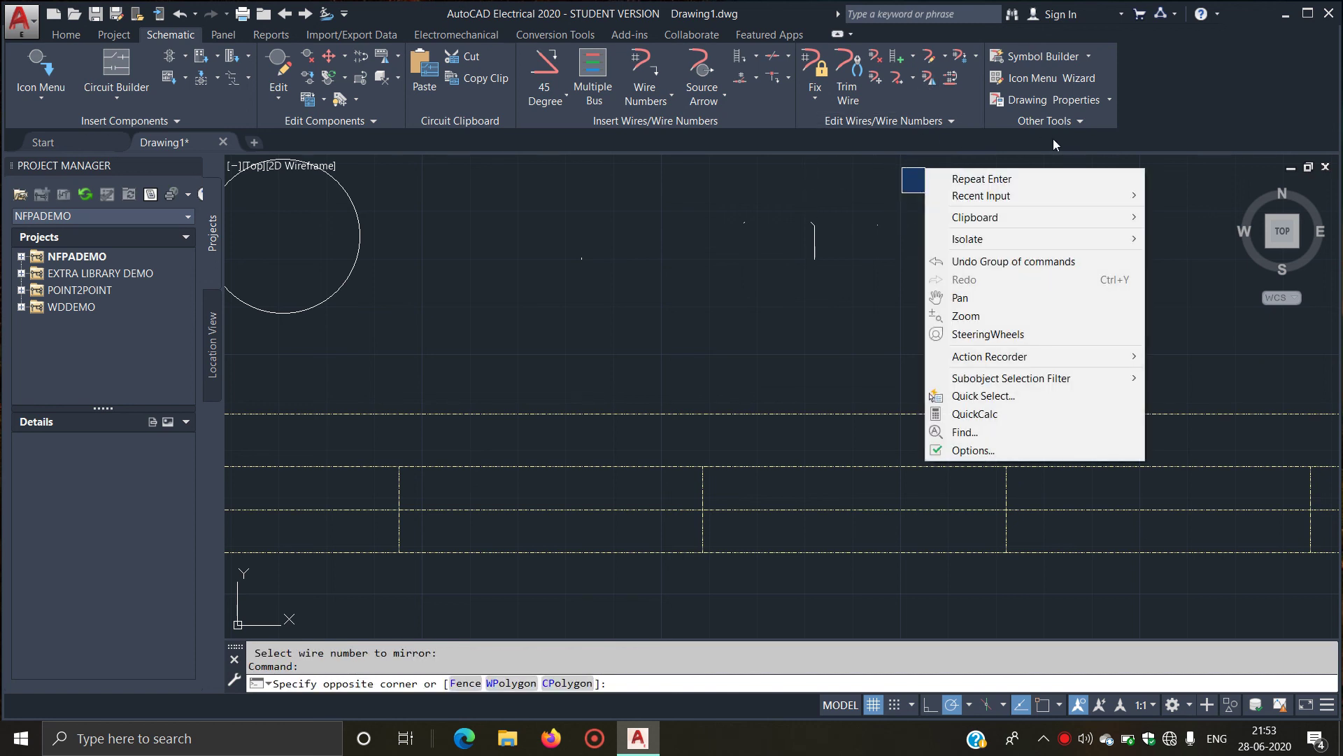
{"action": "left_click", "coordinate": [863, 210]}
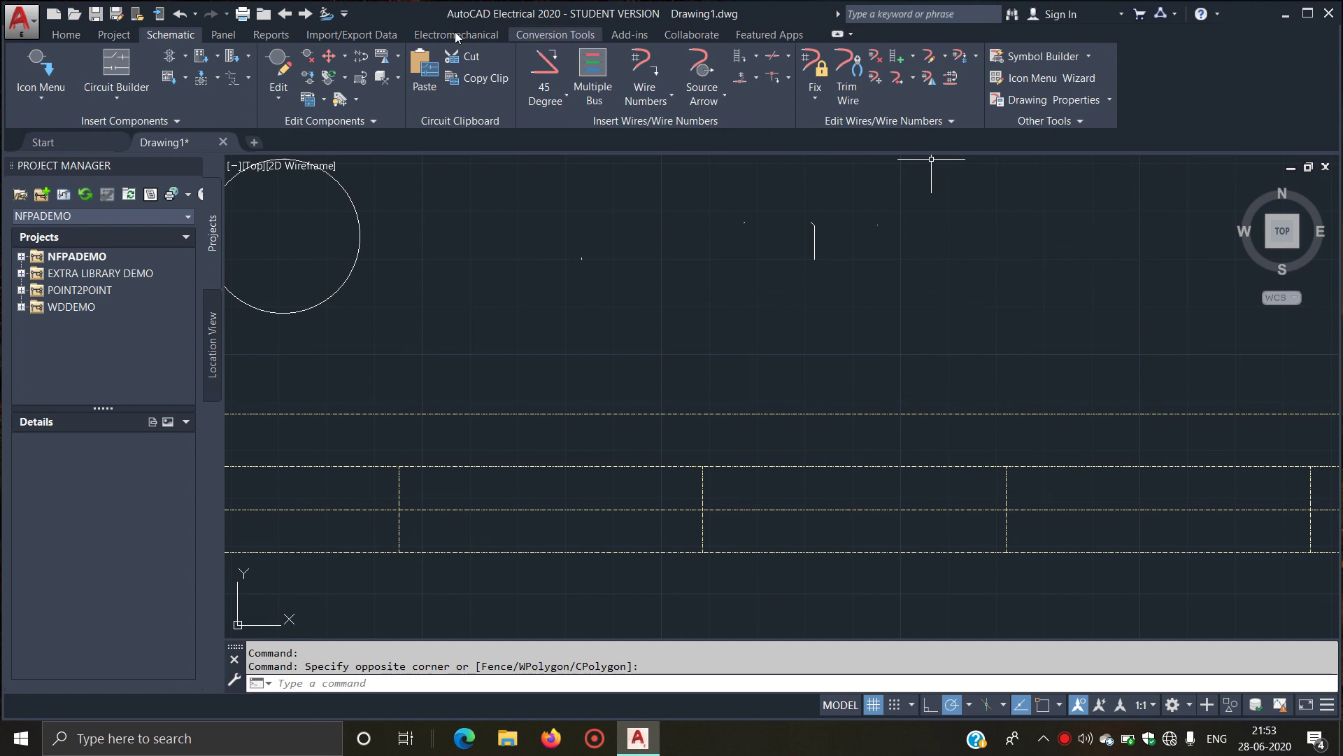
Step: Browse the Panel, Reports, Electromechanical, Conversion Tools, Add-ins and Collaborate ribbons, then return to Home
{"action": "left_click", "coordinate": [223, 34]}
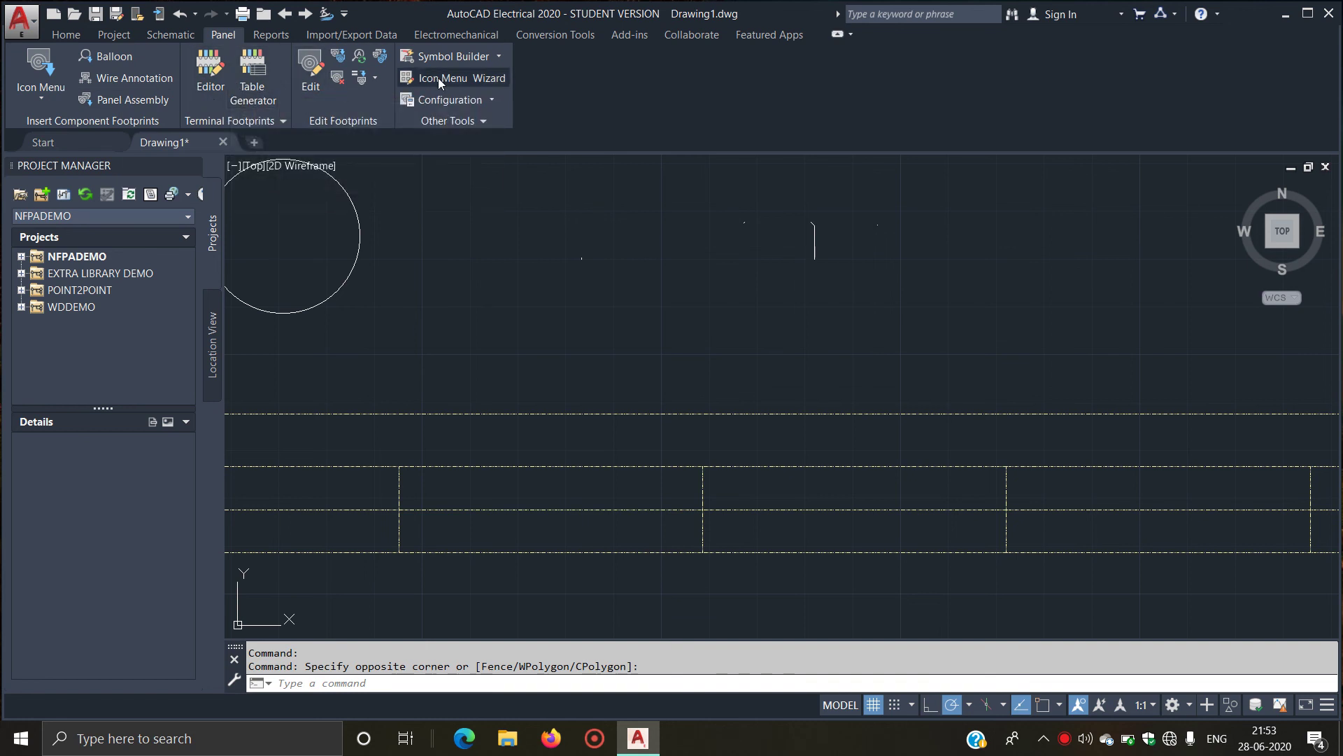
{"action": "left_click", "coordinate": [258, 35]}
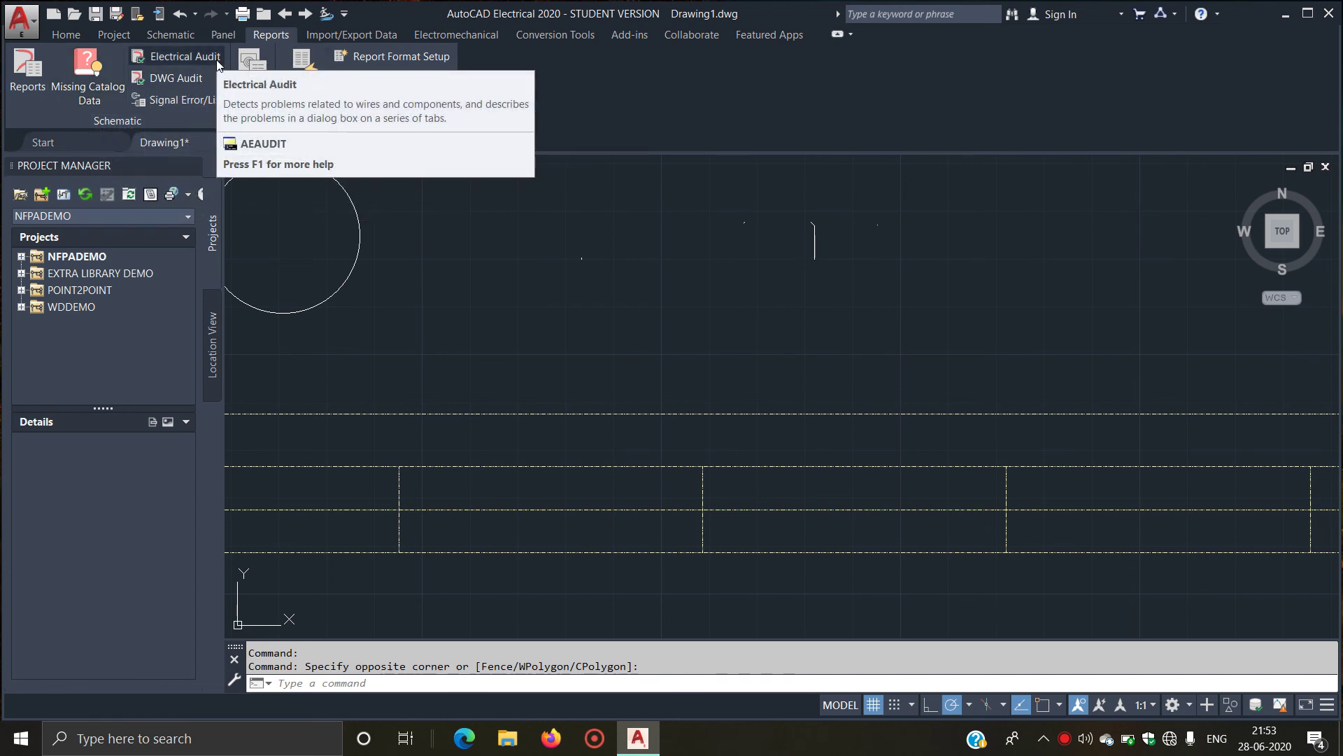
{"action": "left_click", "coordinate": [448, 39]}
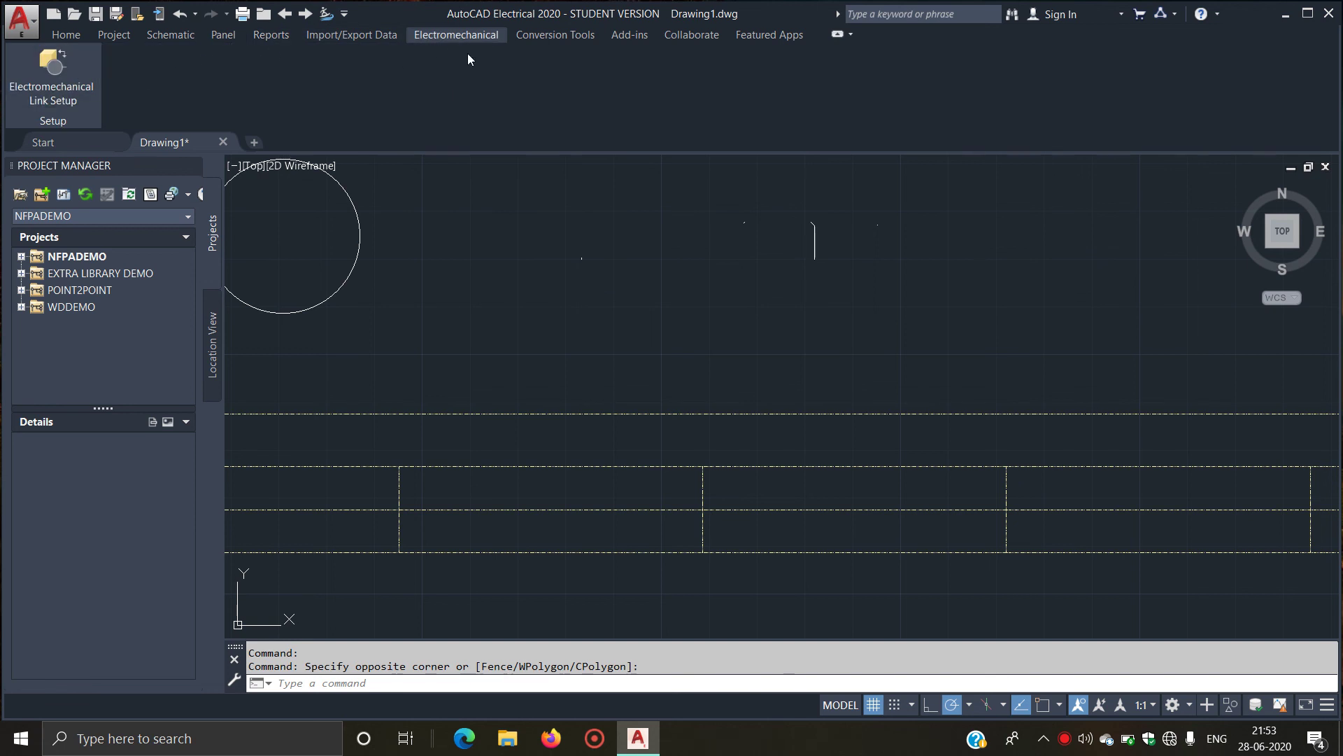
{"action": "left_click", "coordinate": [570, 36]}
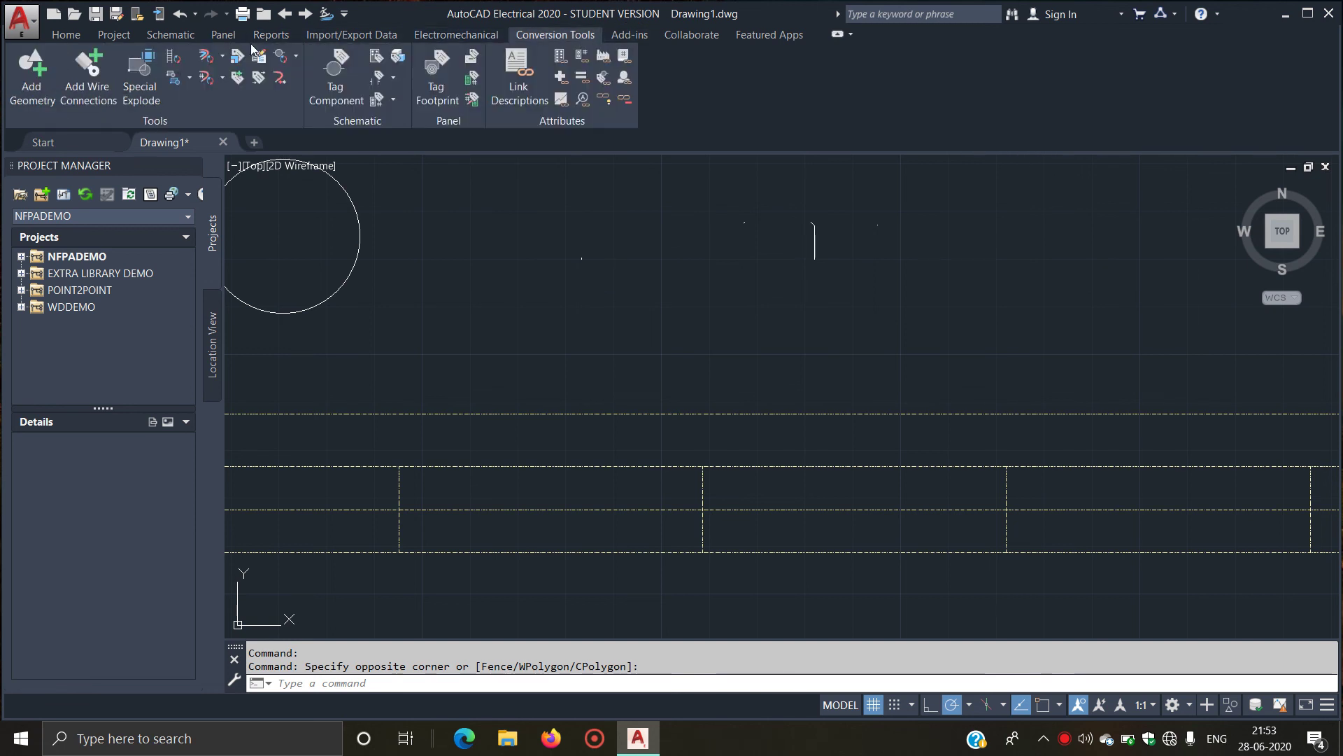
{"action": "left_click", "coordinate": [649, 34]}
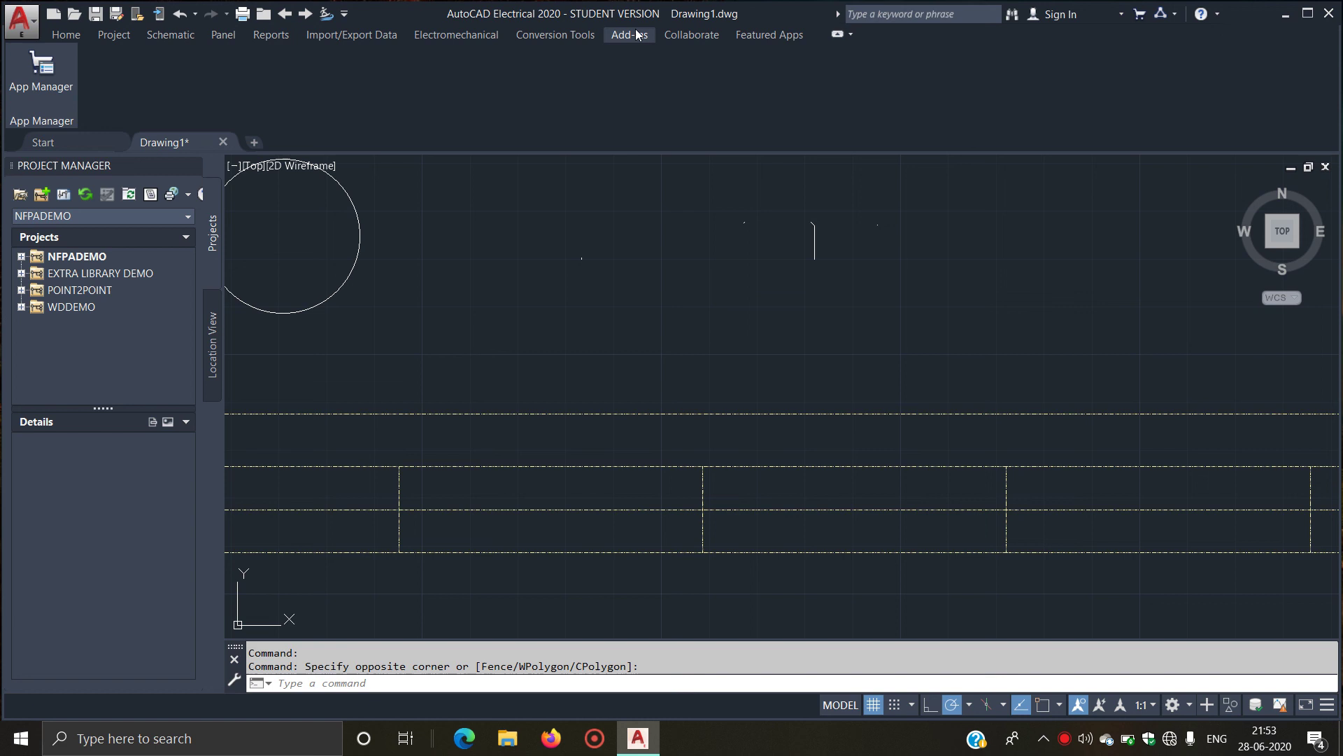
{"action": "left_click", "coordinate": [697, 34]}
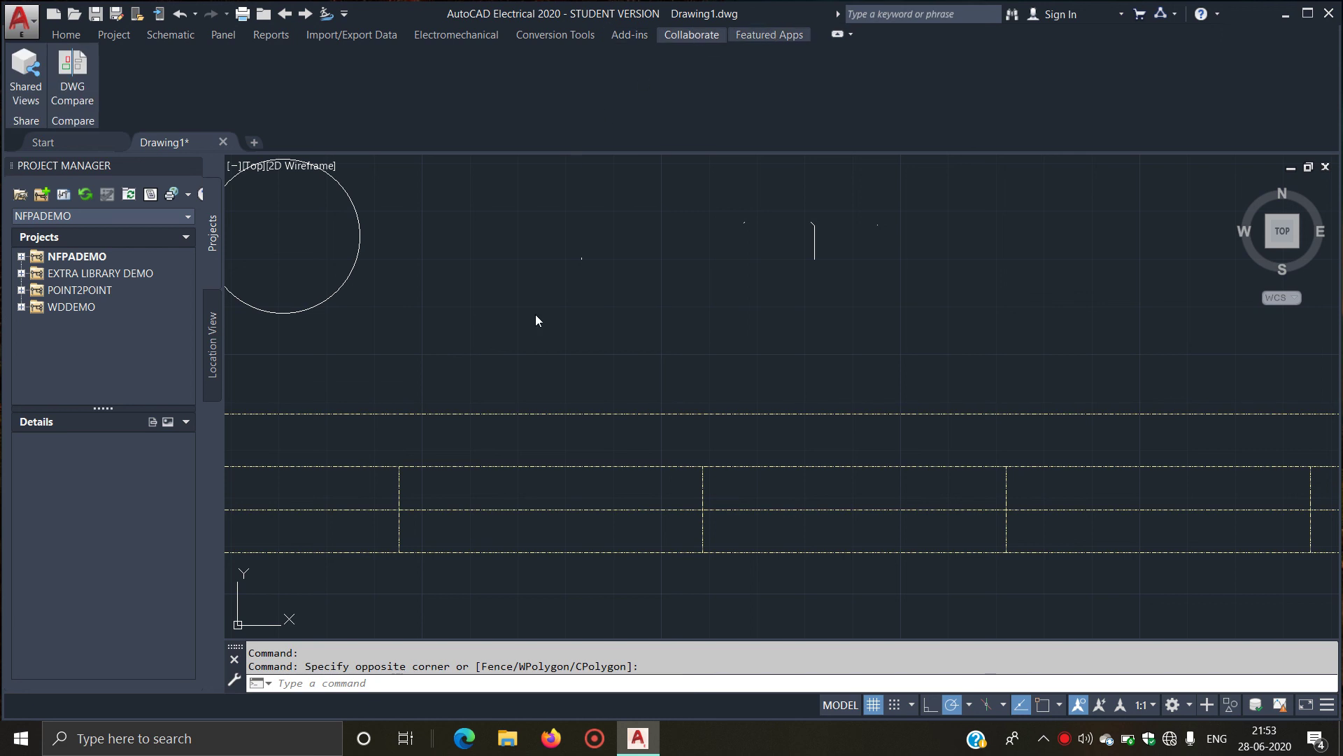
{"action": "scroll", "coordinate": [590, 280], "scroll_direction": "down", "scroll_amount": 2}
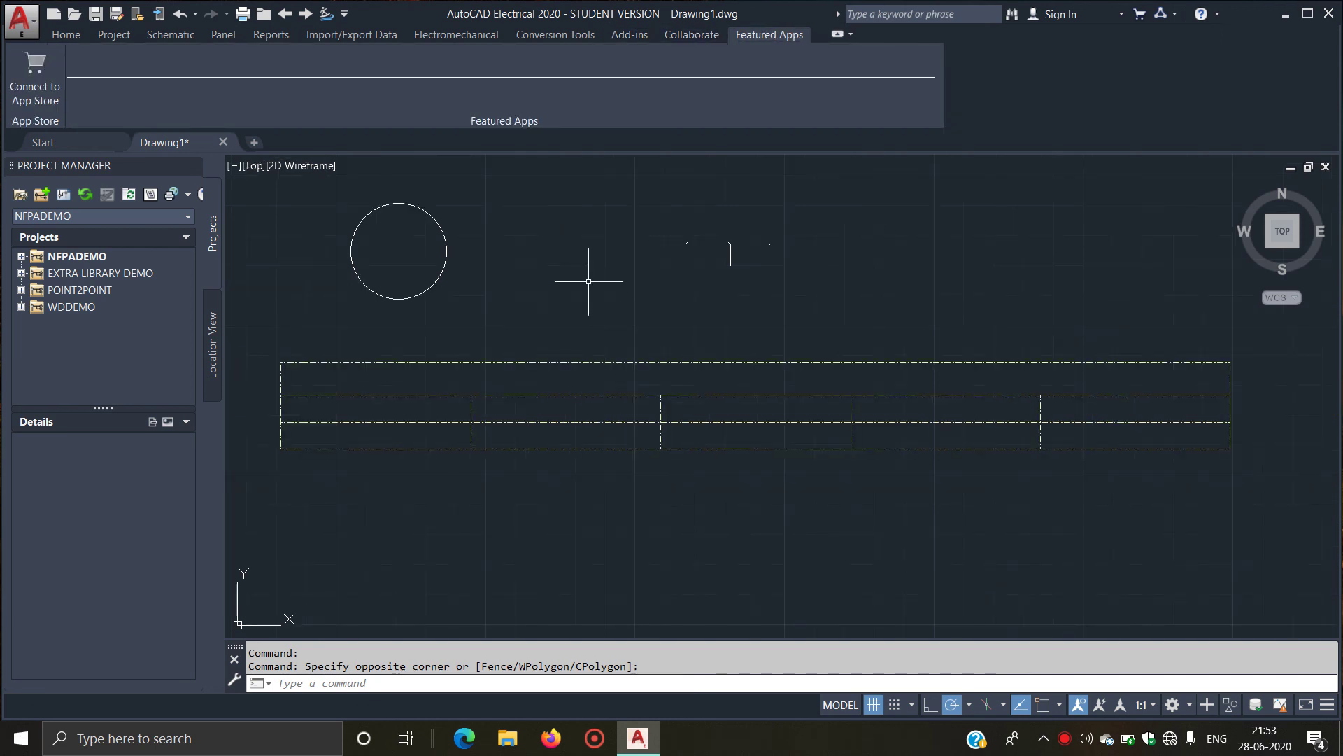
{"action": "left_click", "coordinate": [68, 35]}
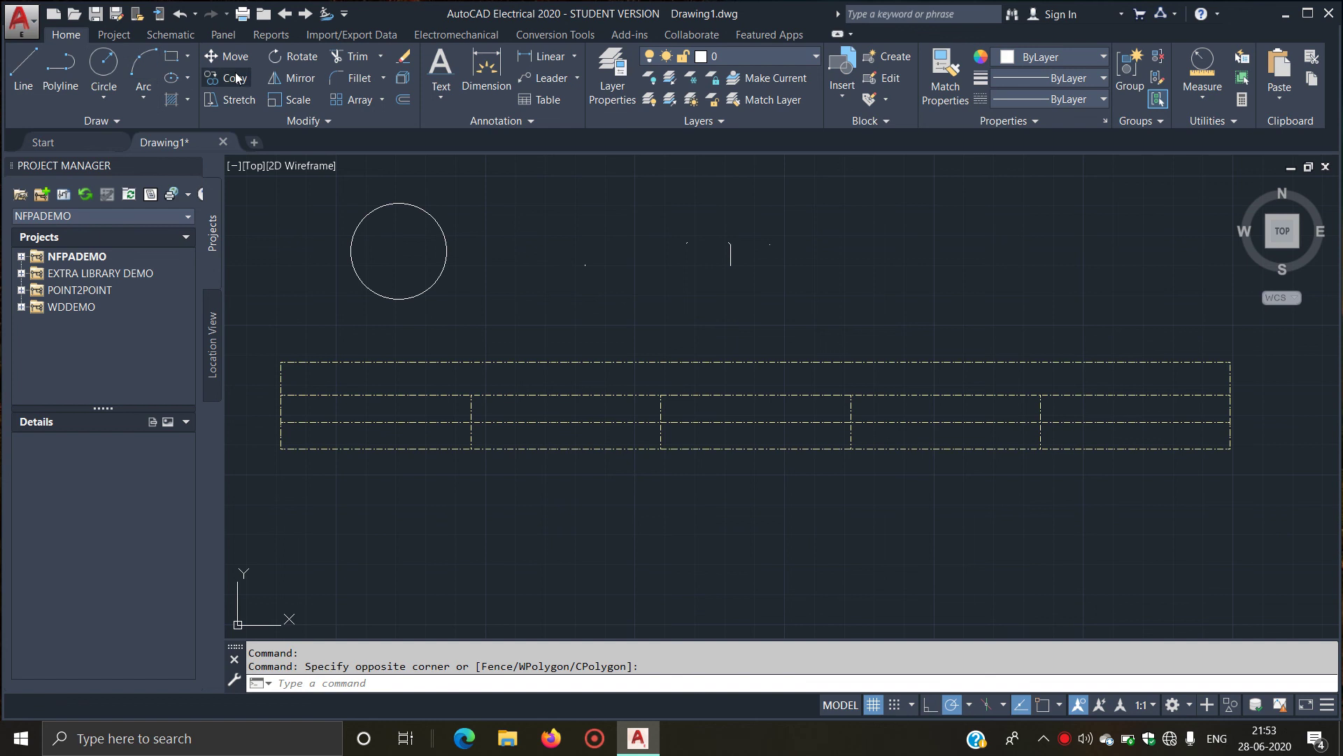